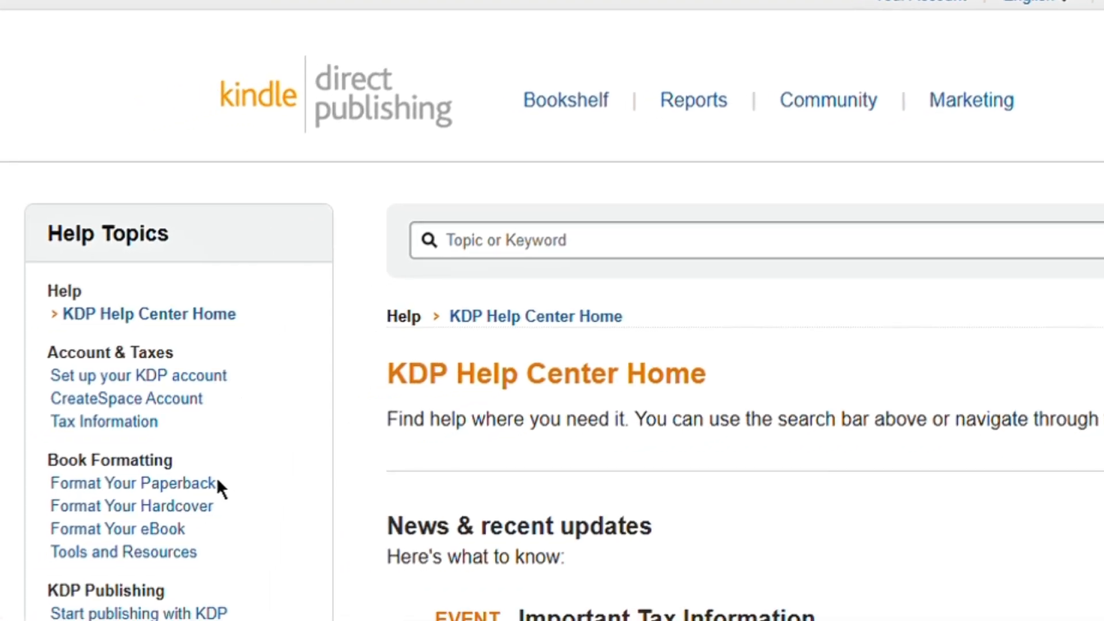
- Open the KDP help page on setting trim size, bleed, and margins under paperback formatting
click(183, 493)
scroll(229, 483, down, 2)
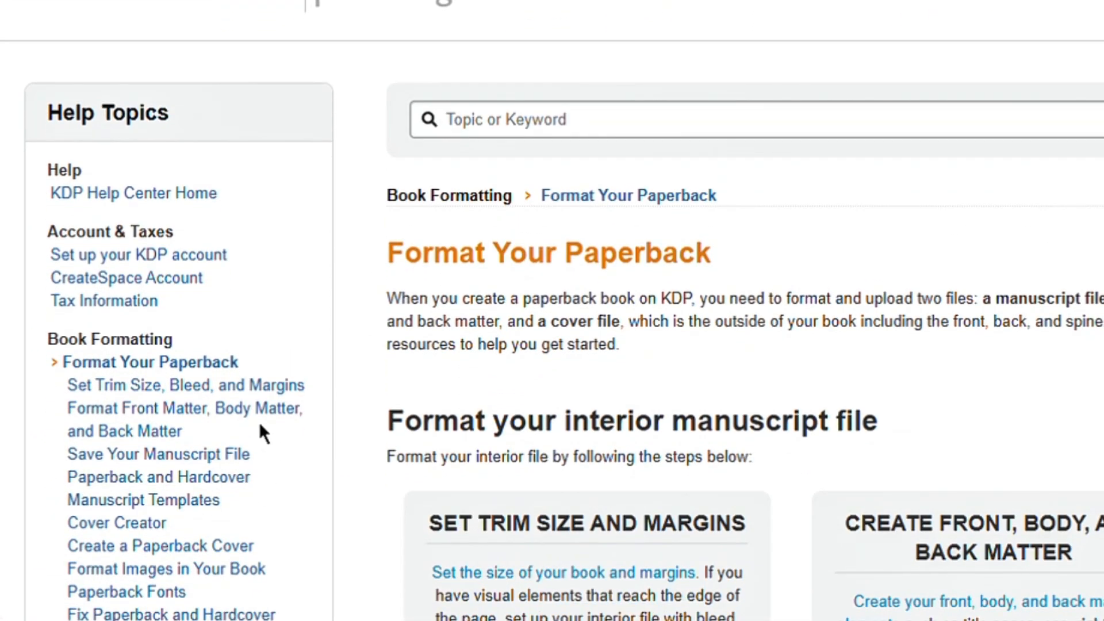
click(202, 393)
scroll(394, 348, down, 3)
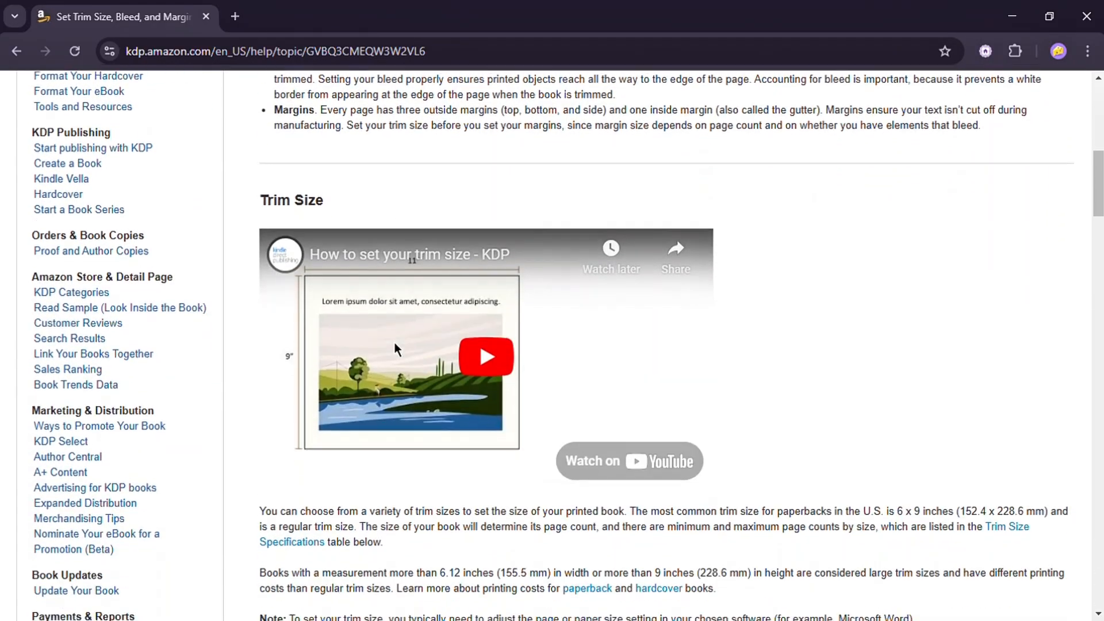
scroll(395, 342, down, 15)
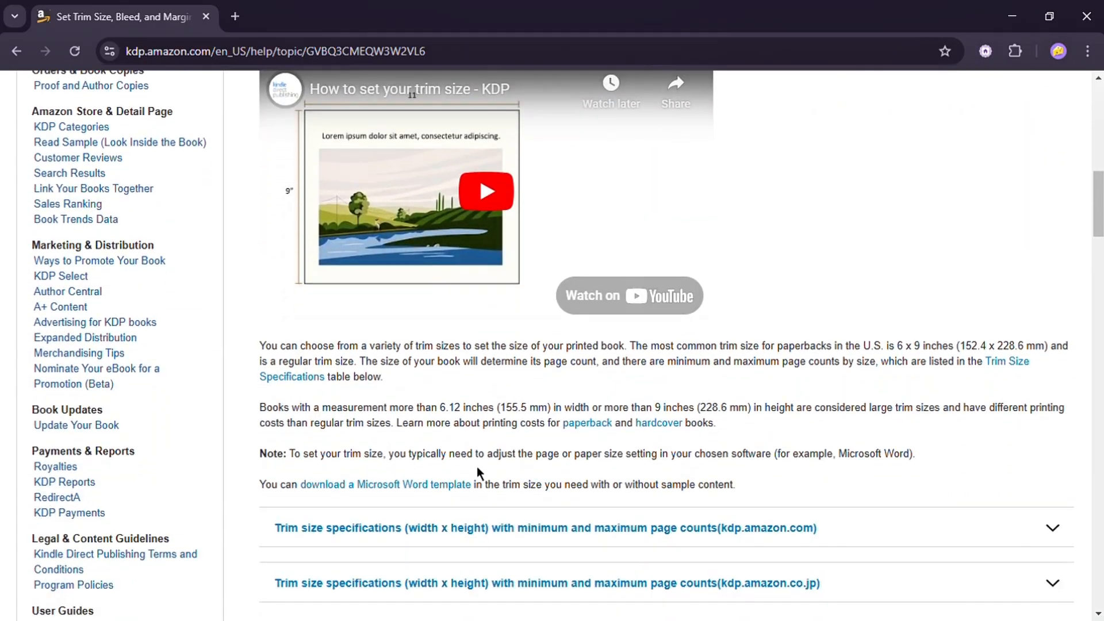
scroll(461, 409, down, 4)
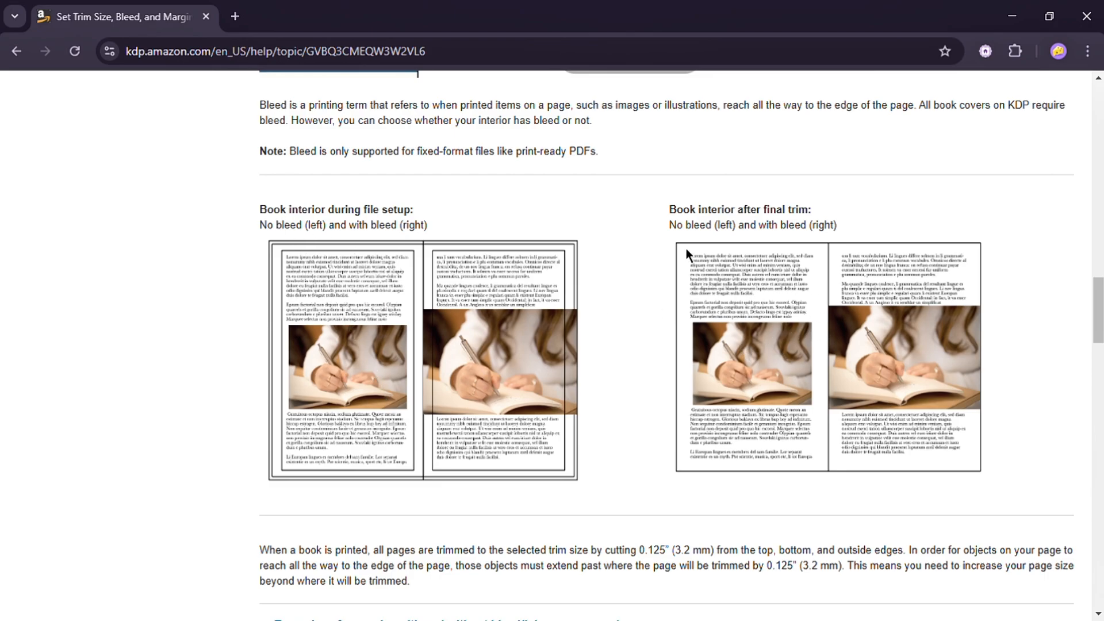
- Read the bleed explanation, highlighting the interior-during-setup and after-final-trim captions
drag(668, 218, 826, 215)
click(826, 216)
drag(667, 225, 835, 232)
click(837, 234)
scroll(840, 288, down, 5)
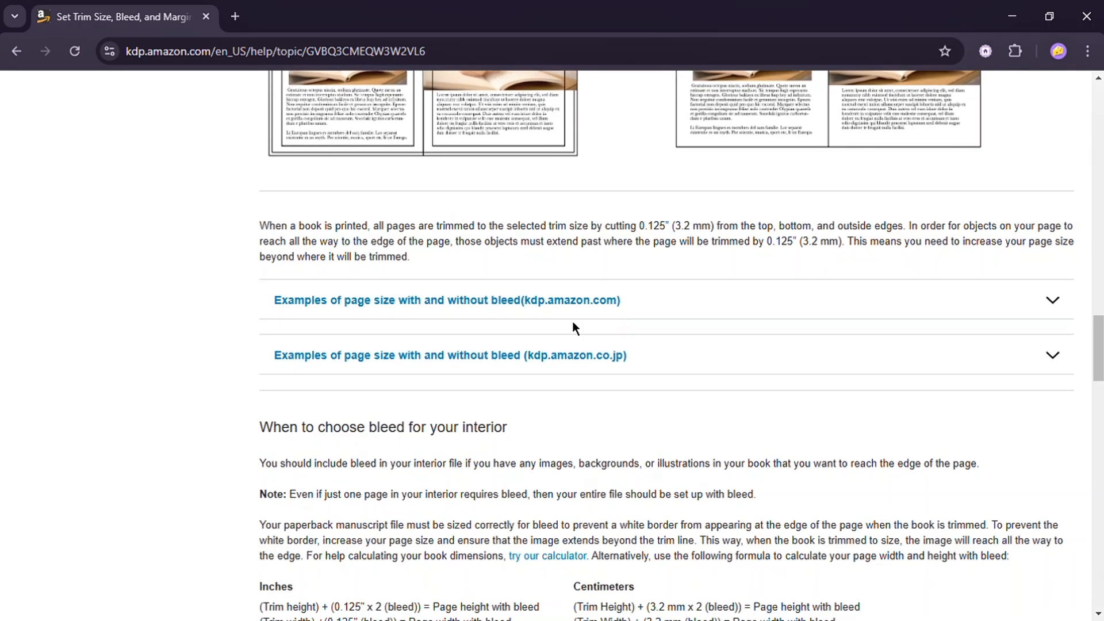
scroll(615, 321, down, 1)
scroll(621, 324, down, 6)
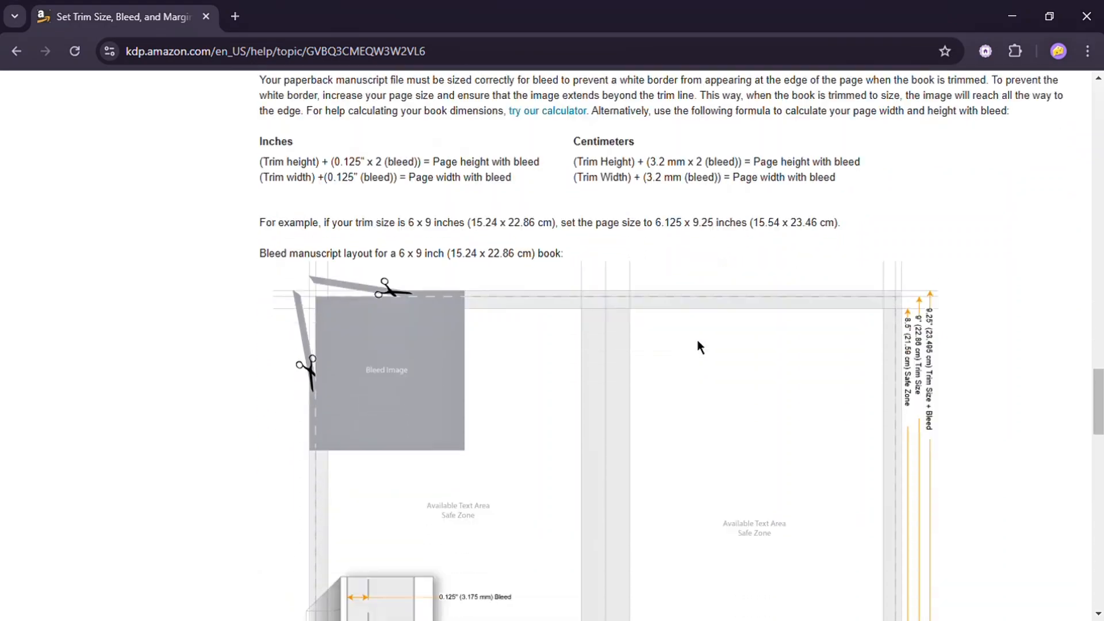
scroll(694, 348, up, 3)
scroll(652, 357, up, 4)
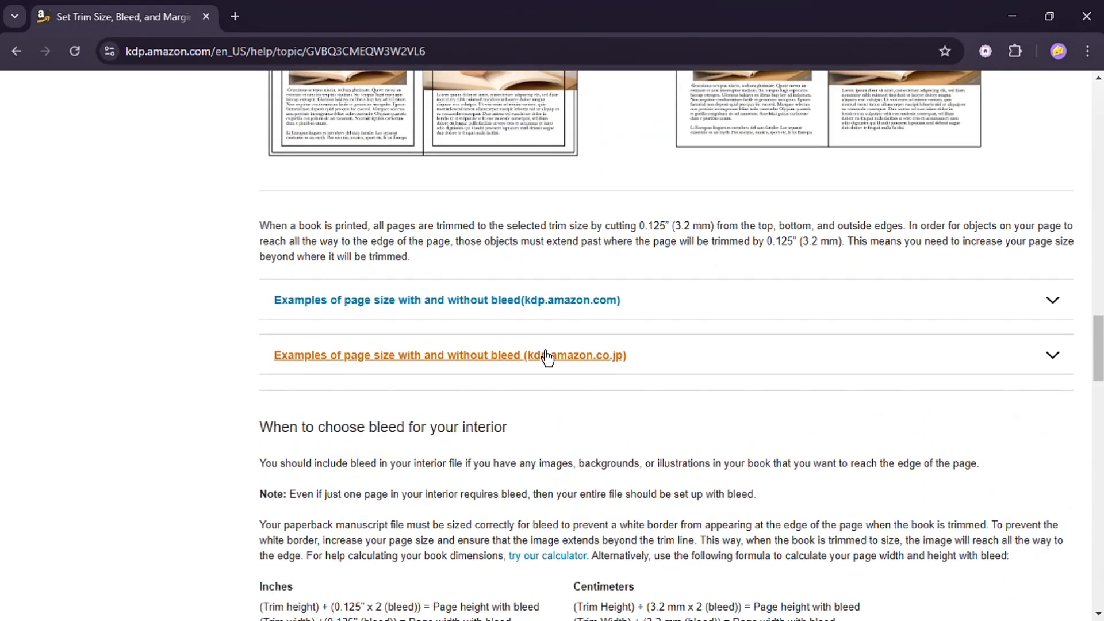
- Expand the page size examples for kdp.amazon.com and highlight the 8.5" x 8.5" trim and its 8.625" x 8.75" bleed size
click(525, 305)
scroll(587, 345, down, 3)
scroll(592, 354, down, 1)
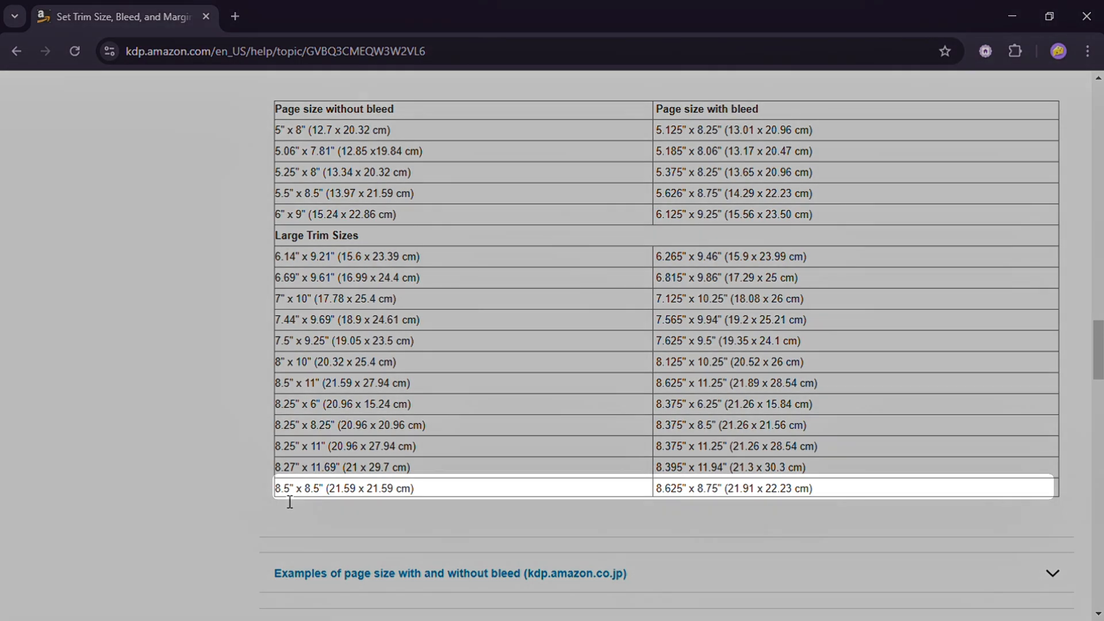
drag(278, 500, 320, 502)
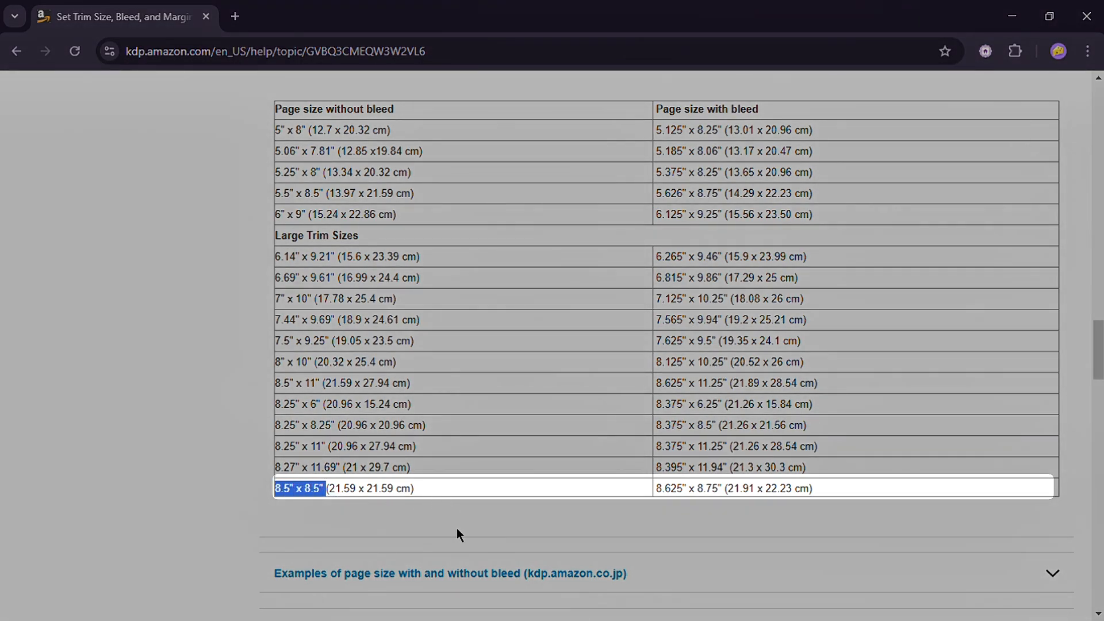
click(671, 499)
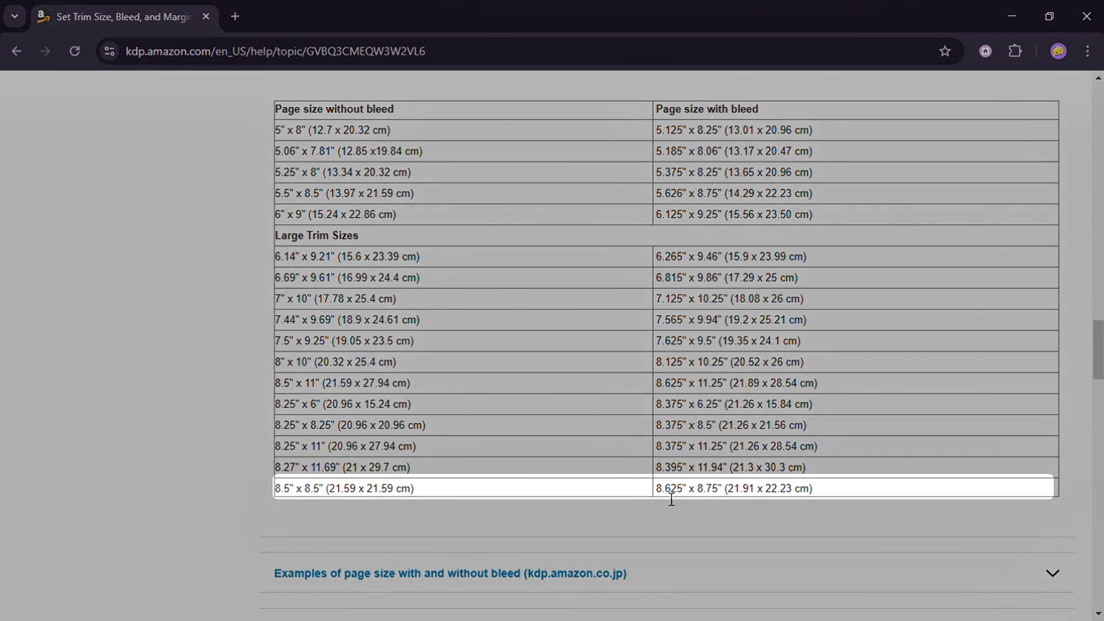
drag(685, 499, 727, 499)
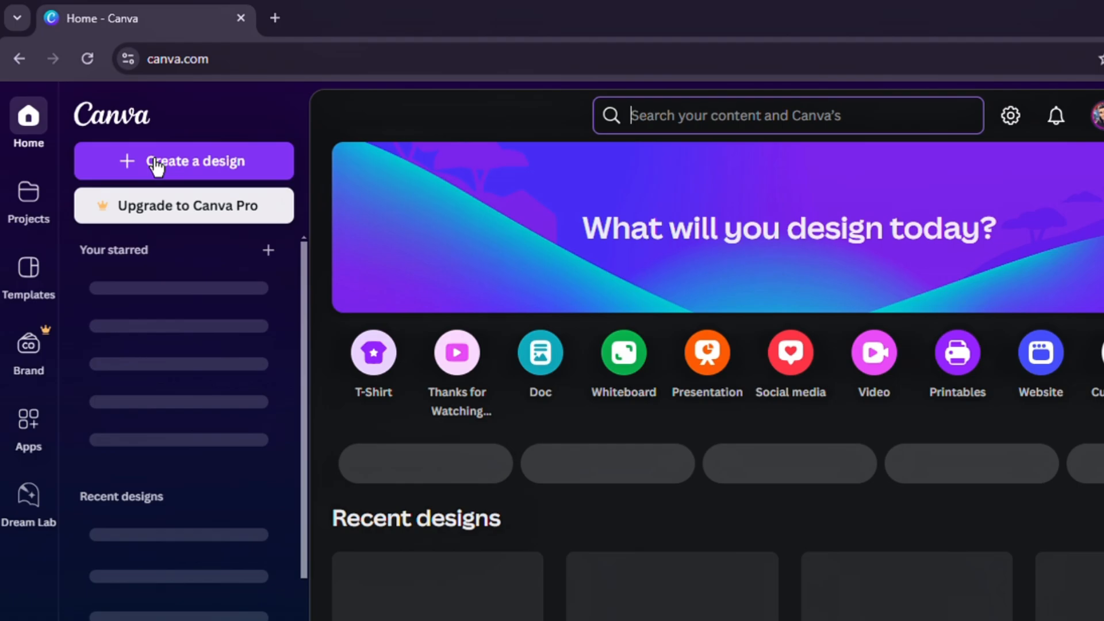
- Start a new custom-size design in Canva and switch its units to inches
click(164, 162)
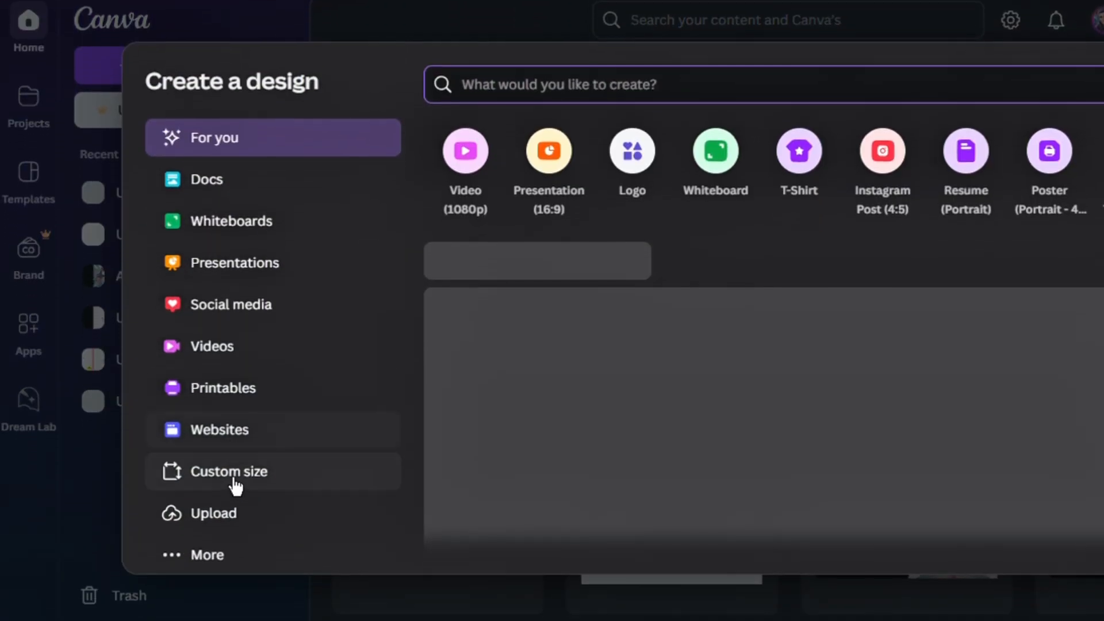
click(232, 572)
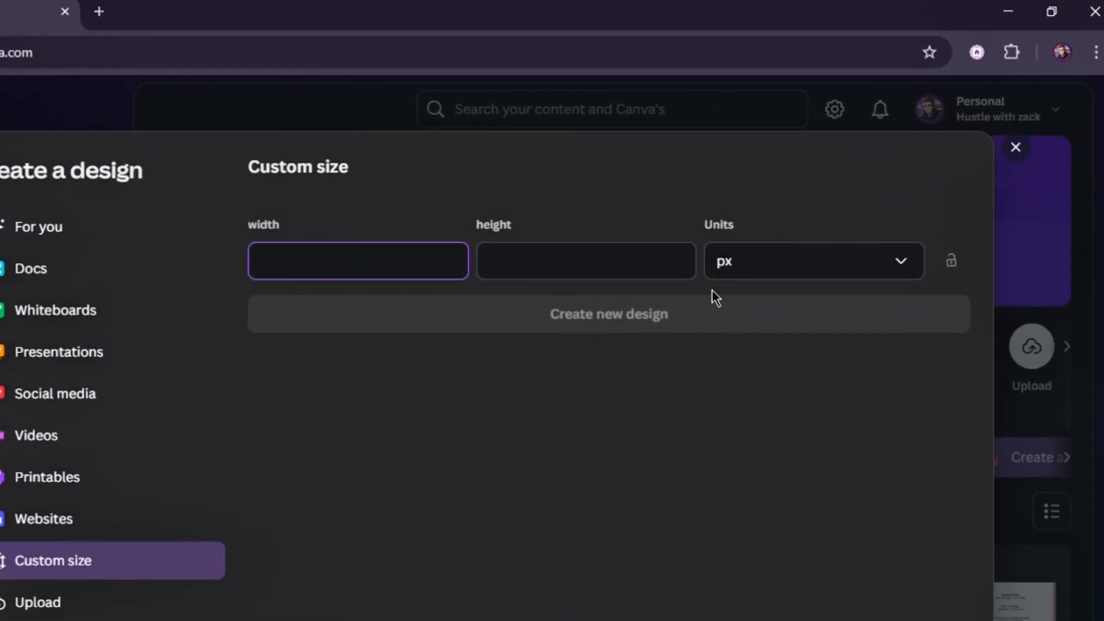
click(865, 213)
click(870, 299)
- Set the width to 8.625 and height to 8.75 inches and create the new design
click(432, 282)
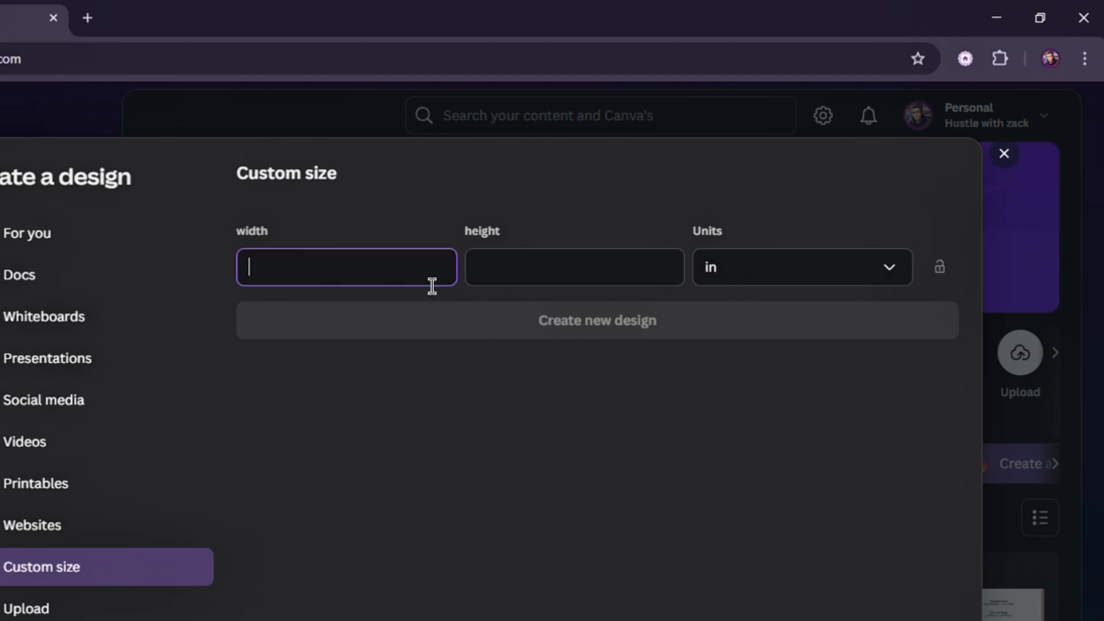
text(8.625)
click(651, 286)
text(8.)
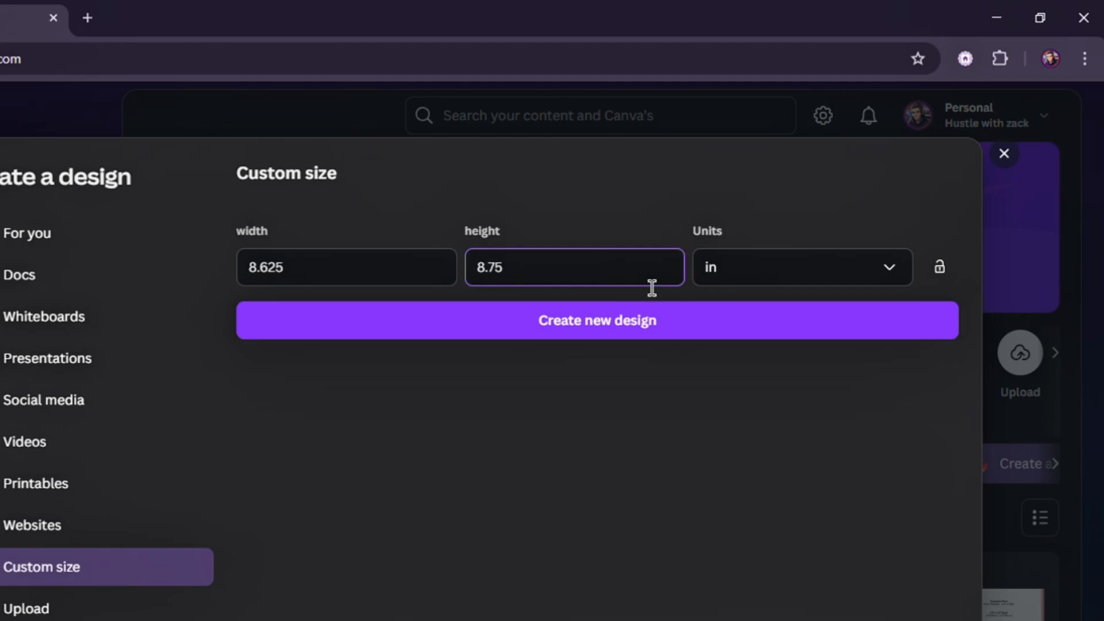
text(75)
click(658, 334)
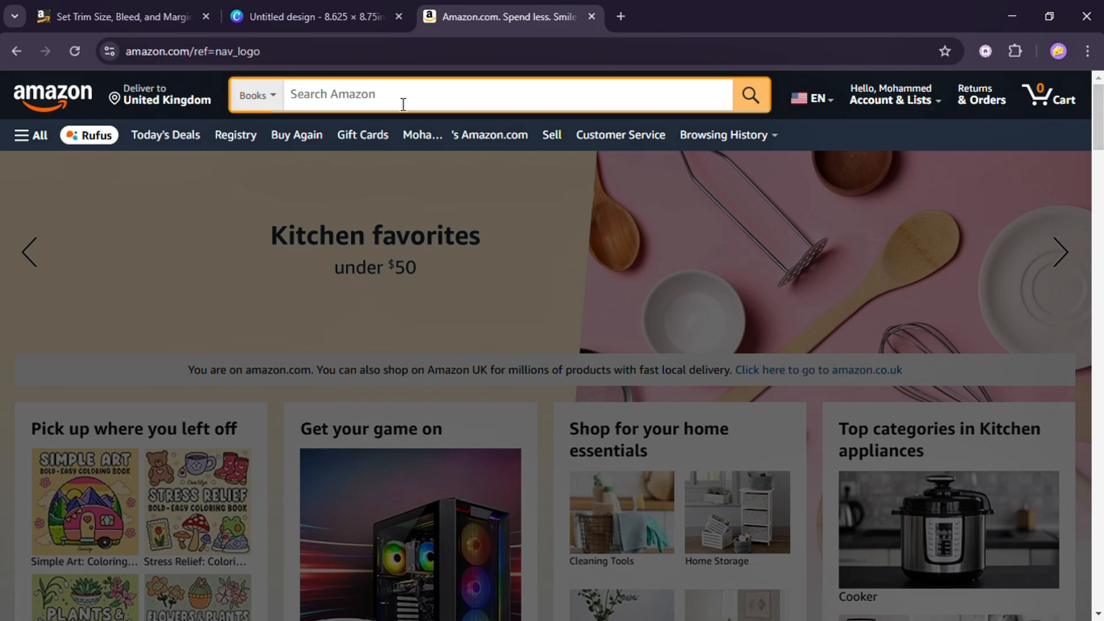
- Search Amazon books for "coloring book for adults" using the suggestion
text(col)
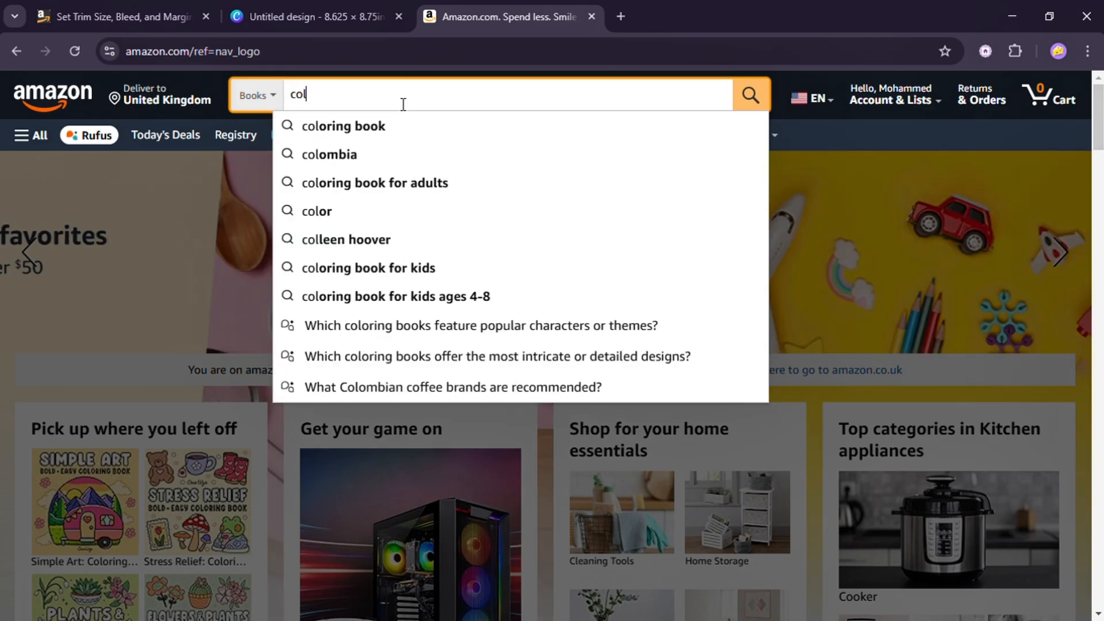
text(ori)
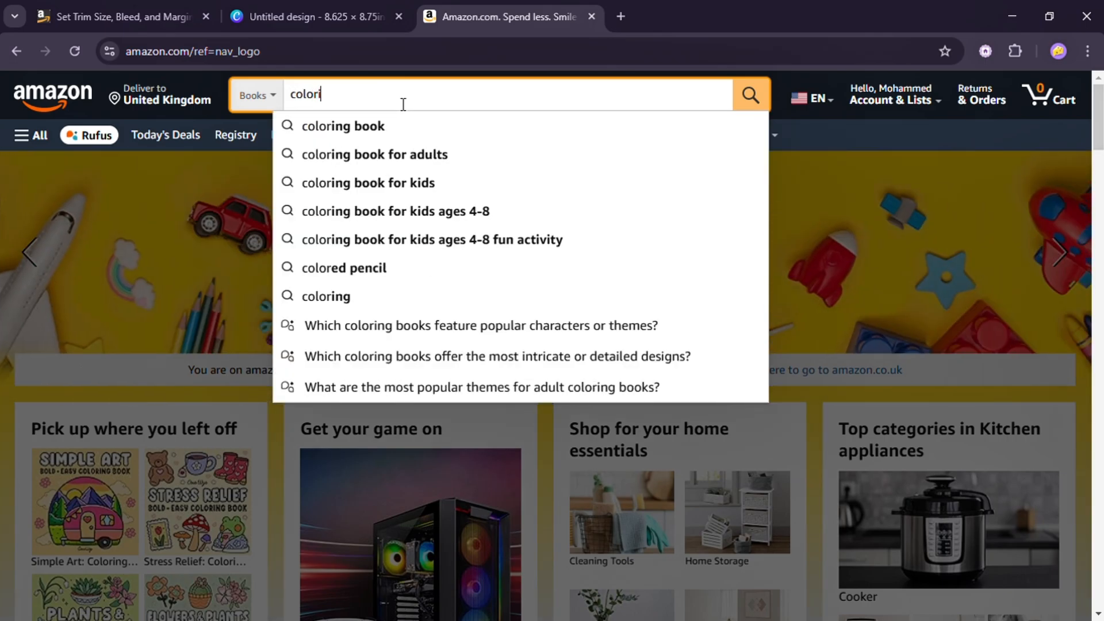
text(ng book)
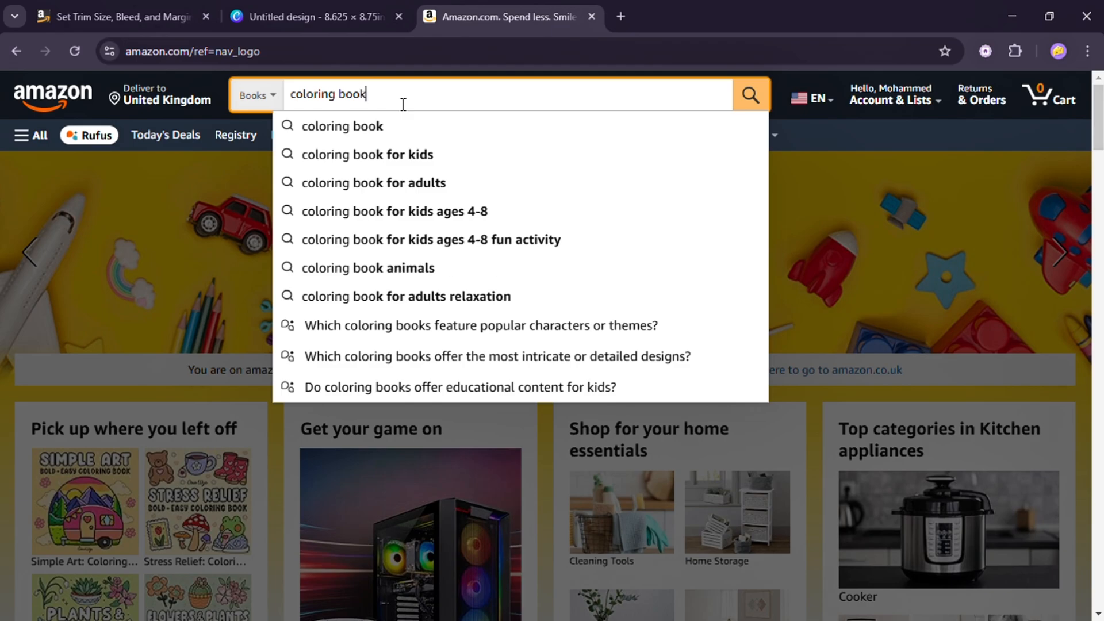
click(374, 182)
- Scroll through the adult coloring book results to study best-selling titles and covers
scroll(414, 288, down, 2)
scroll(414, 289, down, 8)
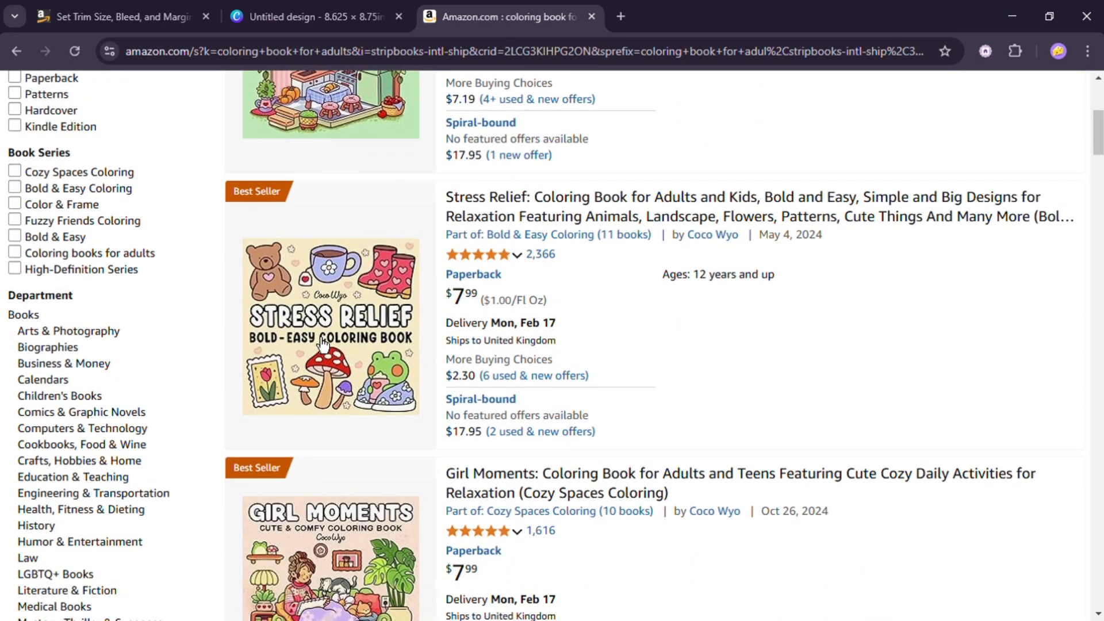
scroll(398, 263, down, 4)
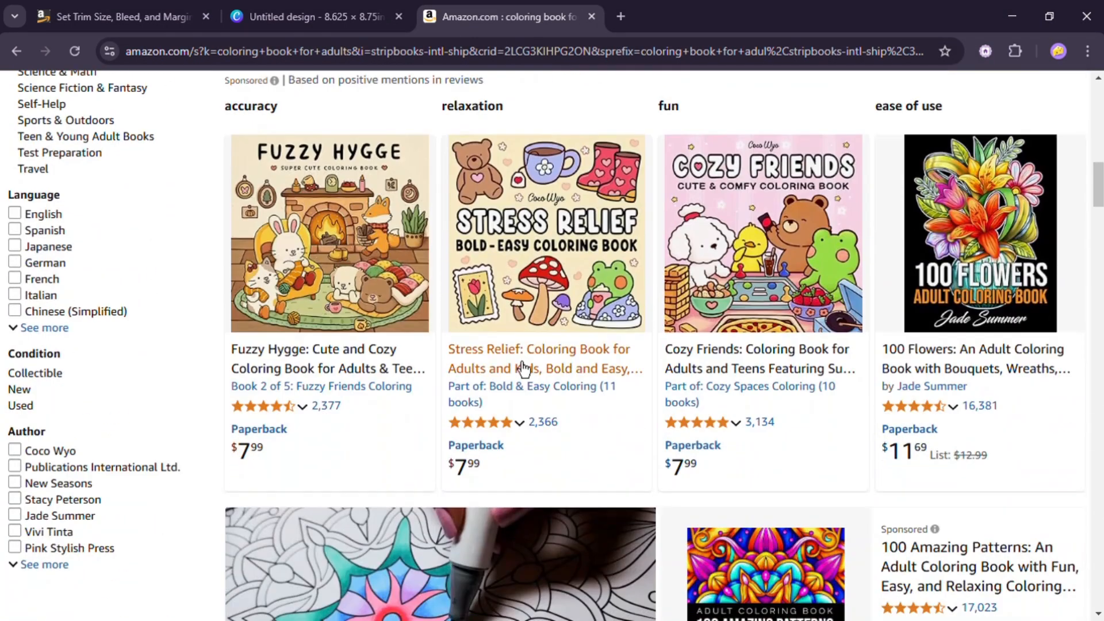
scroll(747, 256, down, 5)
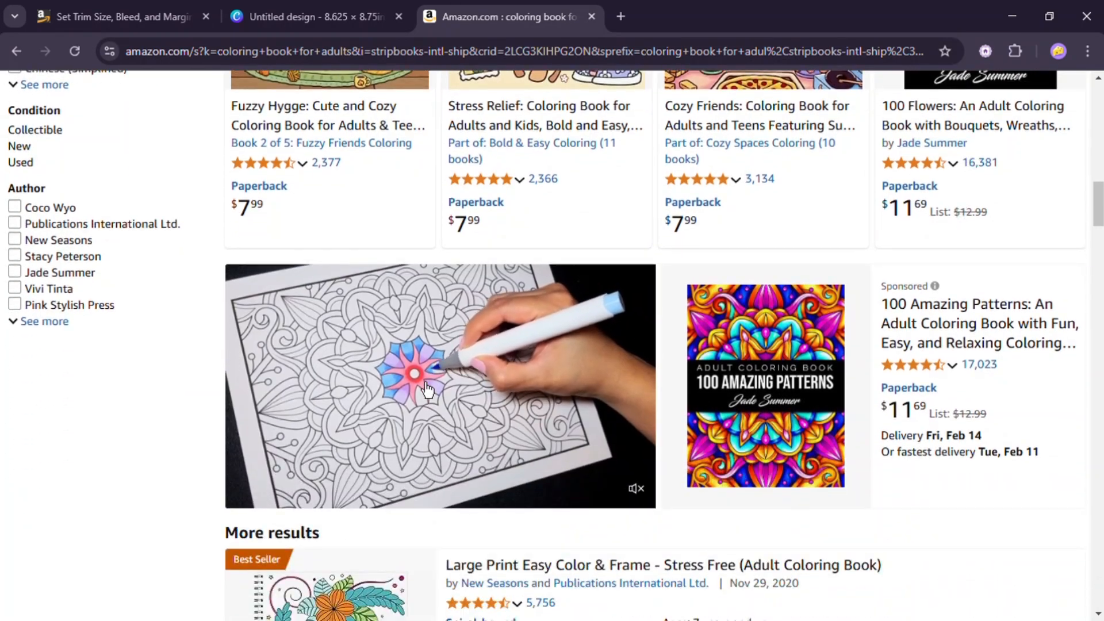
scroll(438, 344, down, 1)
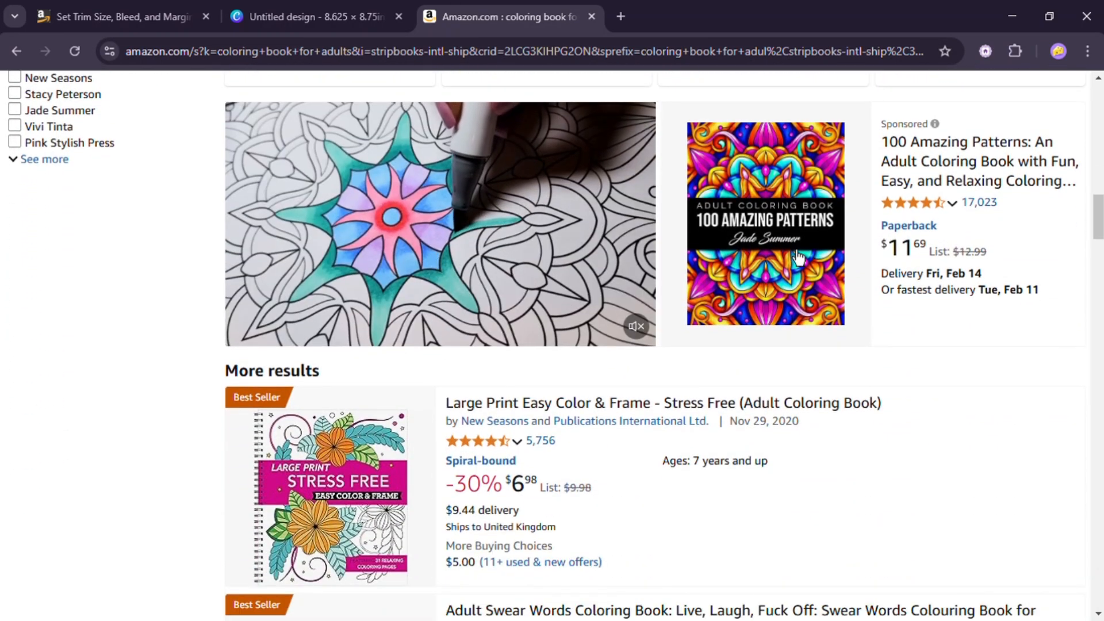
scroll(408, 314, down, 4)
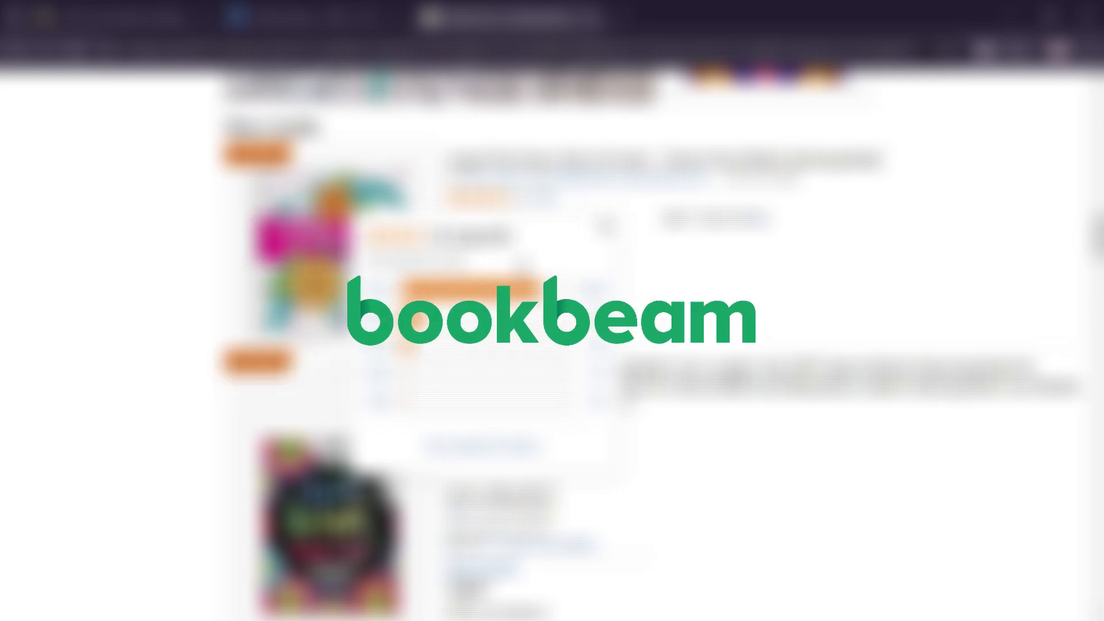
scroll(611, 302, down, 1)
scroll(610, 302, down, 8)
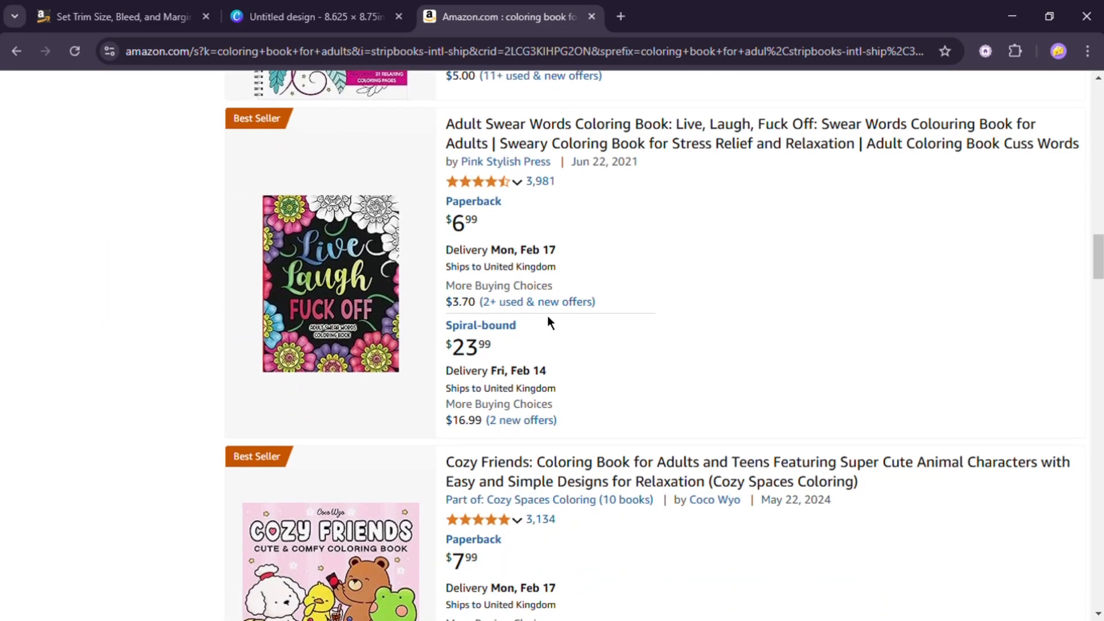
scroll(343, 289, down, 15)
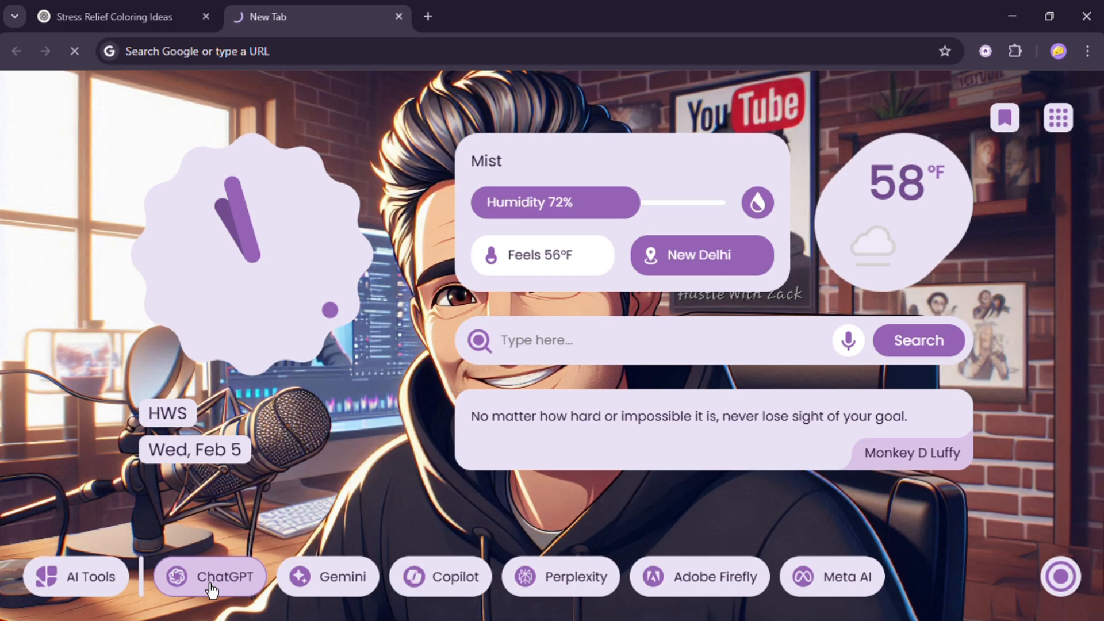
- Ask ChatGPT which image categories to include in a stress relief coloring book for adults for Amazon KDP
click(172, 573)
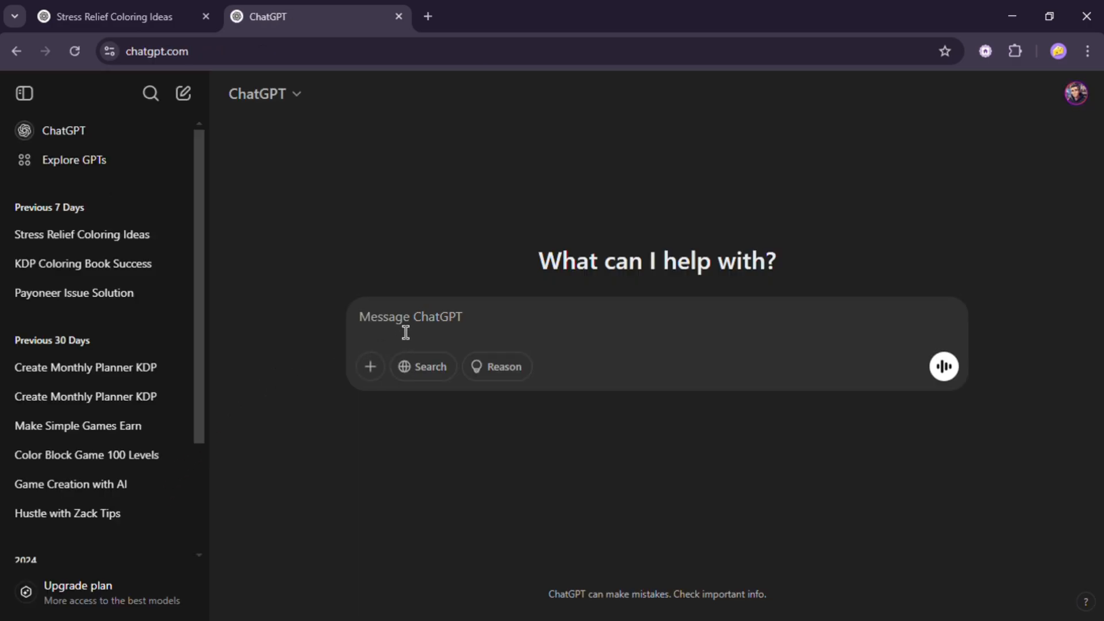
text(I'm making a stress relief coloring book for adults to publish in amazon KDP, can you suggest like what category of images can I place in my coloring book.)
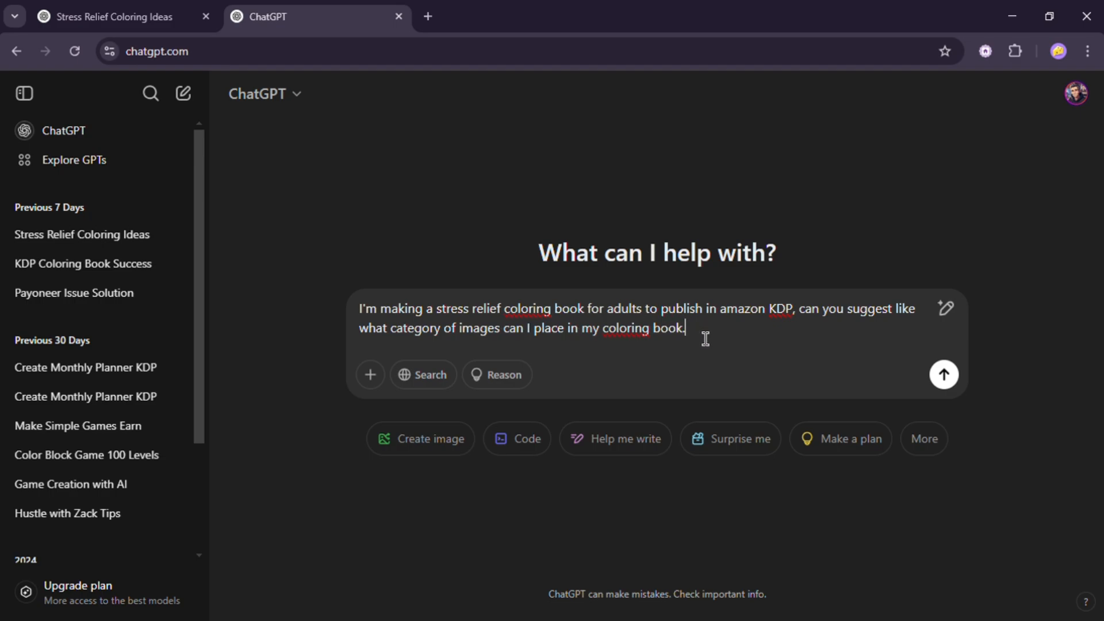
drag(360, 313, 932, 336)
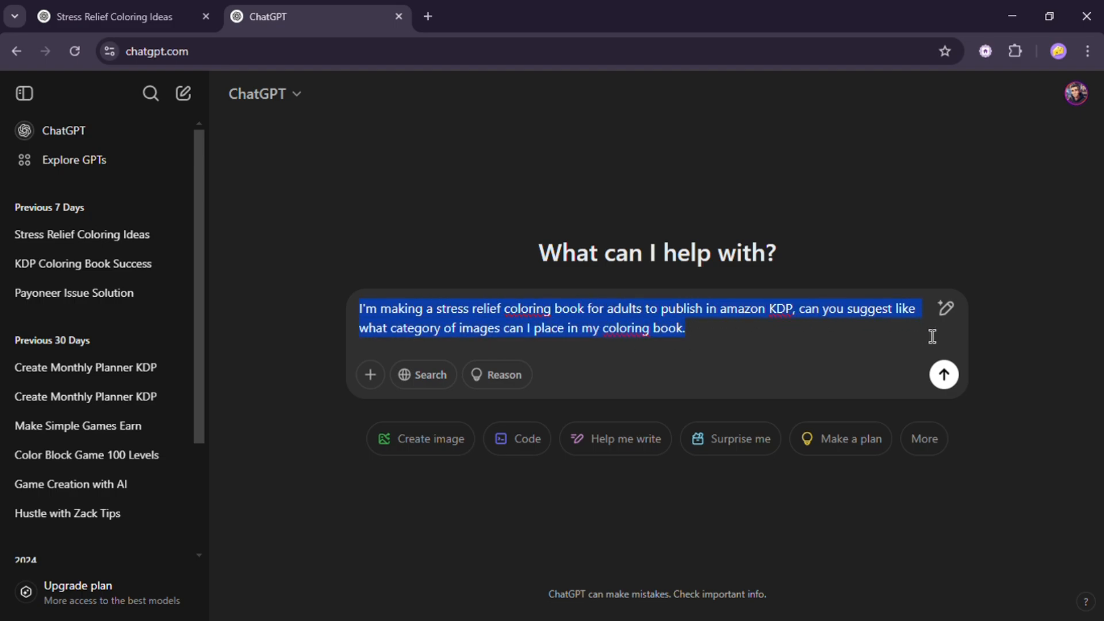
click(759, 343)
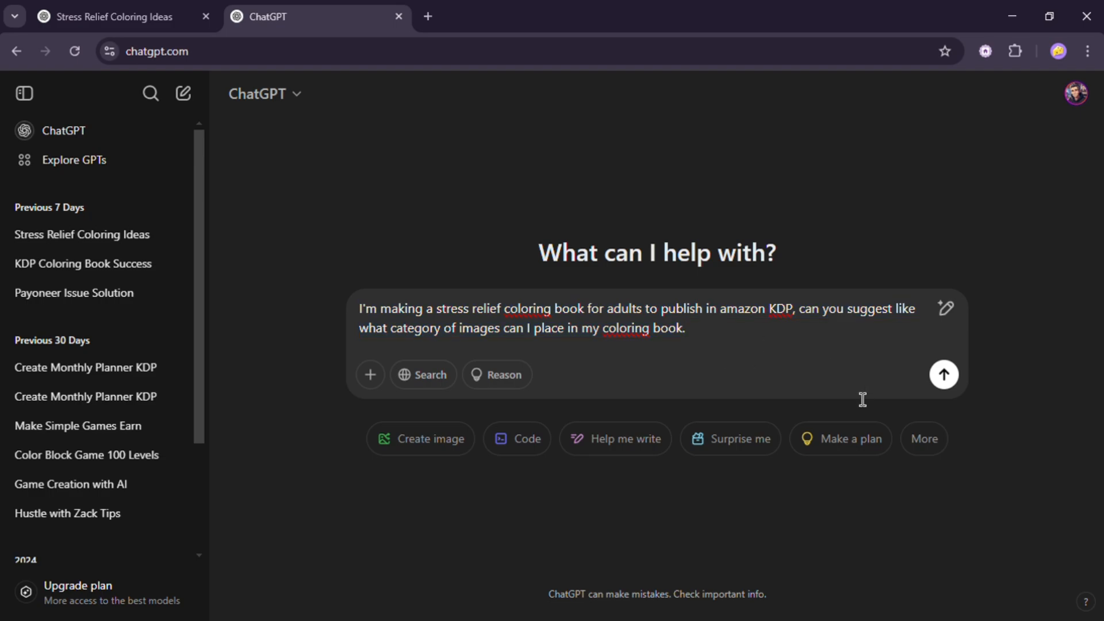
click(943, 374)
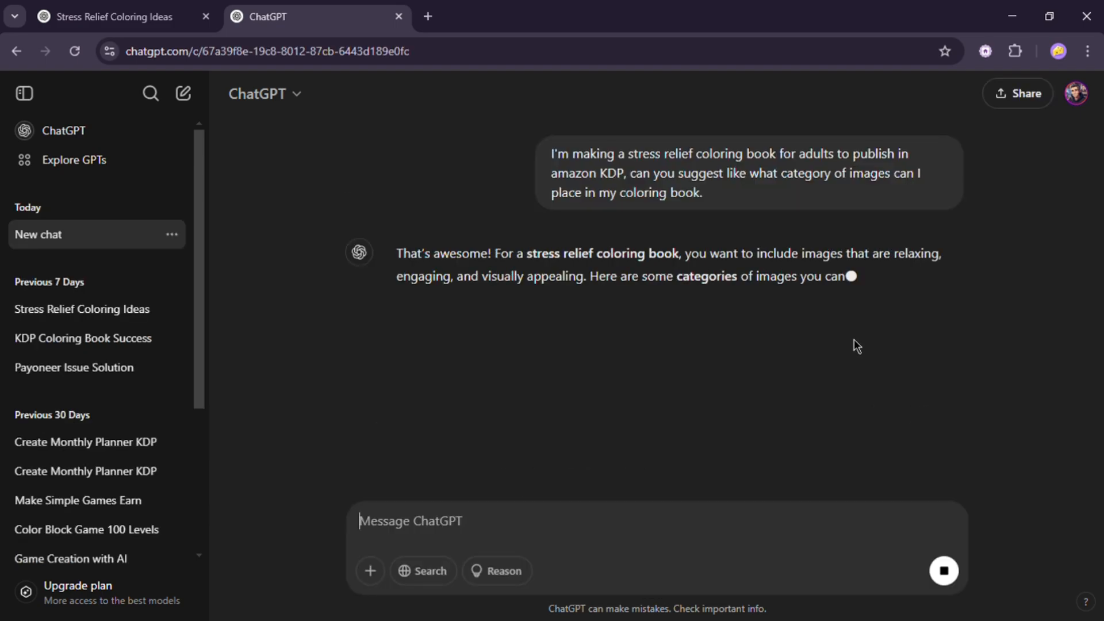
- Read through ChatGPT's suggested image categories and prompt ideas
scroll(805, 348, down, 2)
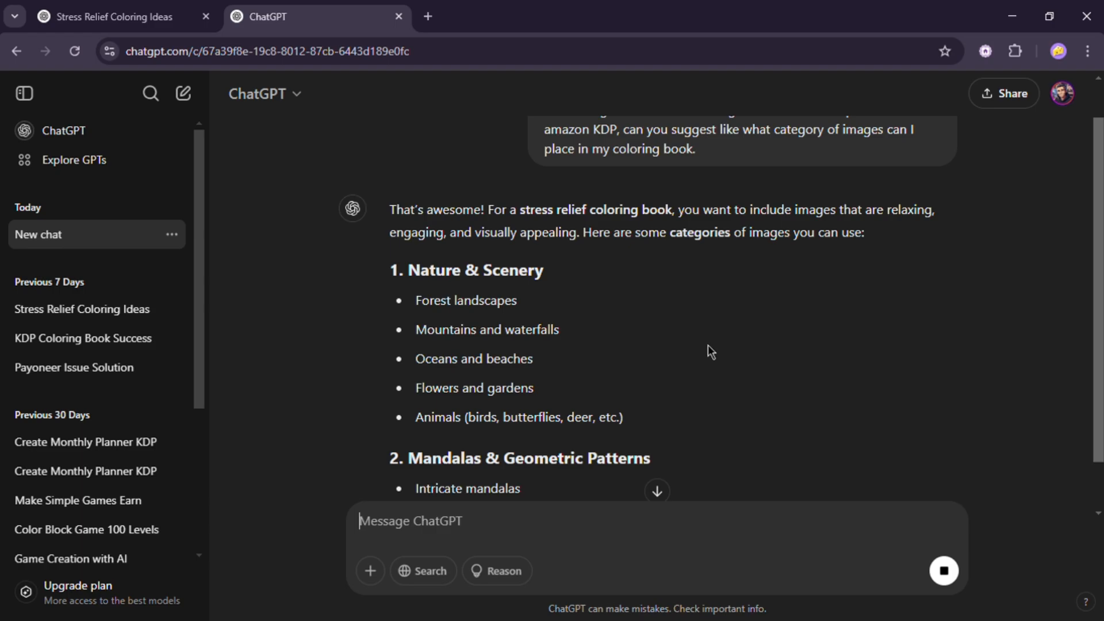
scroll(711, 352, down, 4)
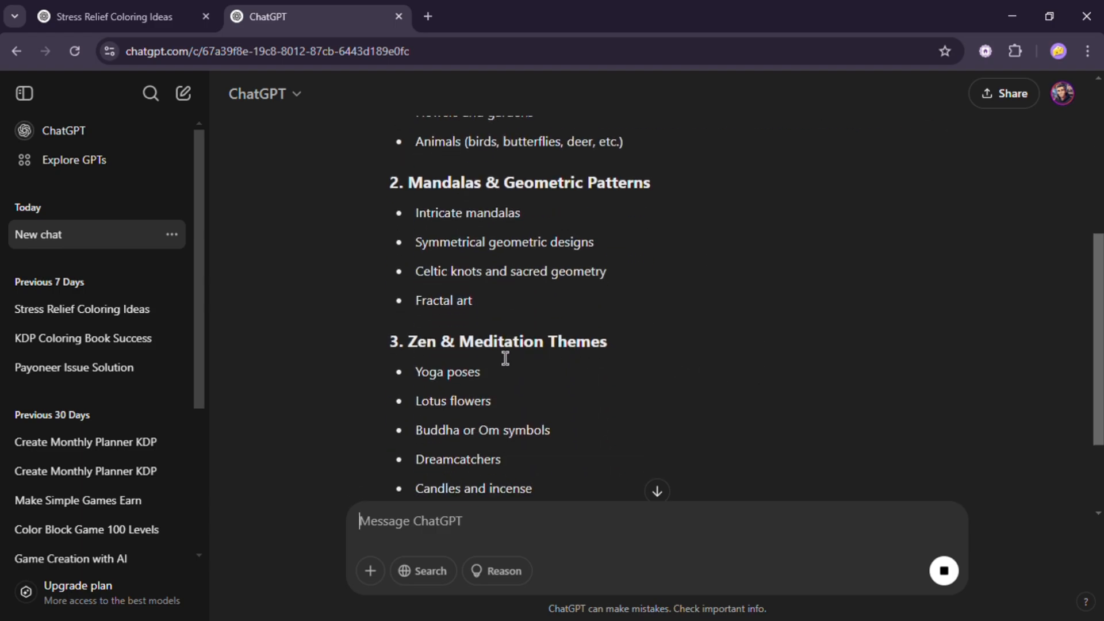
scroll(625, 344, down, 5)
scroll(654, 342, down, 2)
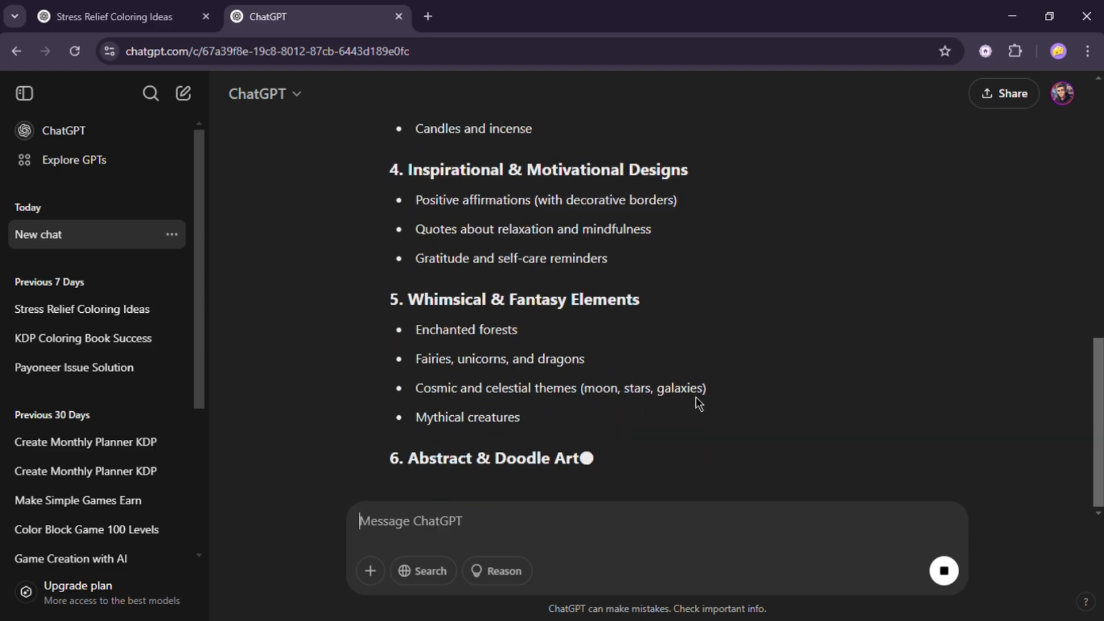
scroll(694, 397, up, 15)
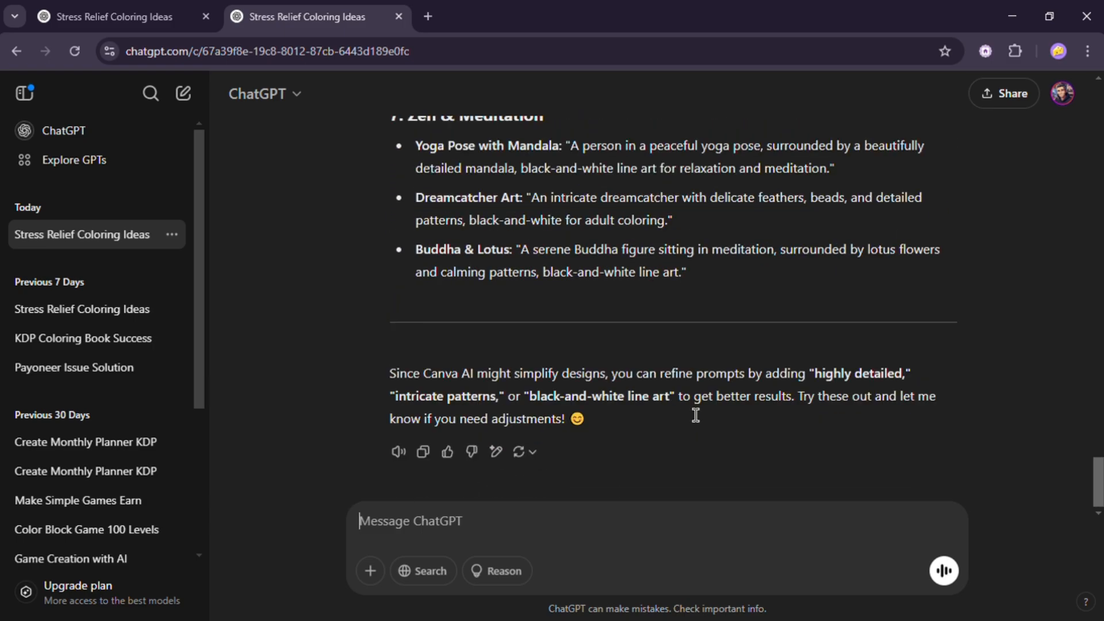
scroll(649, 426, up, 7)
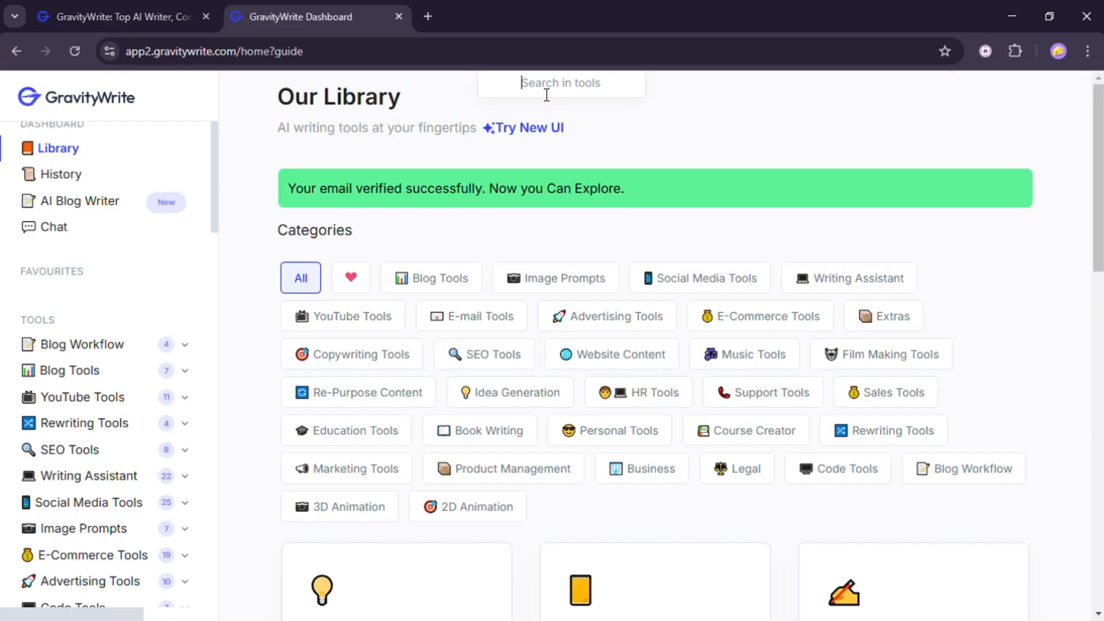
- Open the Coloring Book Image Prompts Generator tool and enter the categories "Nature, animals, patterns, toys"
text(colo)
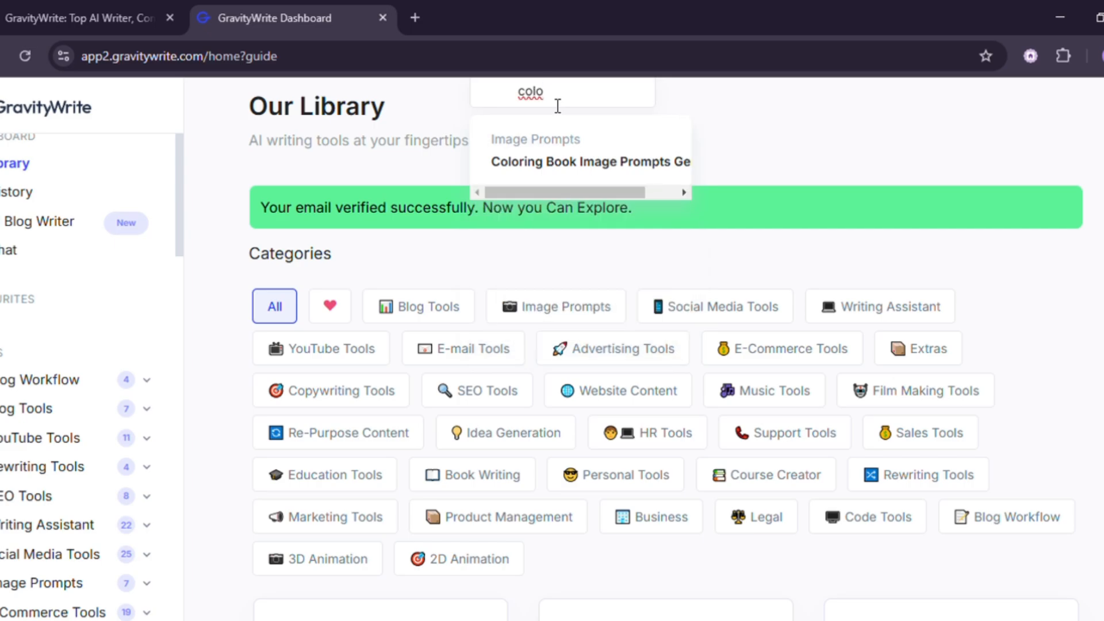
click(518, 165)
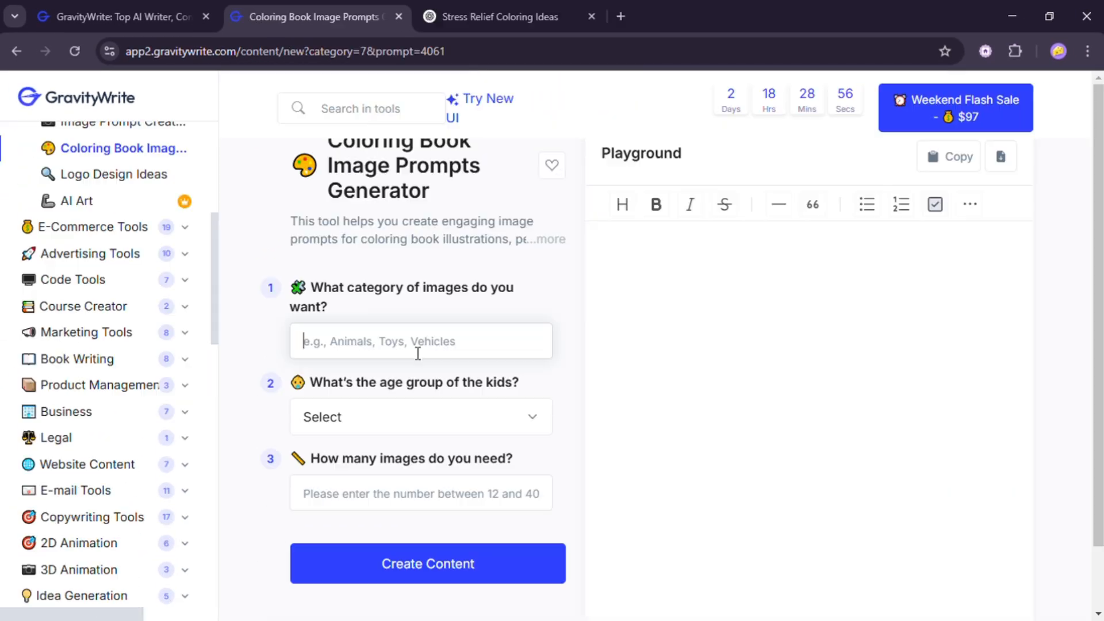
click(417, 352)
text(Nature, animals,)
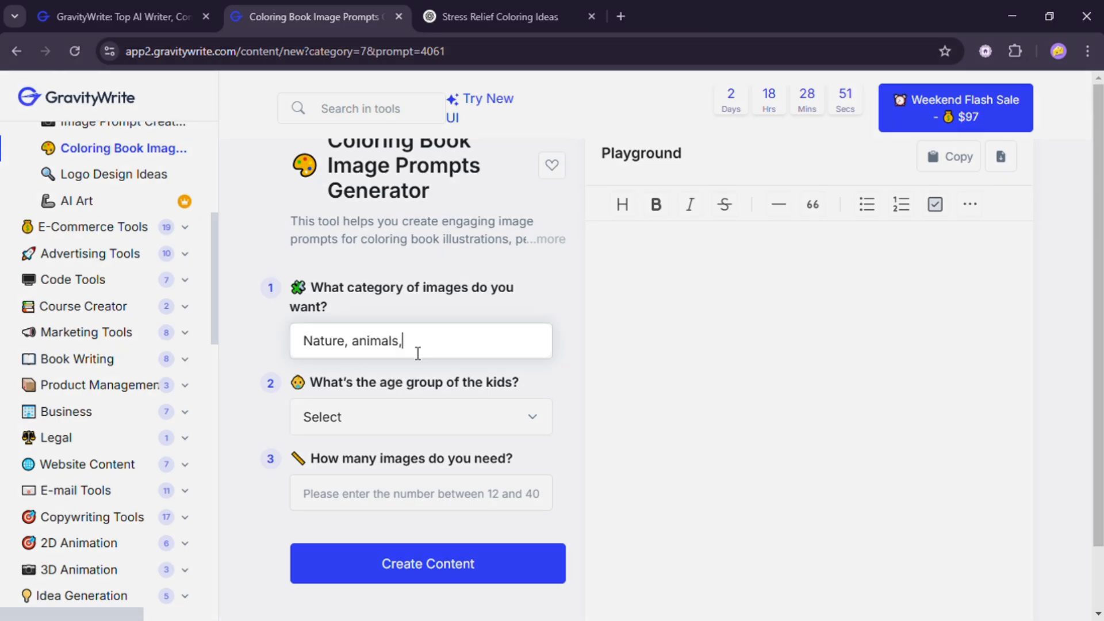
text( pattre)
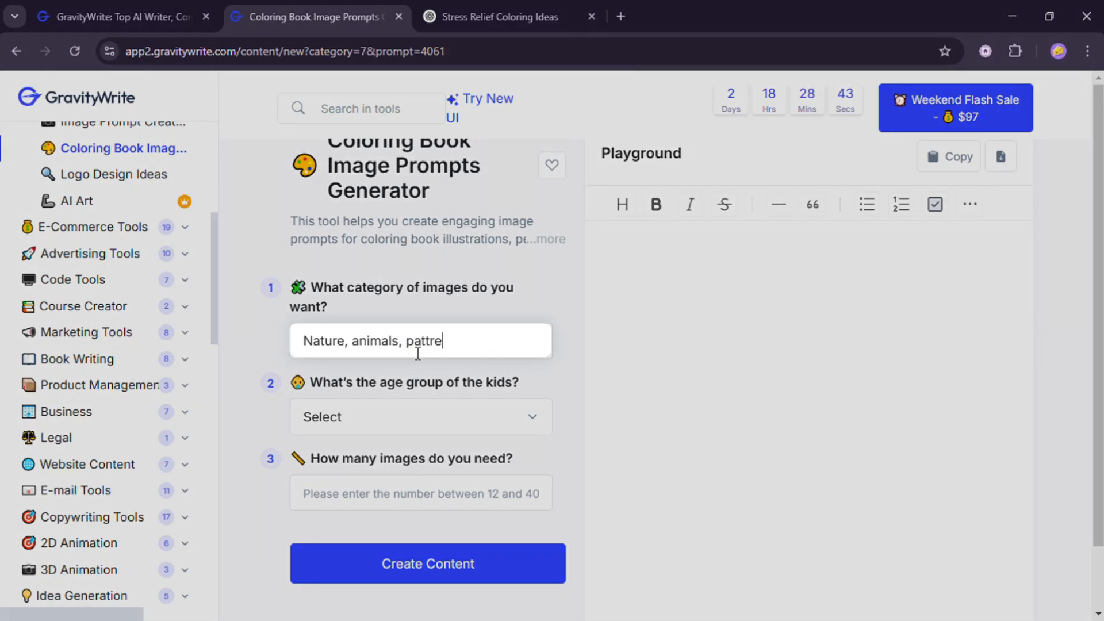
text(ns)
right_click(420, 347)
click(451, 306)
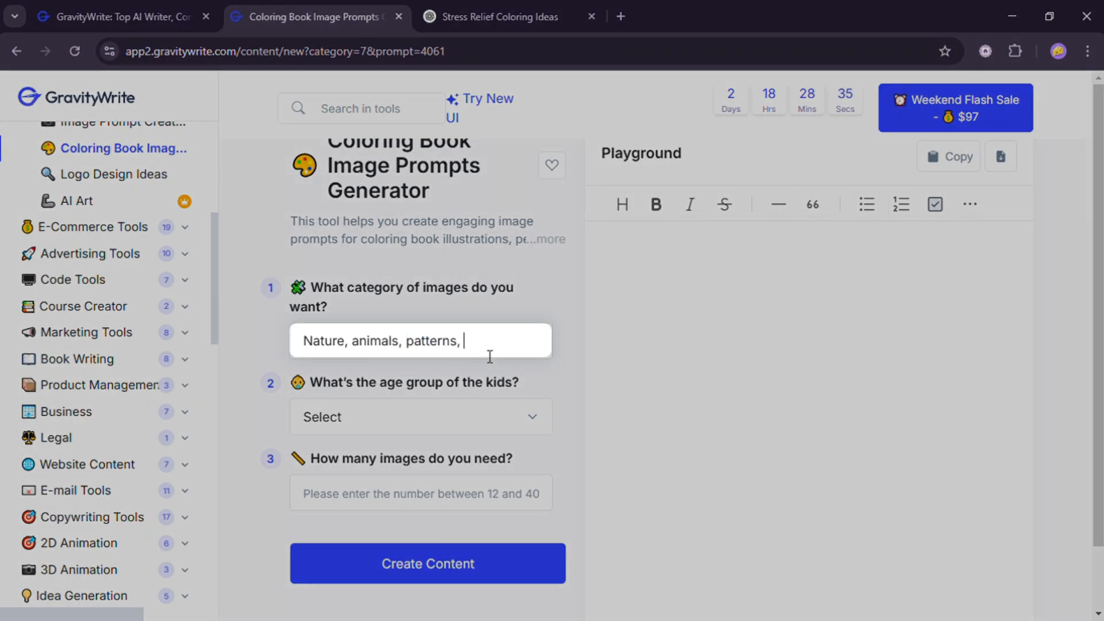
text(toys)
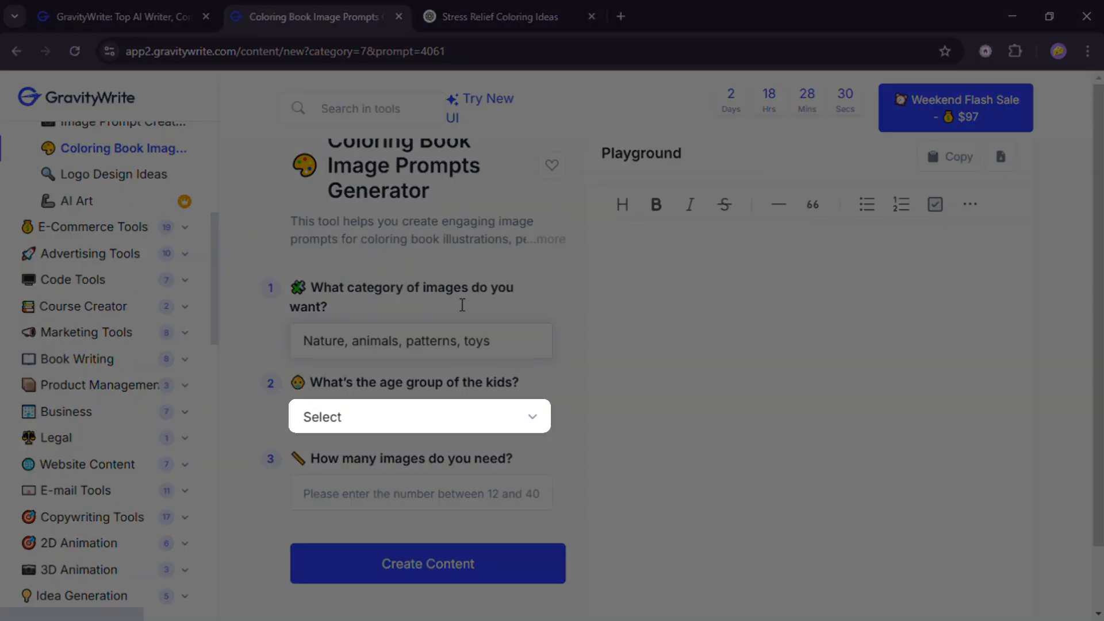
- Set the age group to 10+ years and the number of images to 40, and create the prompts
click(406, 431)
click(371, 544)
click(415, 508)
click(549, 509)
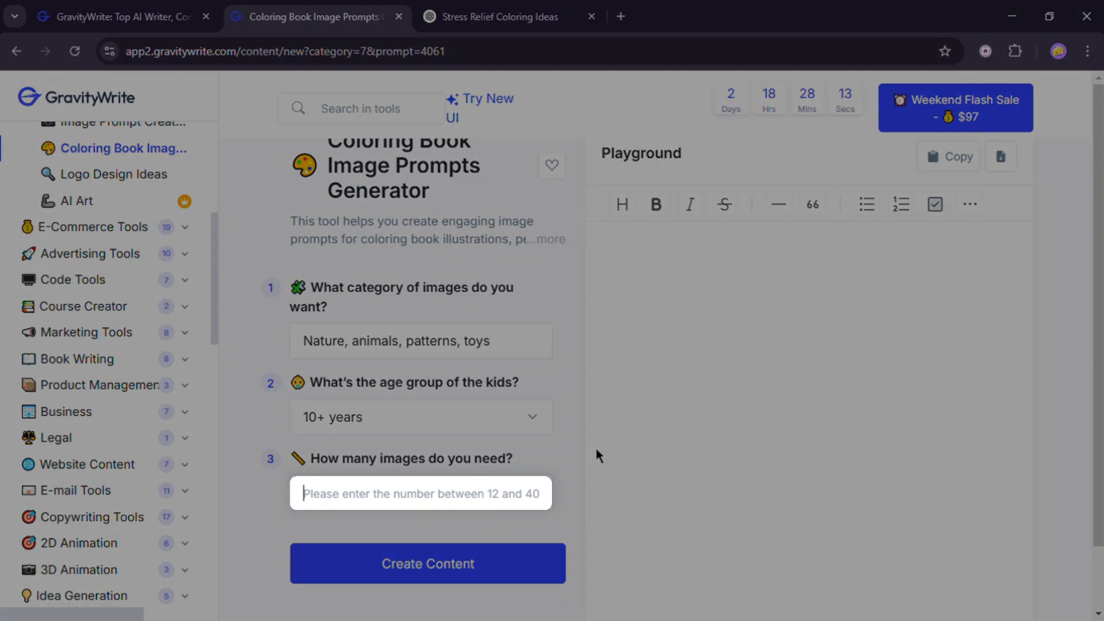
text(40)
click(499, 567)
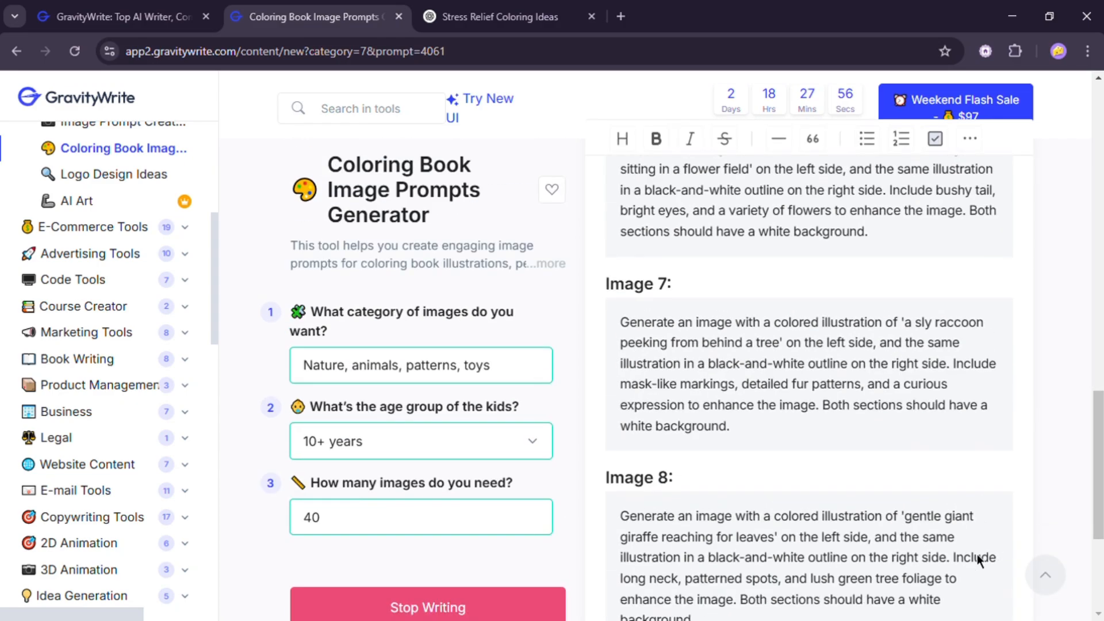
- Scroll through the generated image prompts and copy one of them
drag(620, 361, 922, 509)
scroll(922, 509, down, 10)
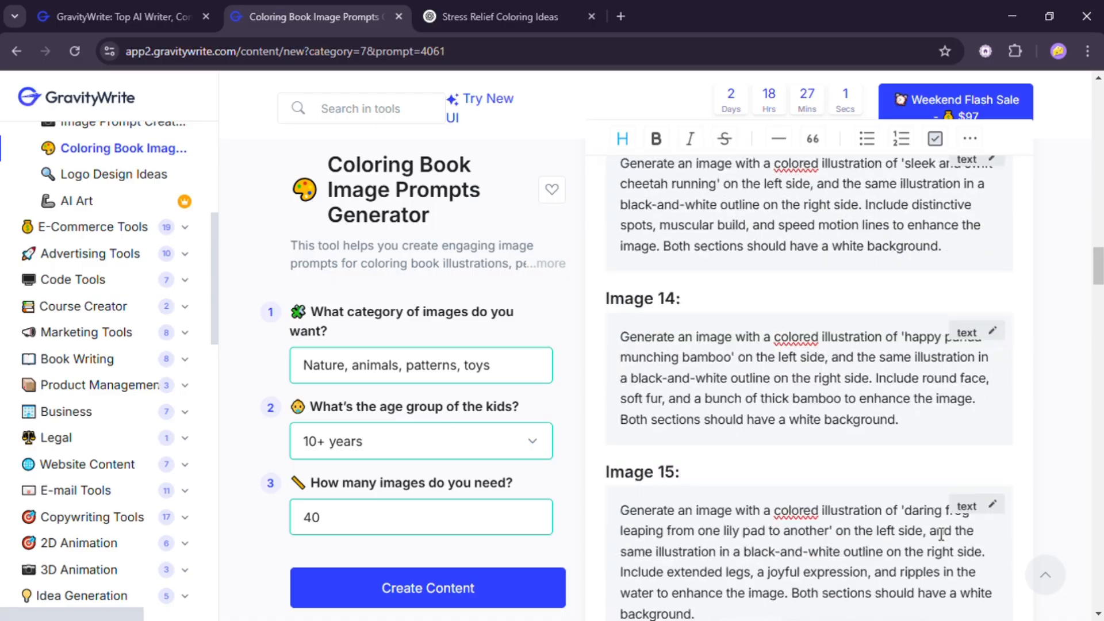
scroll(944, 528, down, 15)
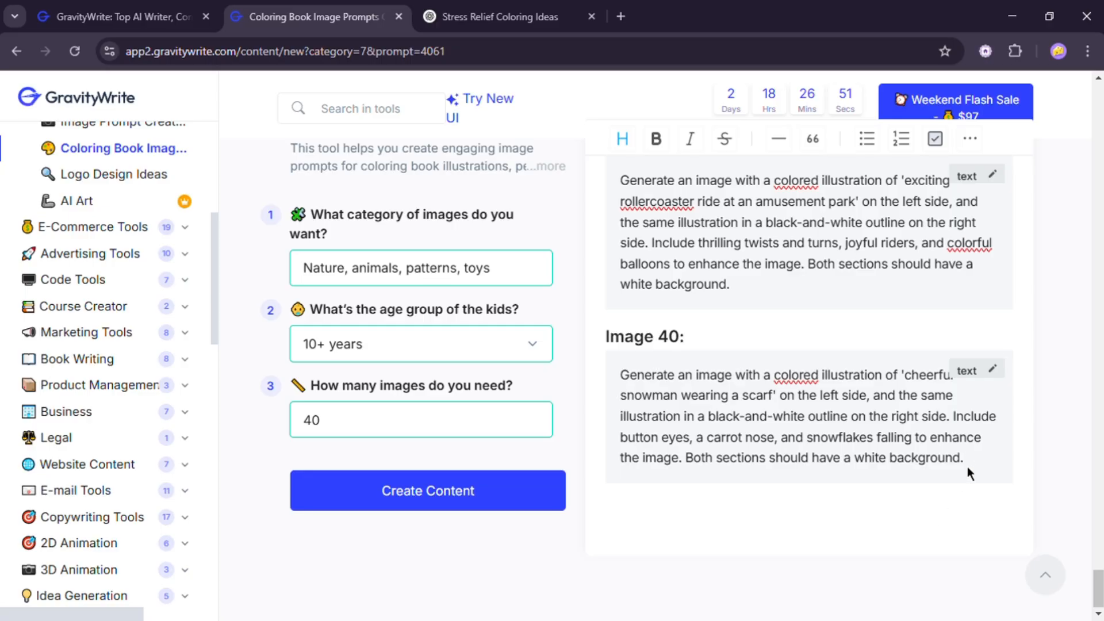
drag(969, 472, 971, 469)
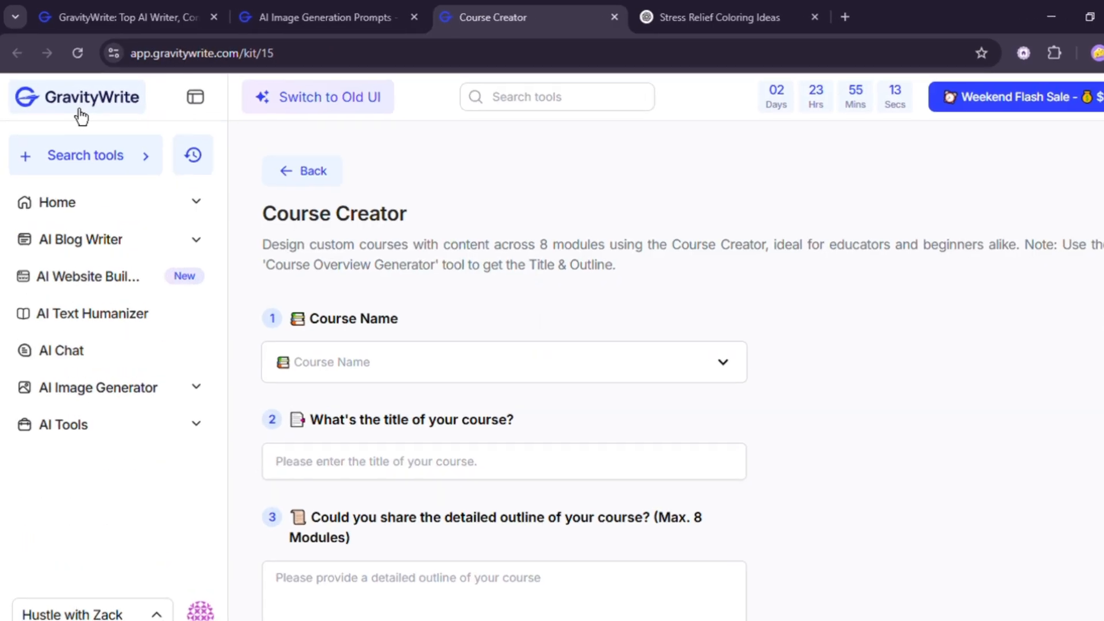
- Open the AI Image Generator and paste the copied eagle prompt into the description box
click(78, 113)
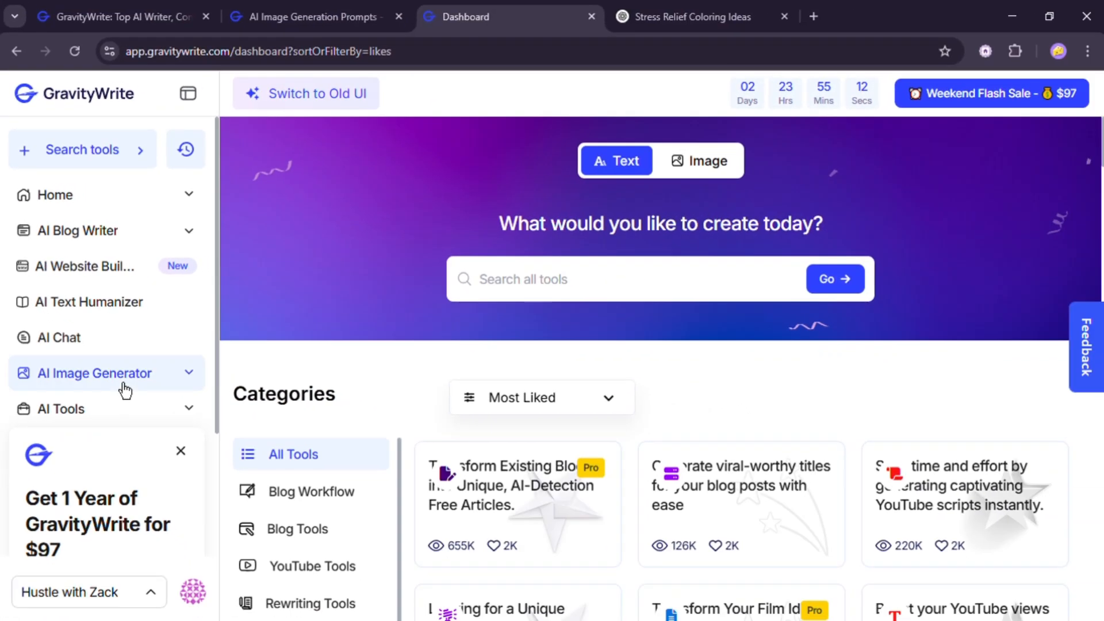
click(123, 388)
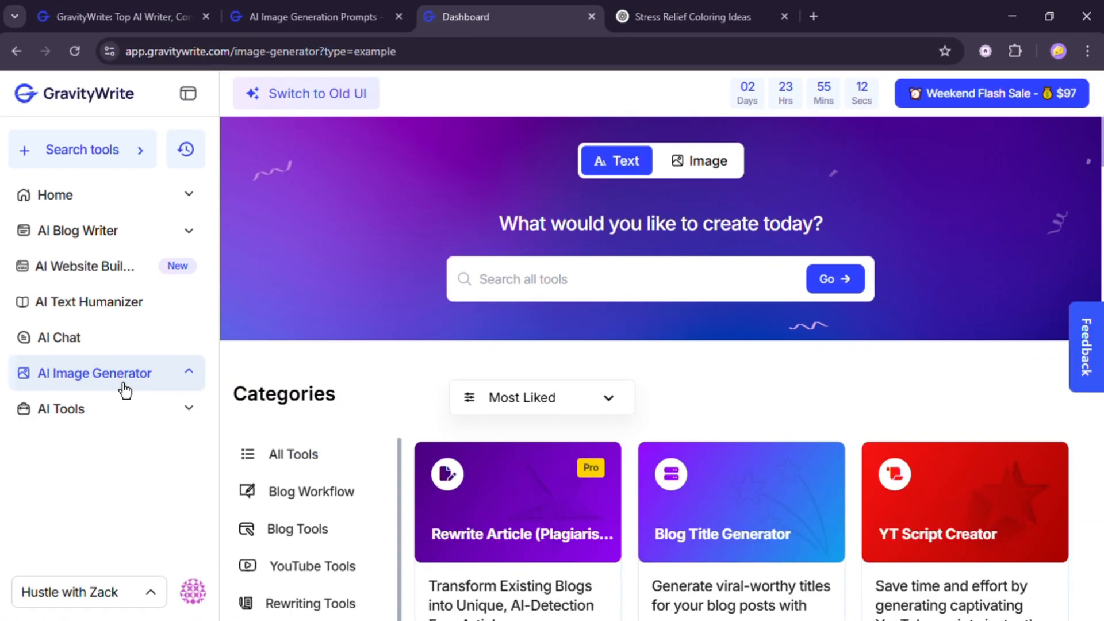
click(532, 290)
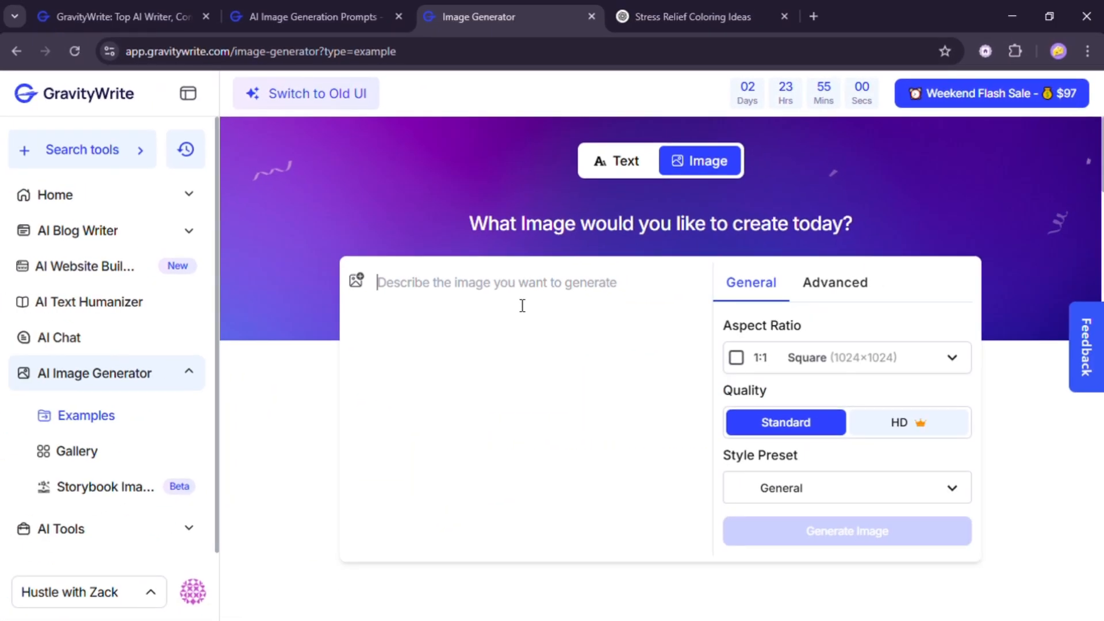
key(ctrl+v)
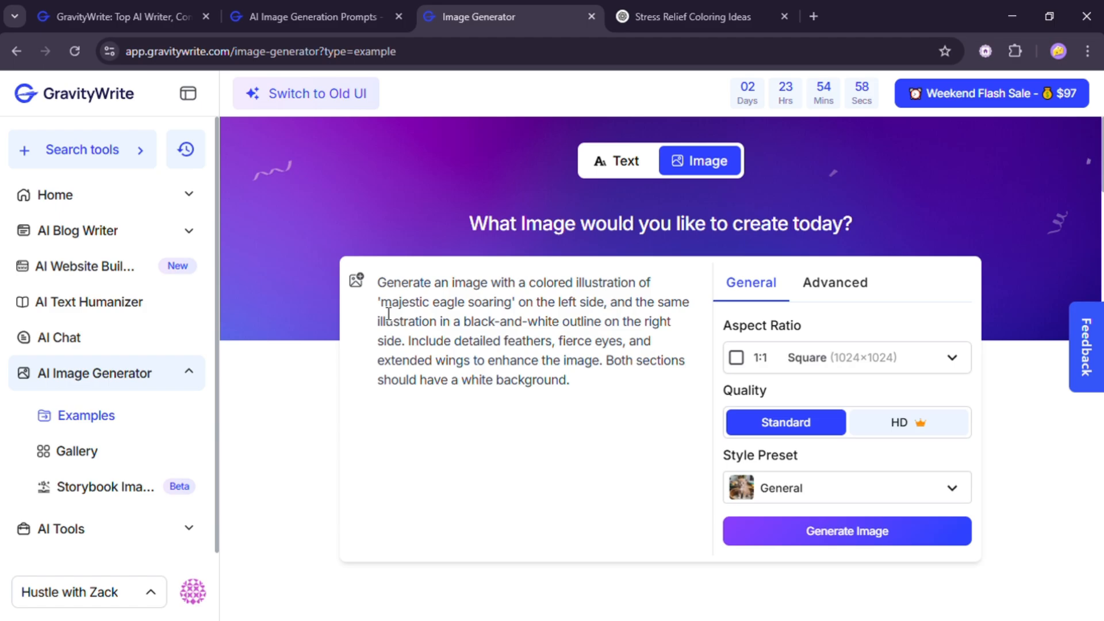
- Set the style preset to Design and generate the image
click(375, 282)
click(560, 391)
click(748, 367)
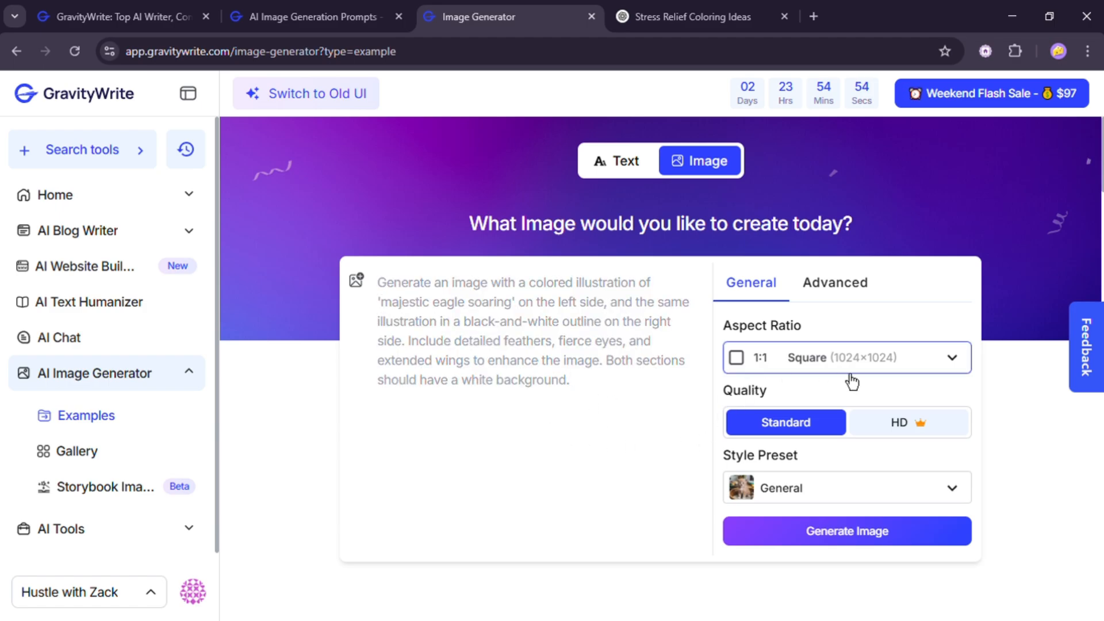
click(818, 388)
click(827, 495)
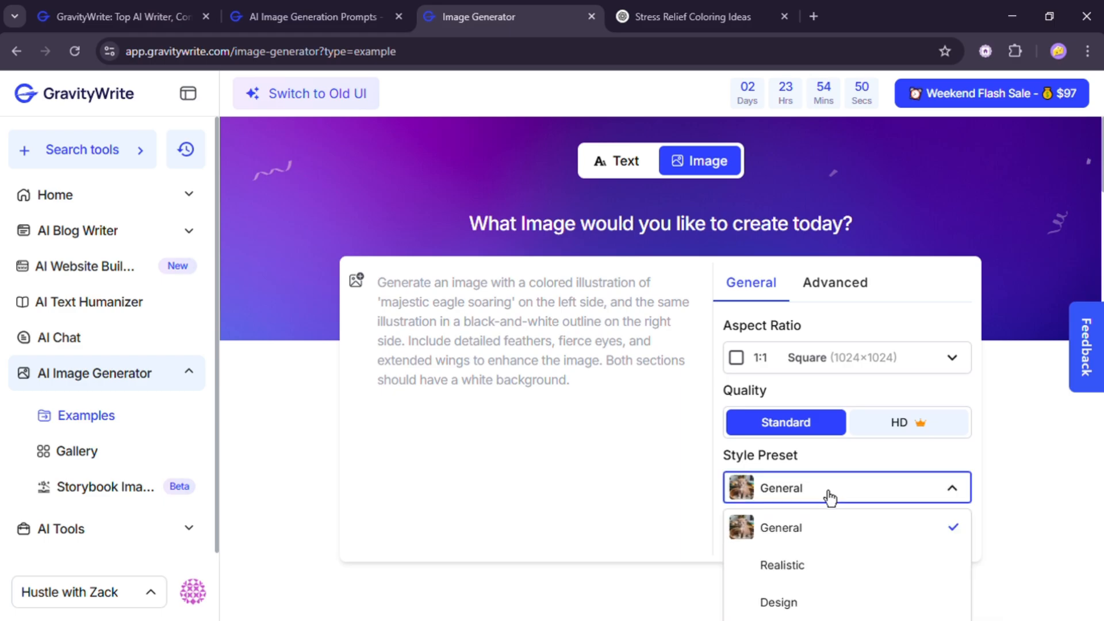
scroll(831, 492, down, 3)
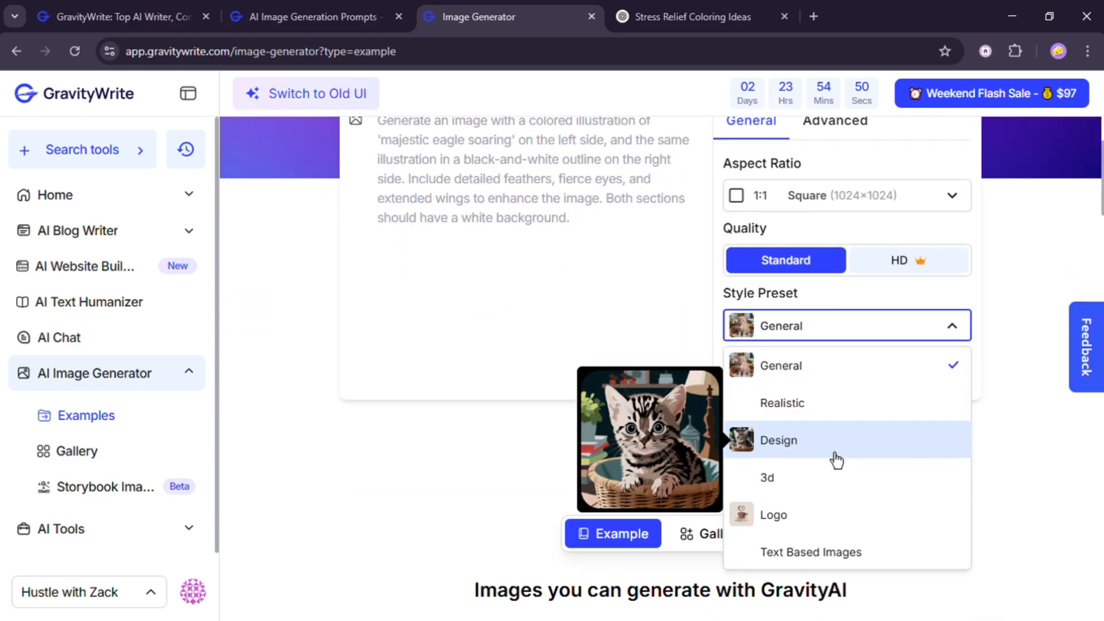
click(803, 460)
scroll(771, 449, up, 2)
click(803, 451)
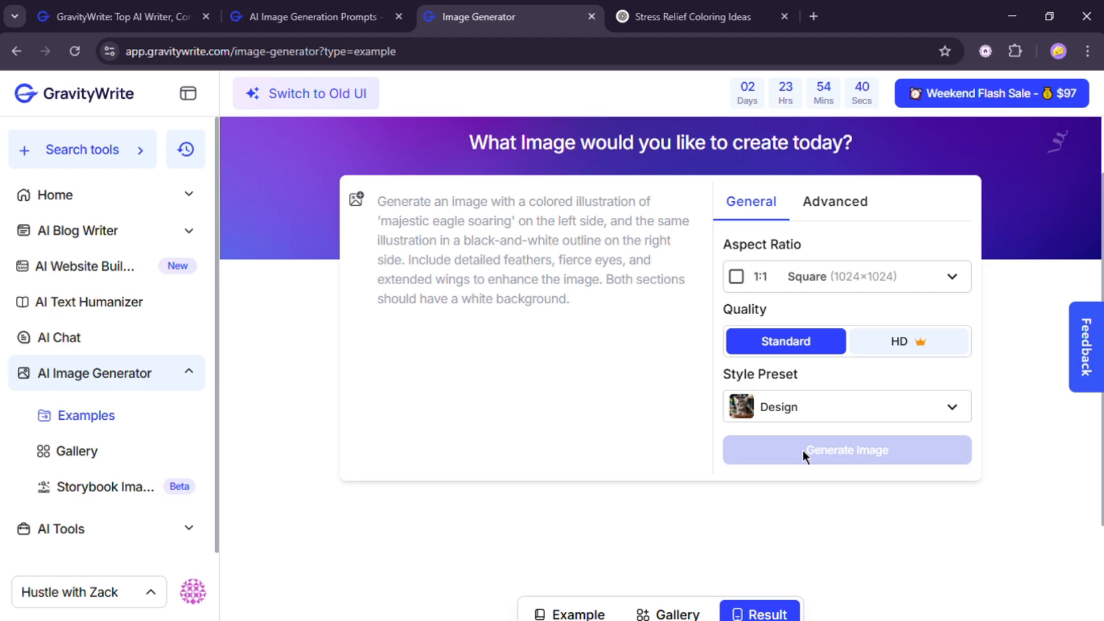
scroll(805, 450, down, 3)
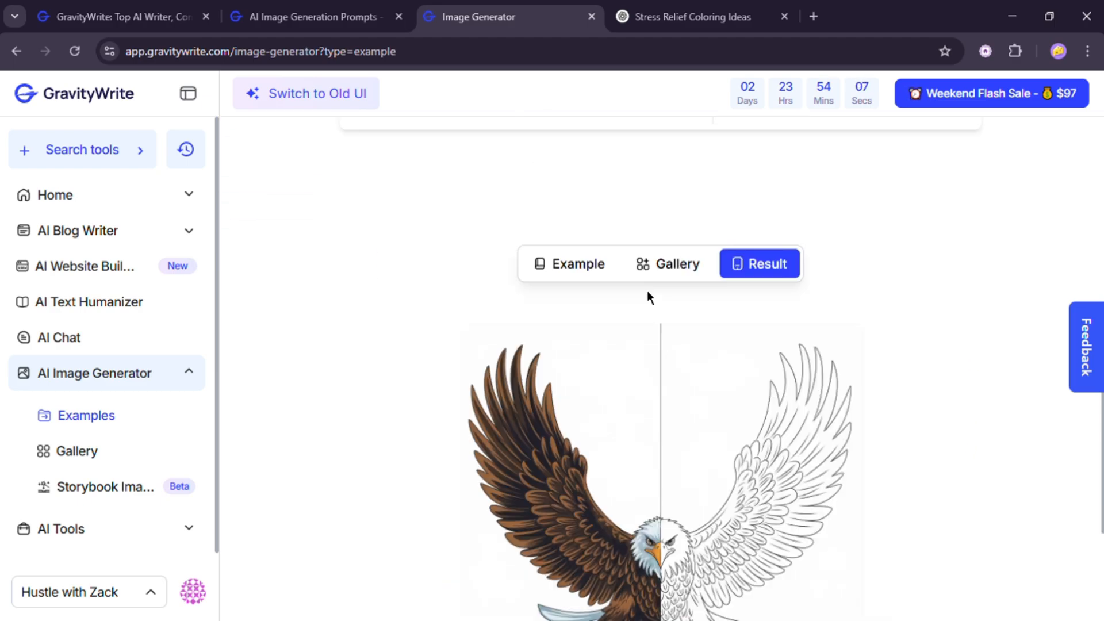
click(501, 580)
scroll(725, 337, up, 4)
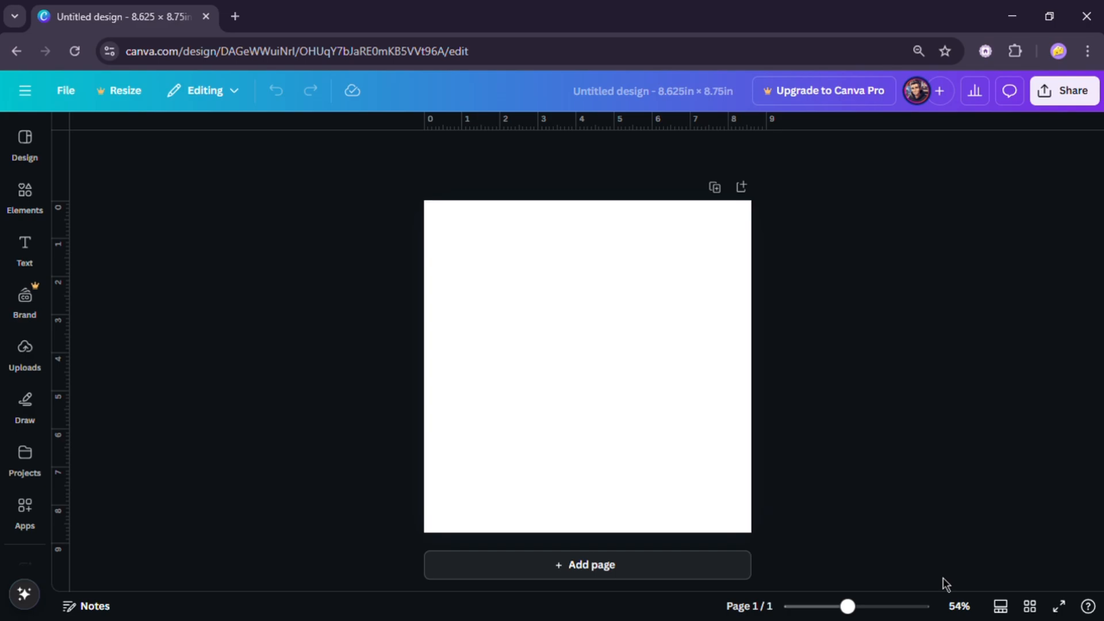
- Duplicate the blank page repeatedly in the grid view to create 100 pages
click(1030, 606)
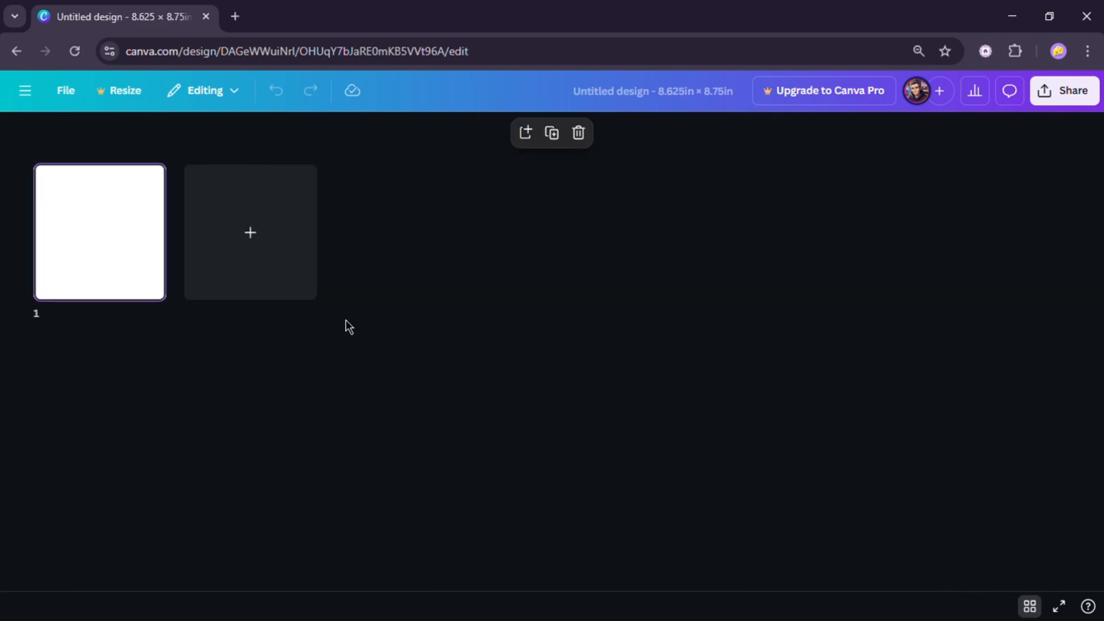
right_click(129, 245)
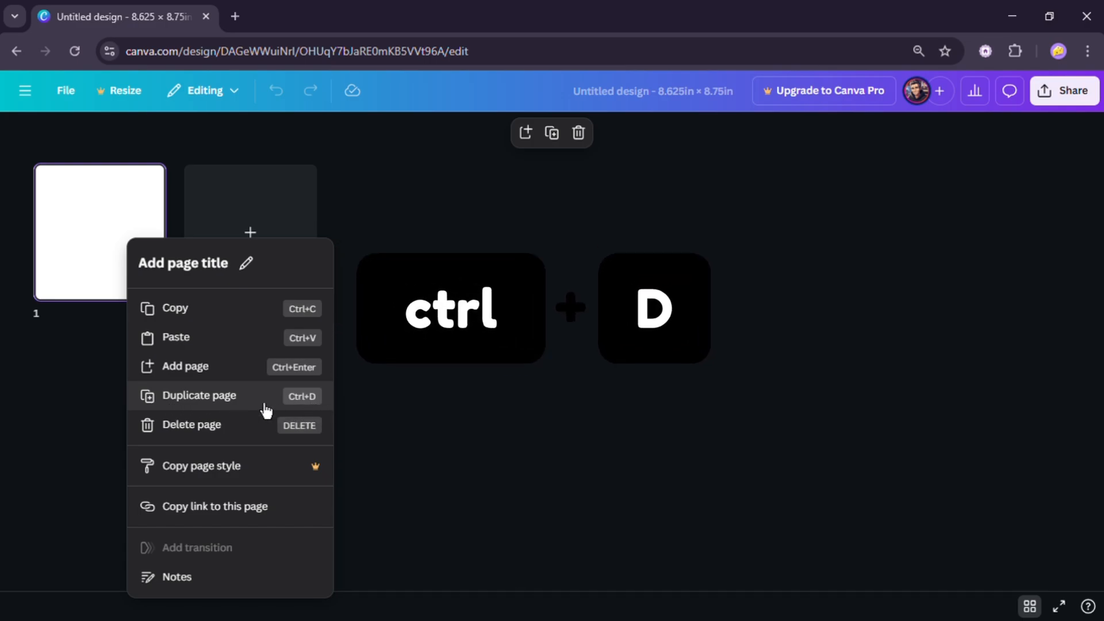
click(254, 364)
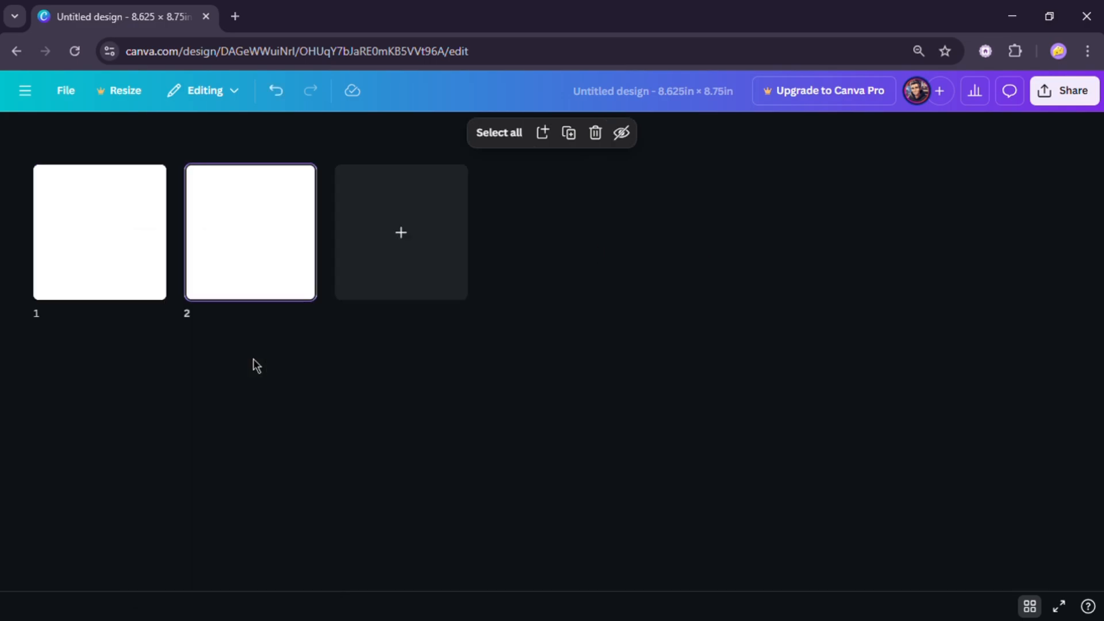
key(ctrl+d)
key(ctrl+d)
key(ctrl+d)
key(ctrl+d)
key(ctrl+d)
key(ctrl+d)
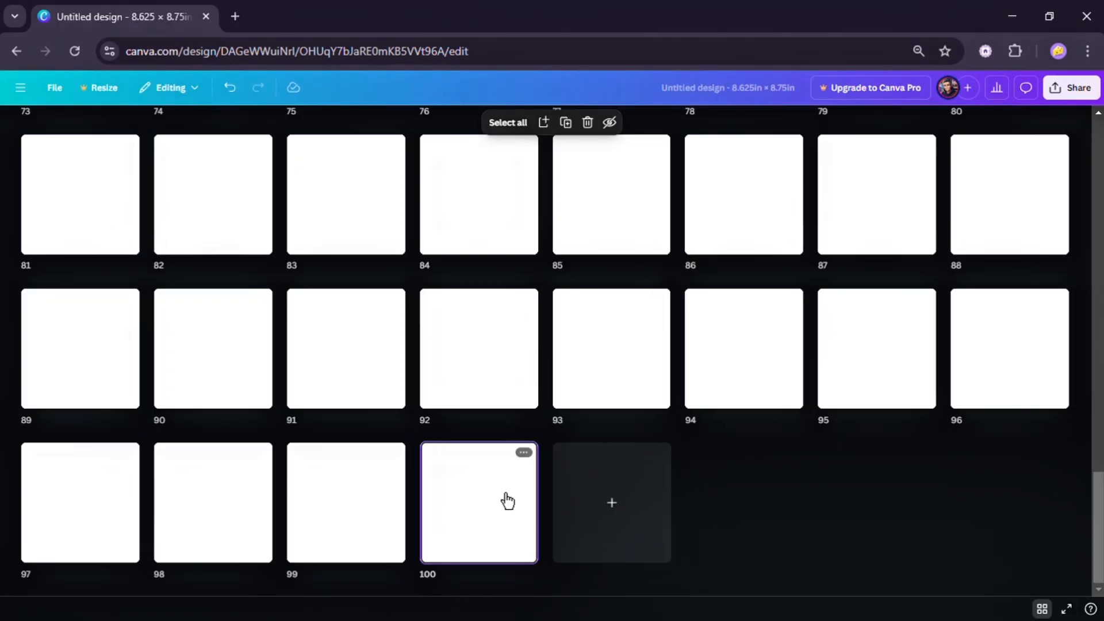
- Add a square shape to the page and resize it to mark the margin area
scroll(634, 503, up, 10)
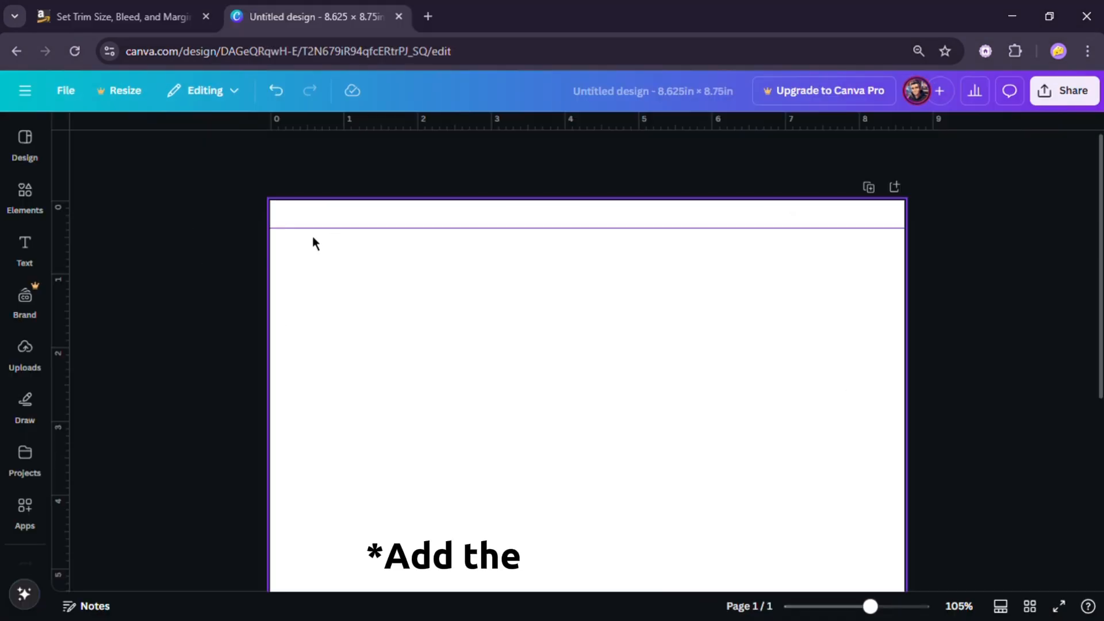
click(25, 195)
click(91, 258)
drag(719, 518, 458, 295)
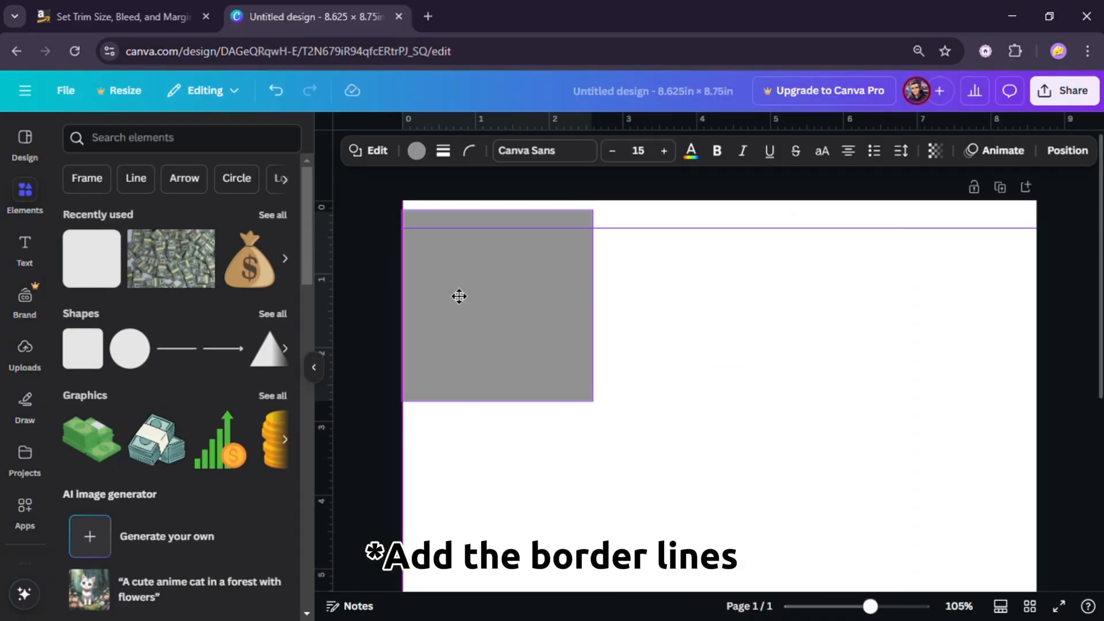
drag(592, 399, 1058, 374)
click(376, 285)
click(417, 215)
click(415, 173)
click(1061, 371)
- Drag guide lines from the rulers to mark the border lines along each page edge
drag(327, 279, 440, 276)
drag(335, 322, 1017, 321)
scroll(1018, 310, down, 2)
click(1017, 243)
drag(1018, 244, 571, 484)
drag(562, 122, 562, 484)
scroll(574, 402, down, 5)
drag(490, 183, 815, 522)
- Search the Canva apps for Magic media and open Magic Media
click(28, 523)
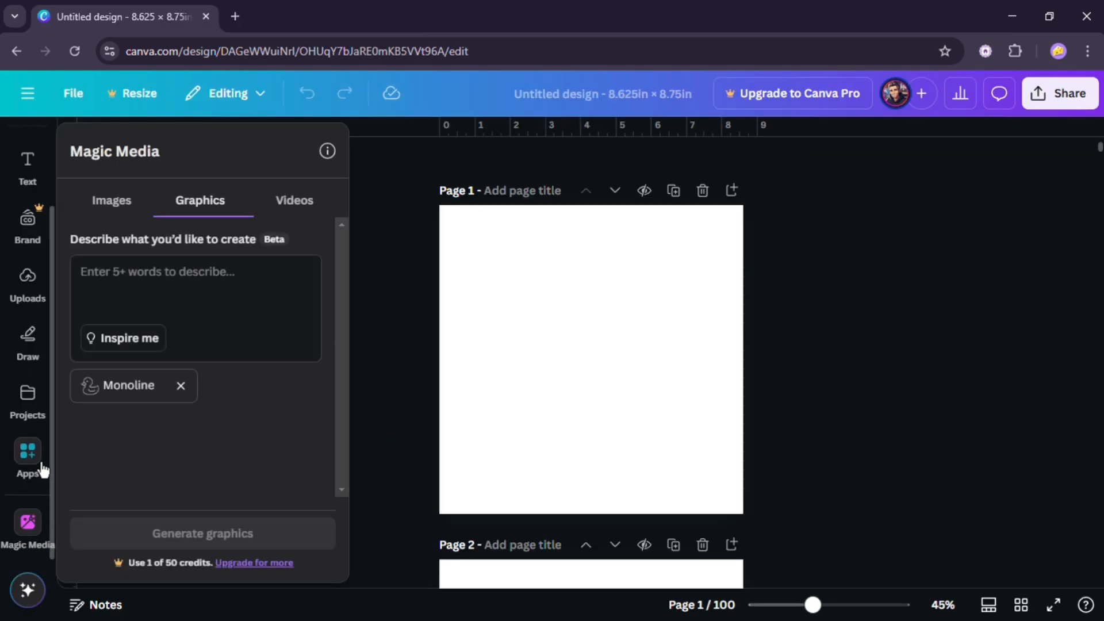
click(39, 472)
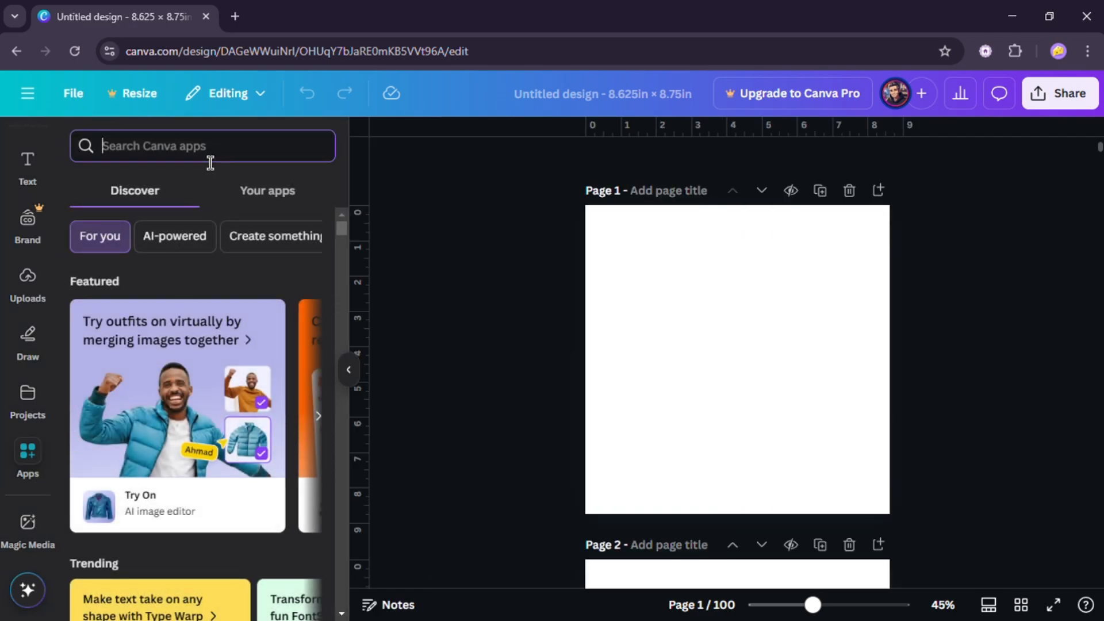
click(210, 163)
text(Magic media)
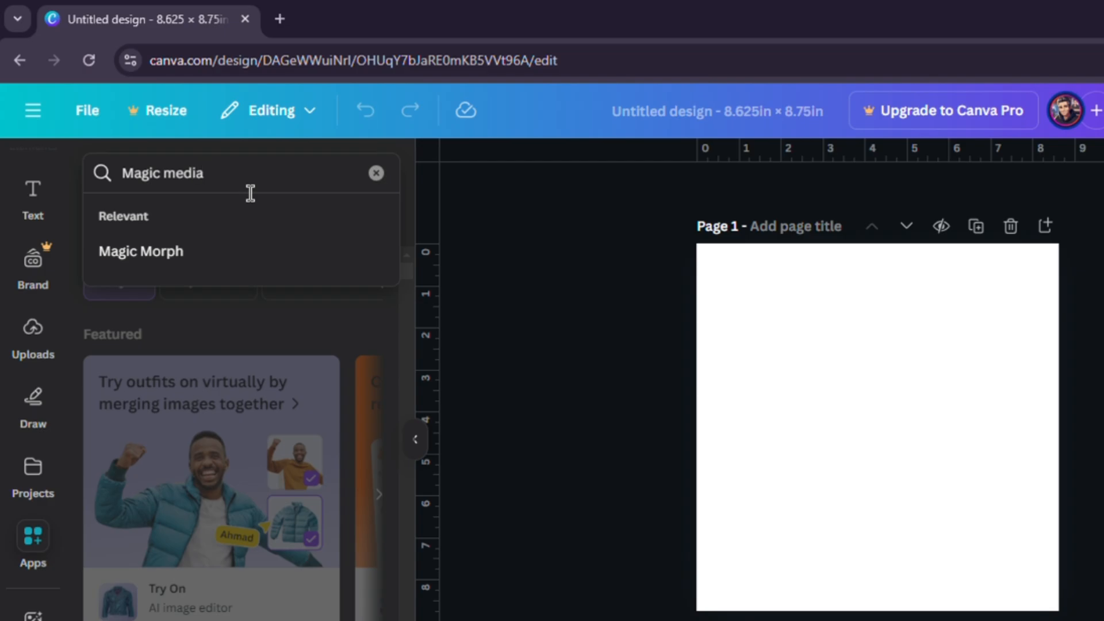
key(Return)
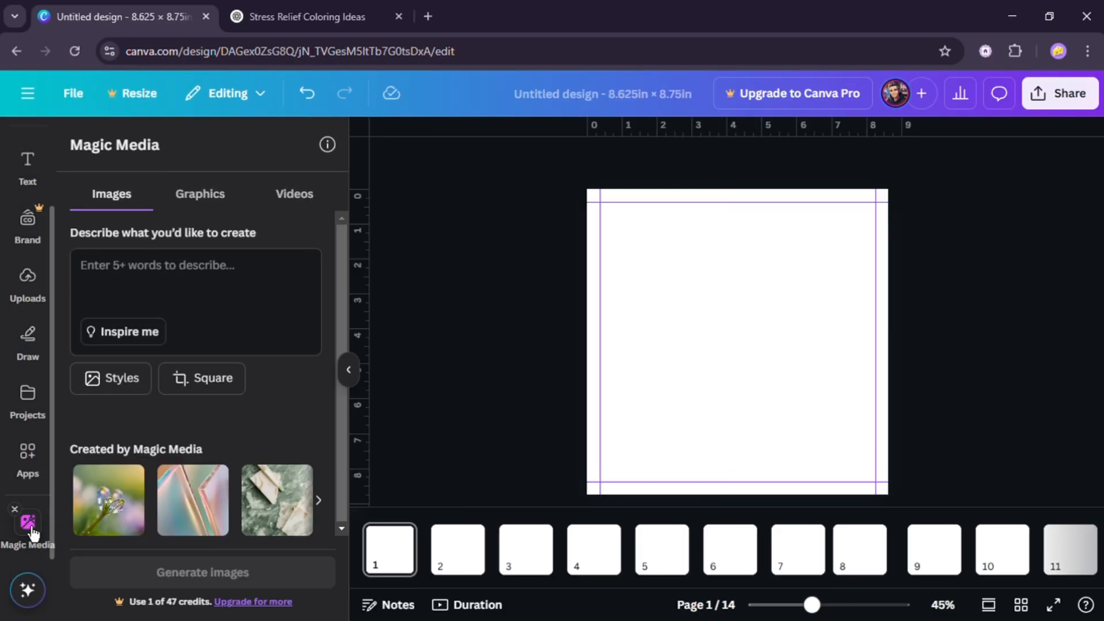
- Choose Graphics with the Monoline style in Magic Media and switch to the ChatGPT conversation
click(202, 196)
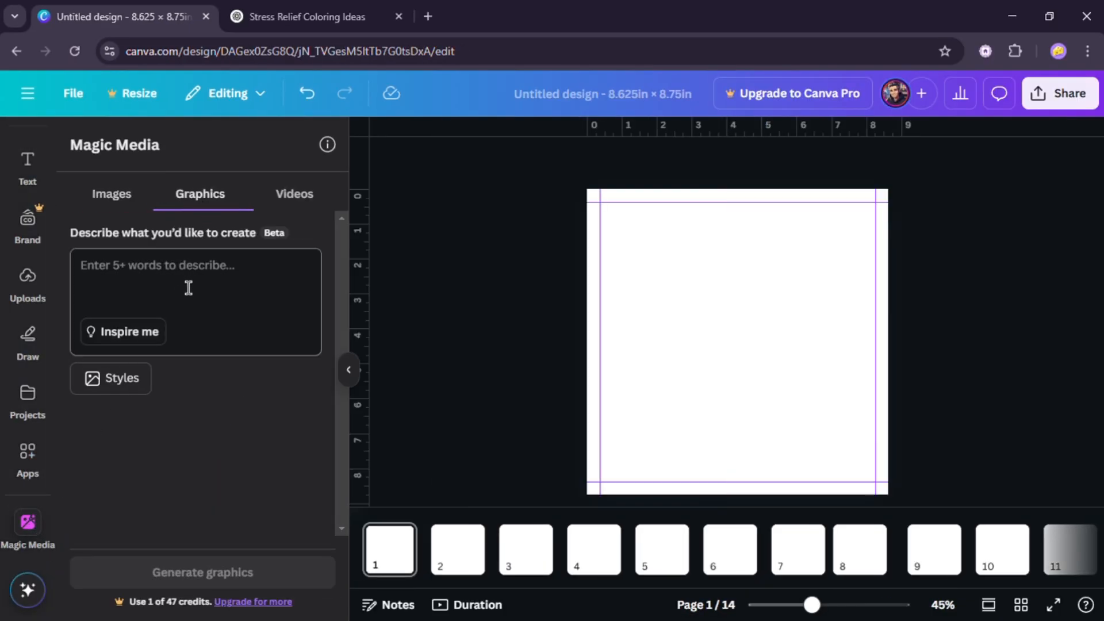
click(139, 388)
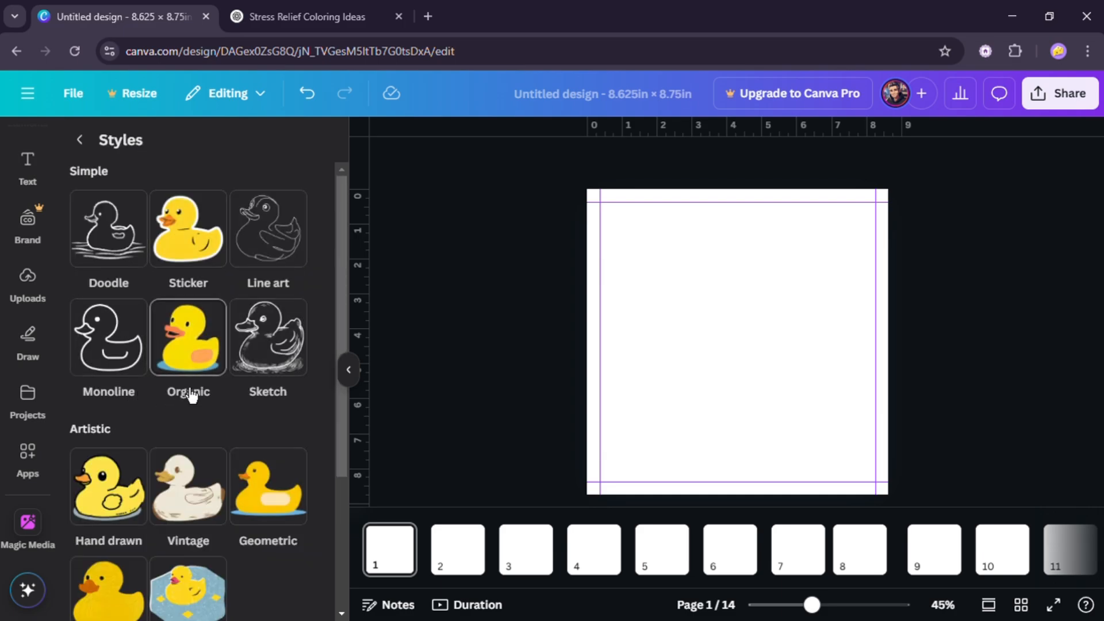
click(112, 364)
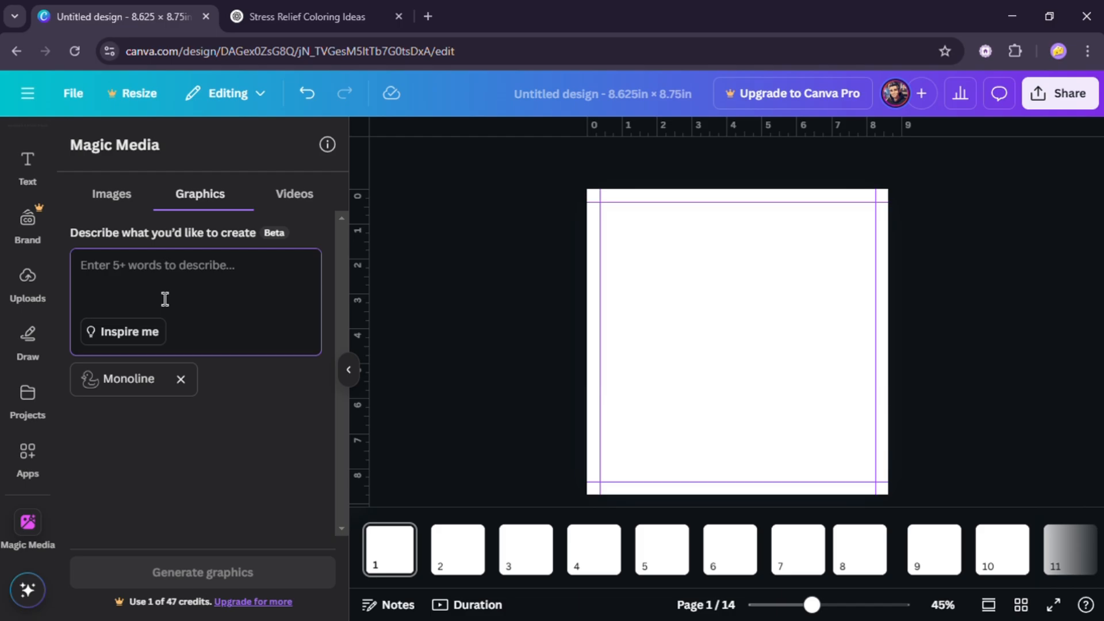
click(303, 15)
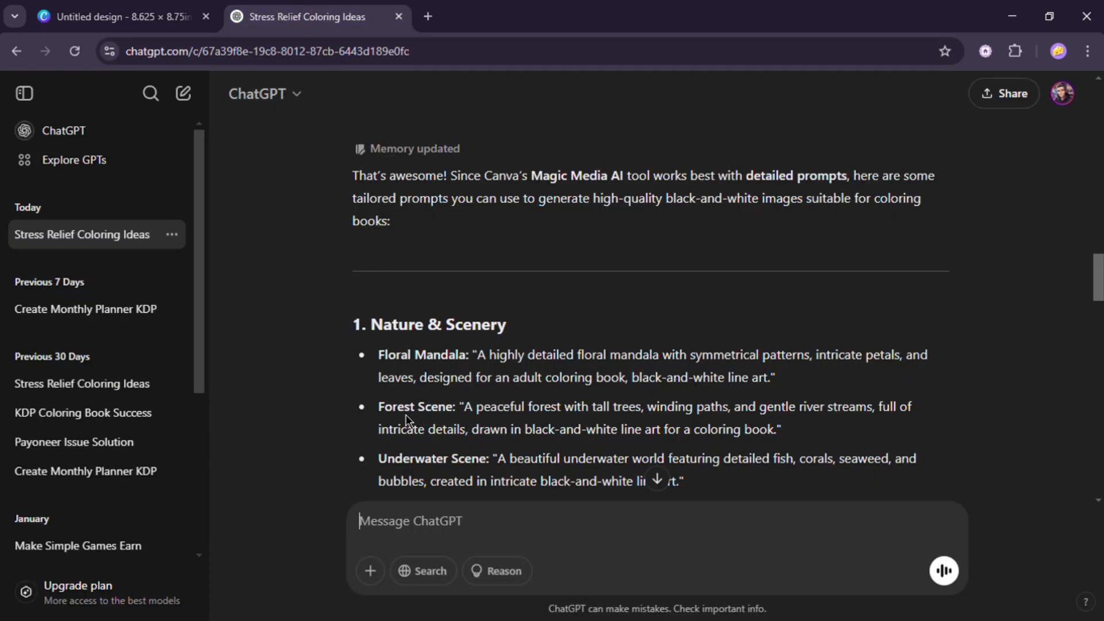
- Copy the Forest Scene prompt from ChatGPT and paste it into the Magic Media description box
drag(465, 408, 782, 444)
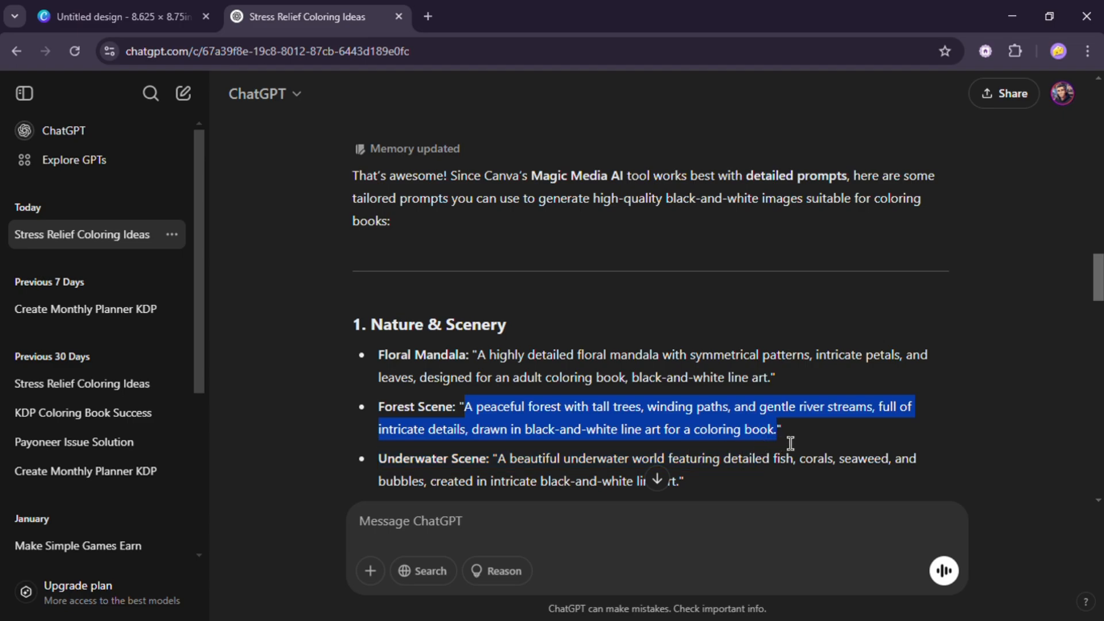
key(ctrl+c)
click(121, 16)
key(ctrl+v)
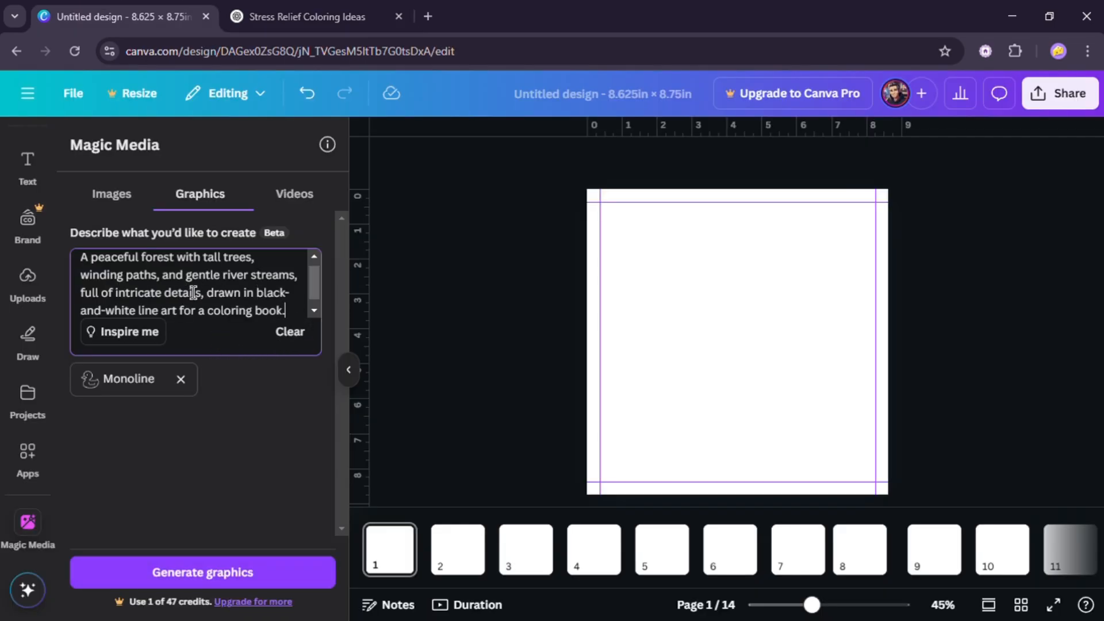
- Generate graphics from the forest prompt and add the circular forest result to page 1
click(202, 573)
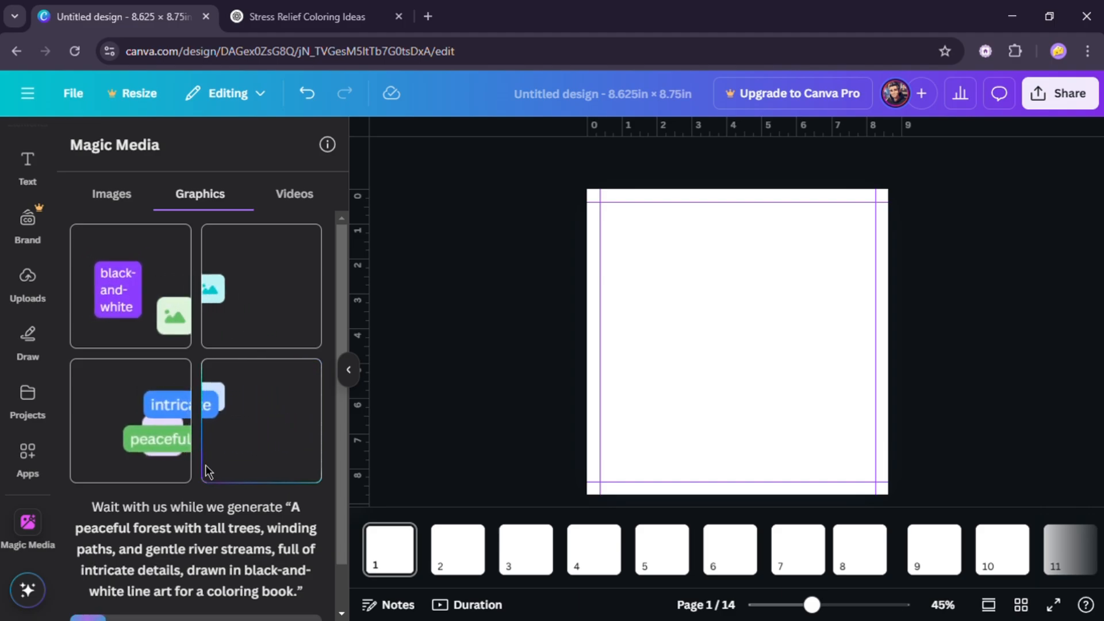
scroll(206, 464, down, 1)
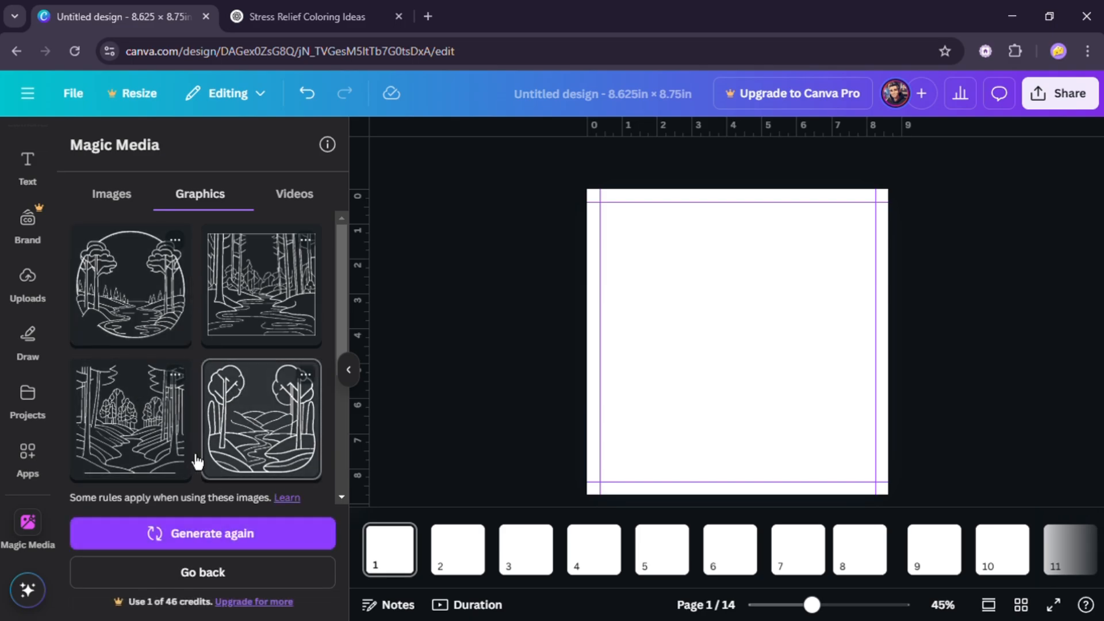
click(264, 329)
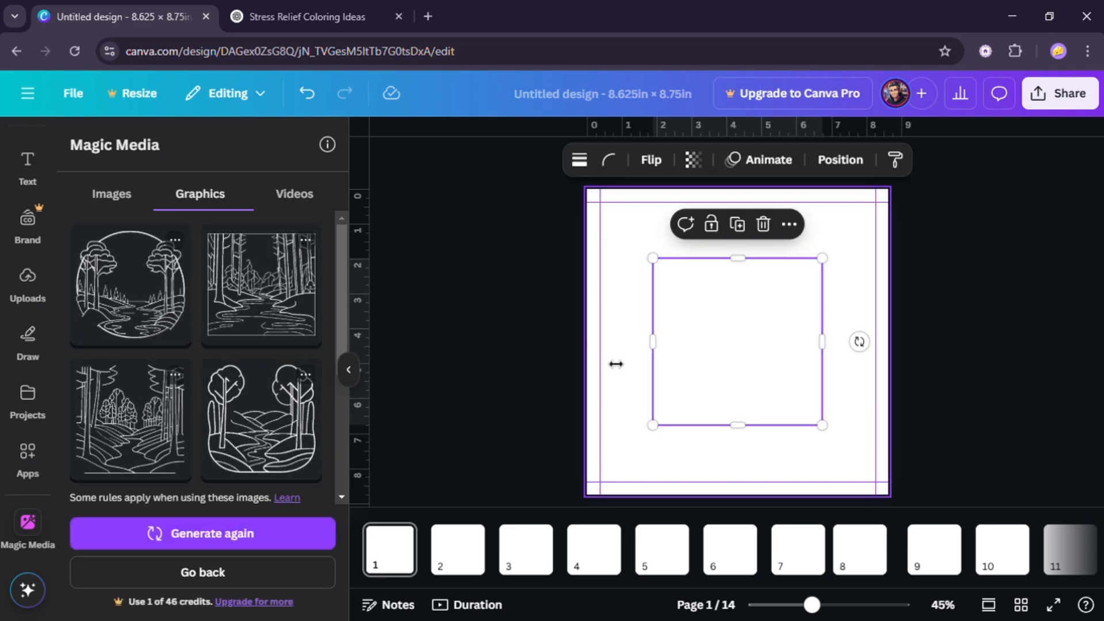
- Move and enlarge the forest graphic so it fills the area inside the margin guides
drag(750, 368, 697, 312)
drag(774, 377, 875, 492)
drag(821, 414, 819, 401)
click(955, 377)
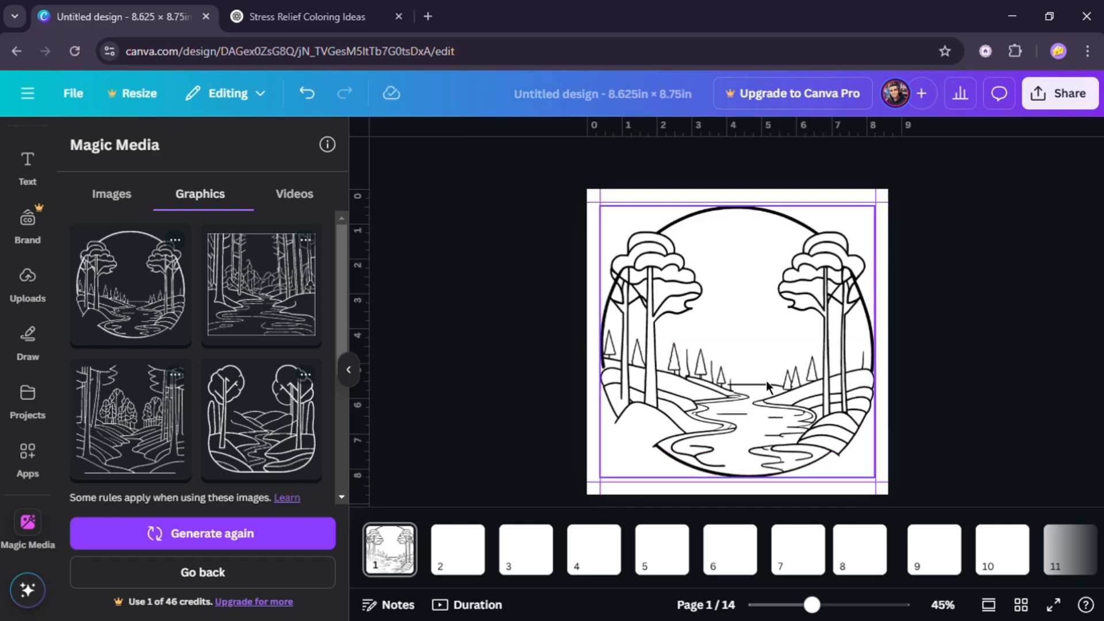
click(457, 564)
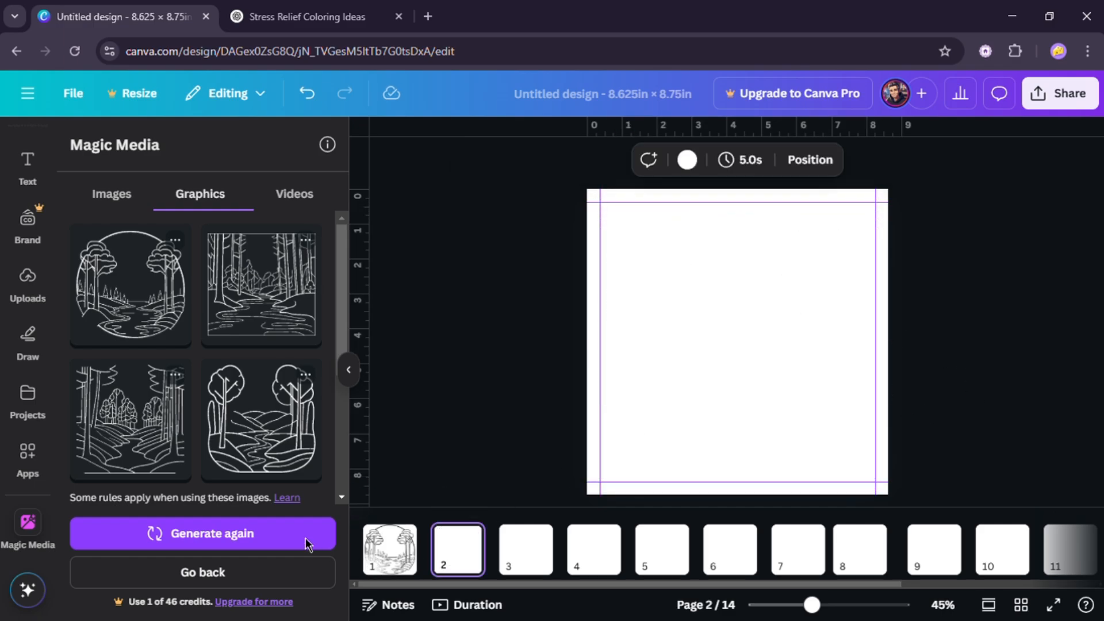
click(286, 441)
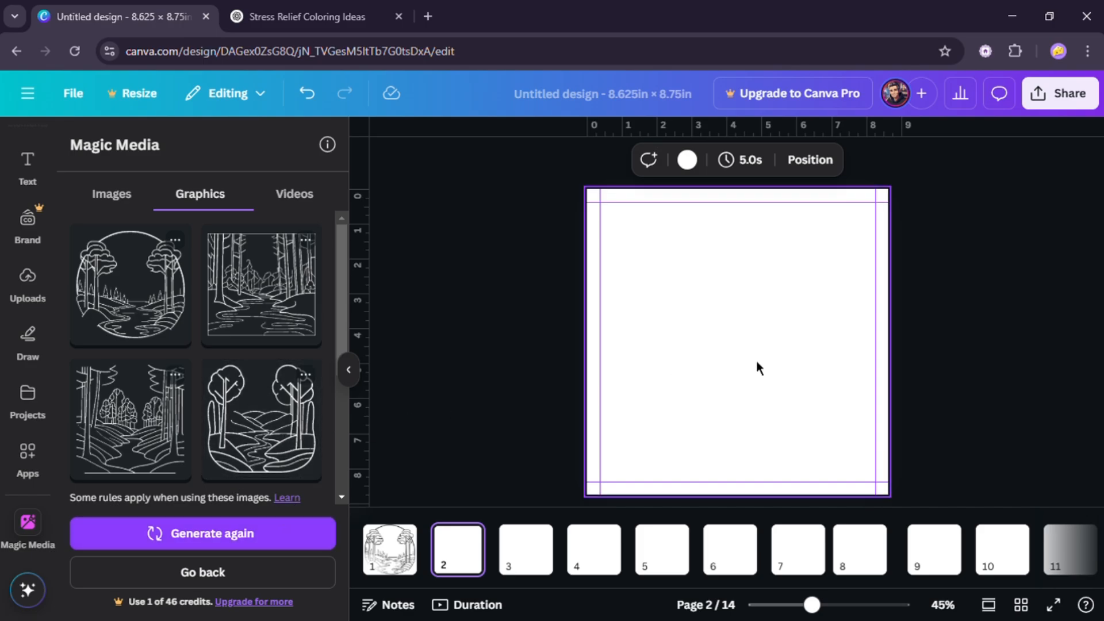
click(763, 223)
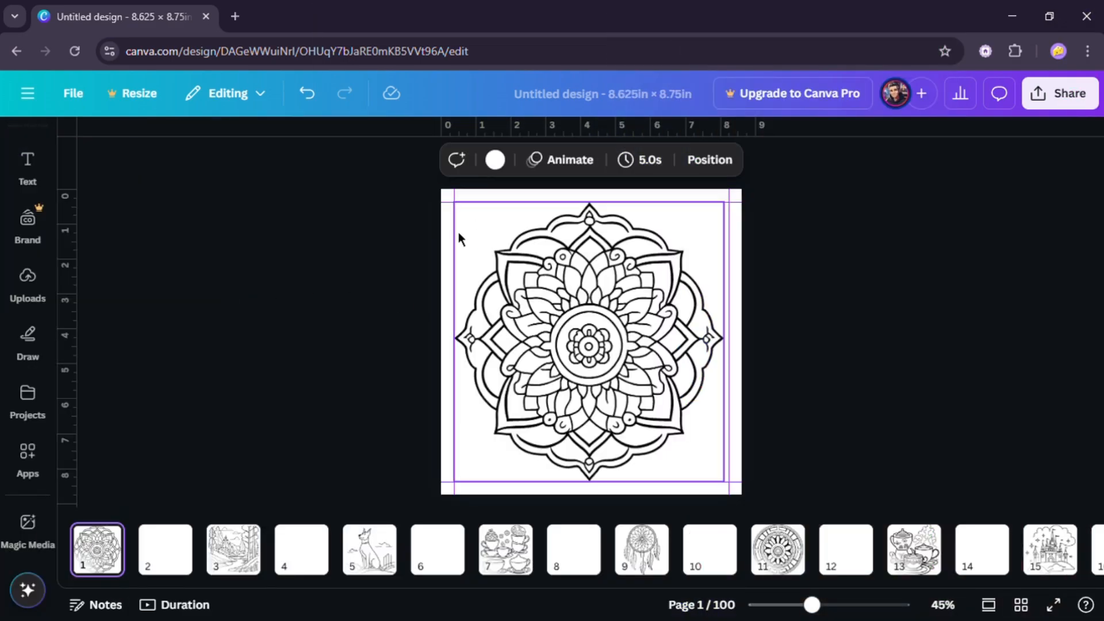
- Switch to grid view and scroll through all 100 pages of the coloring book design
click(1021, 605)
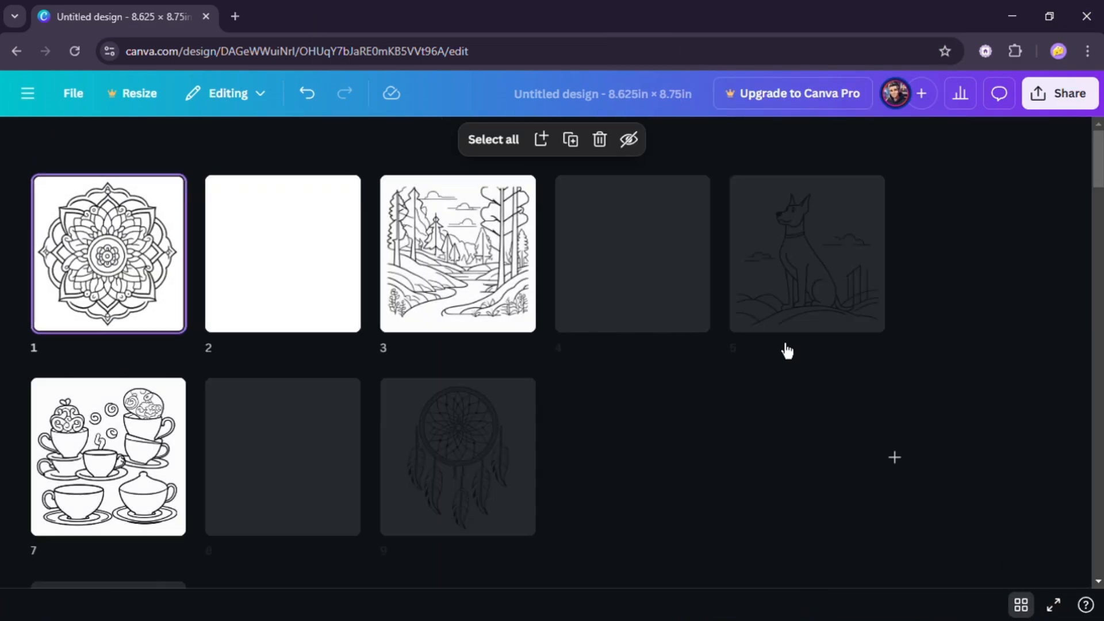
scroll(850, 374, down, 8)
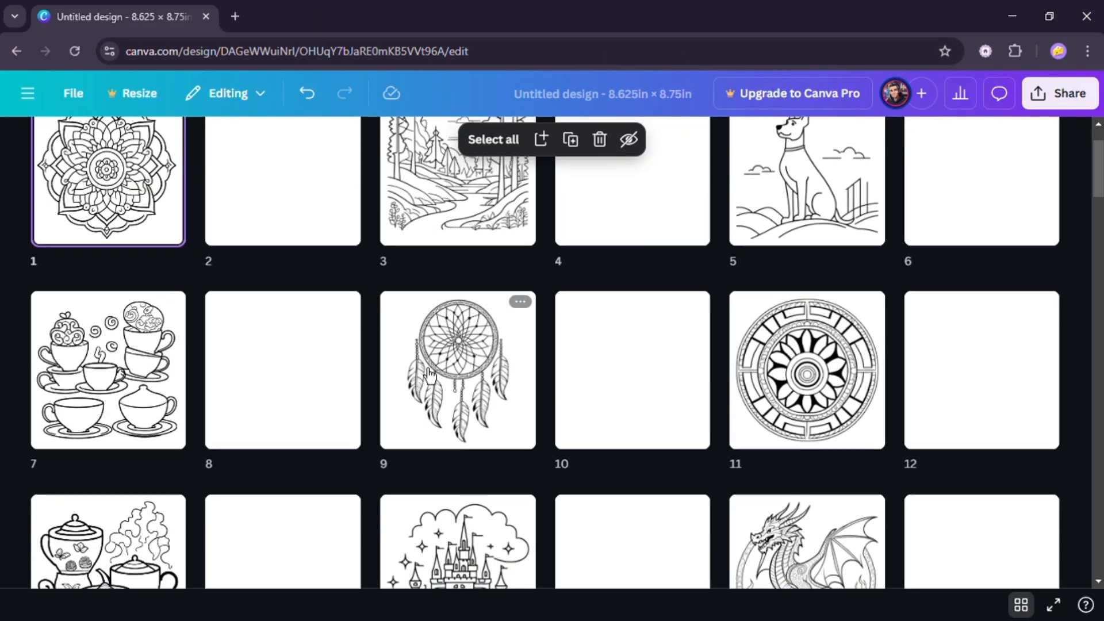
scroll(585, 402, down, 10)
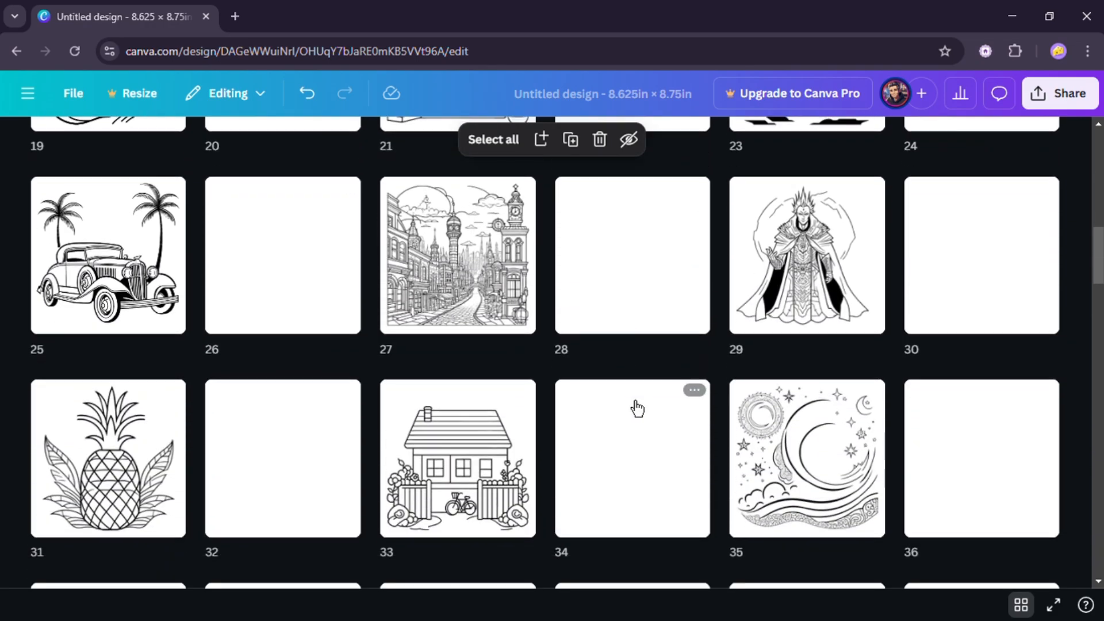
scroll(617, 411, down, 15)
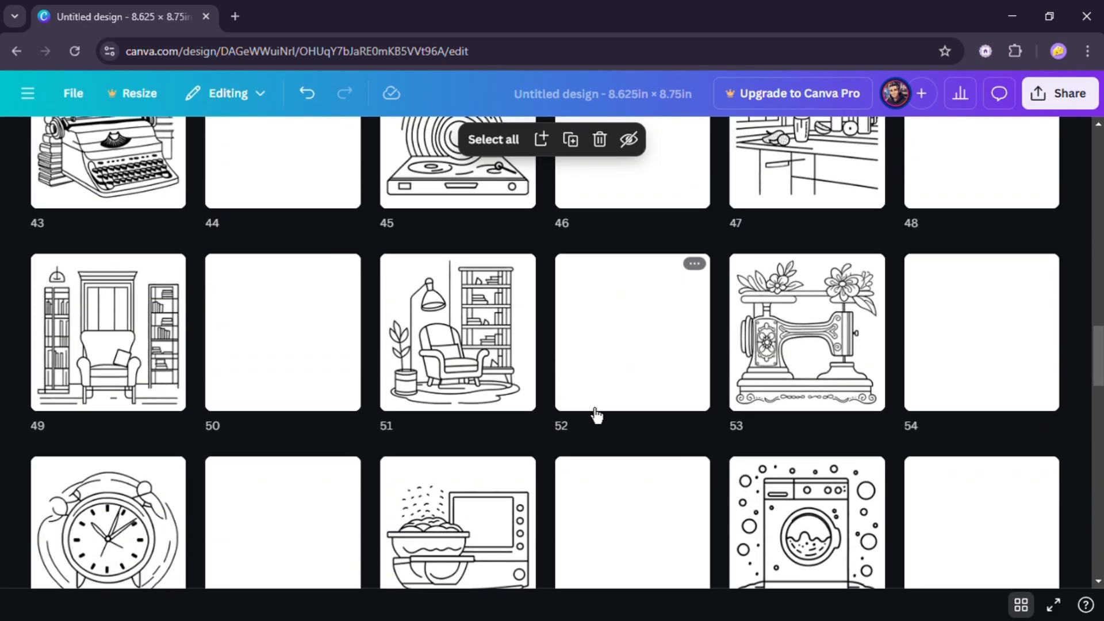
scroll(598, 424, down, 12)
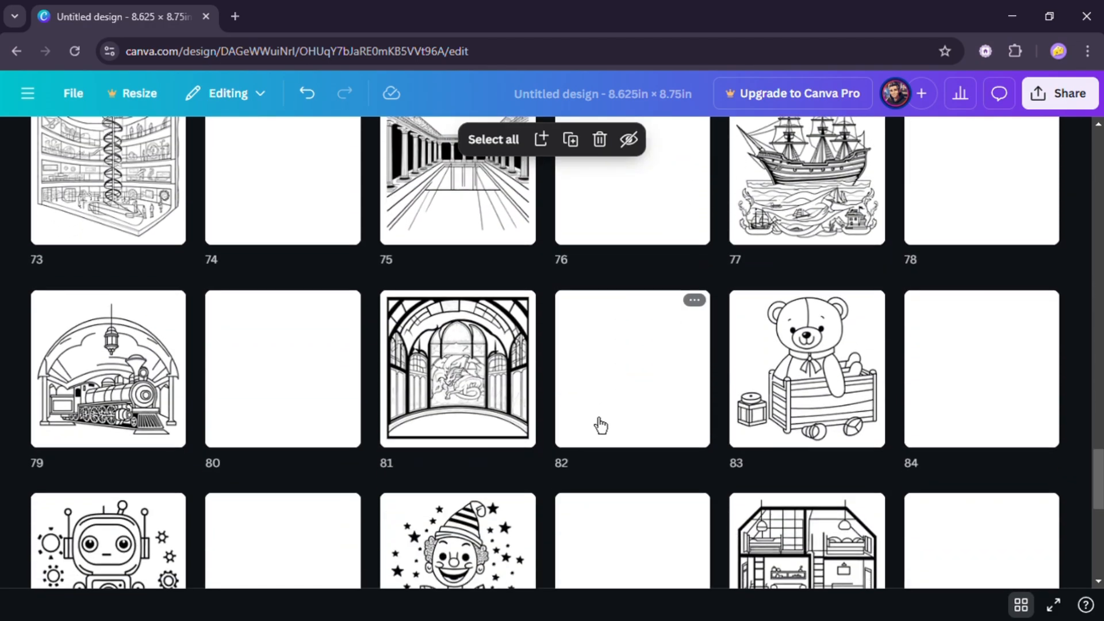
scroll(618, 434, down, 3)
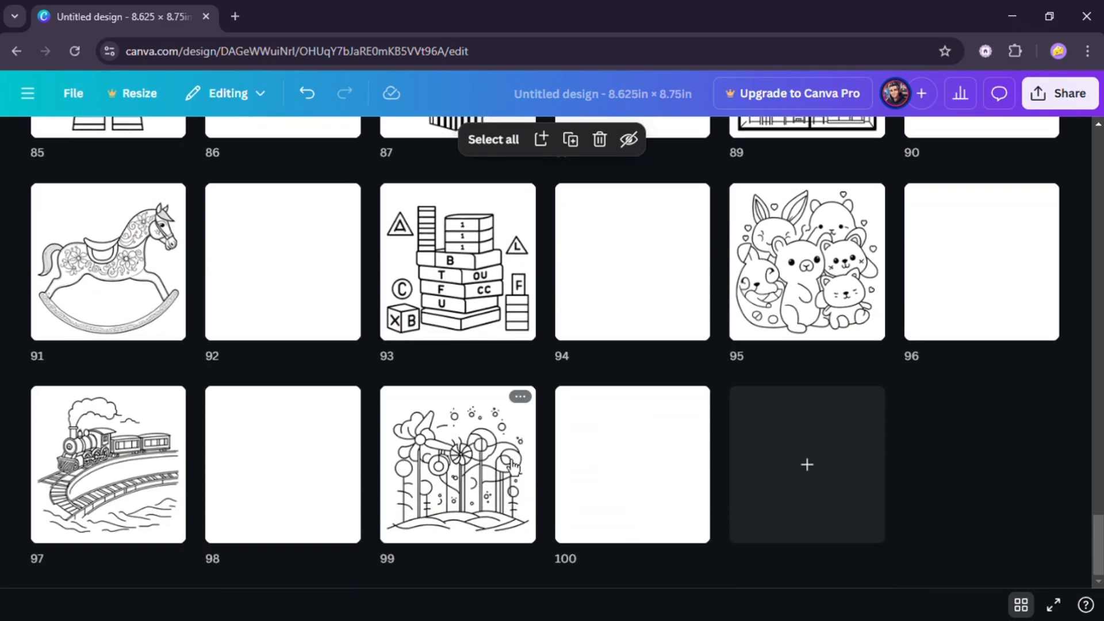
scroll(572, 473, up, 20)
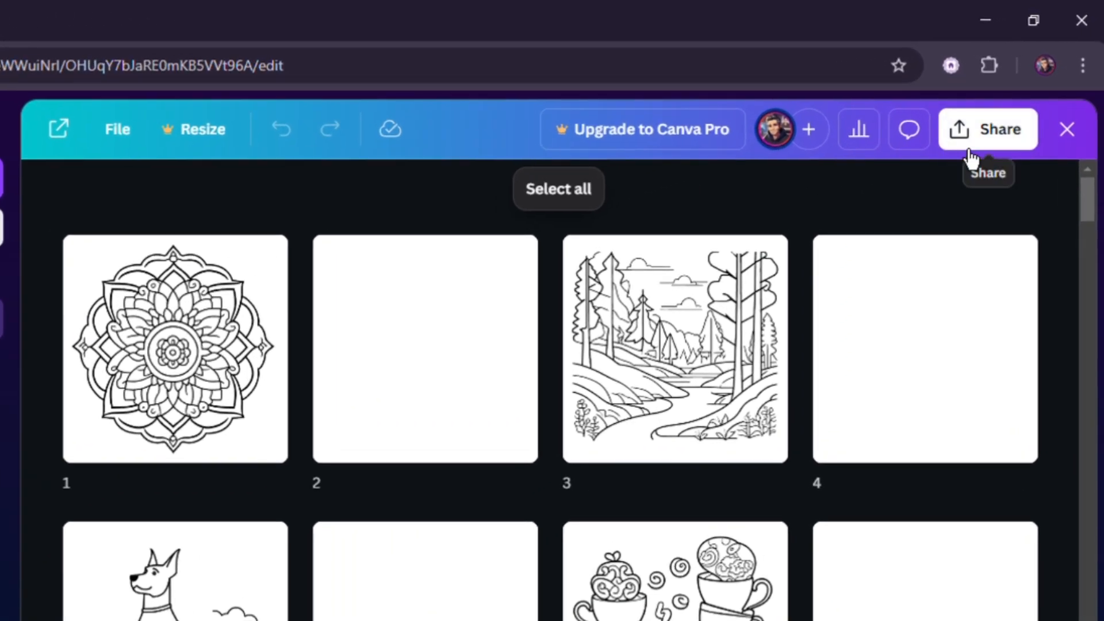
- Download all pages of the design as a PDF Print file
click(990, 109)
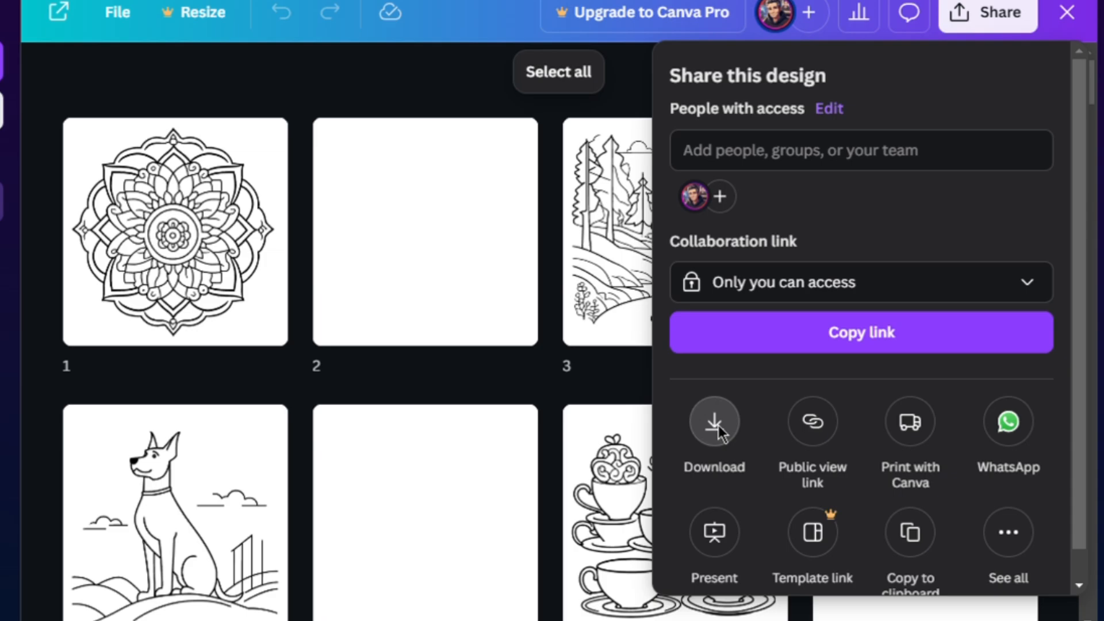
click(717, 433)
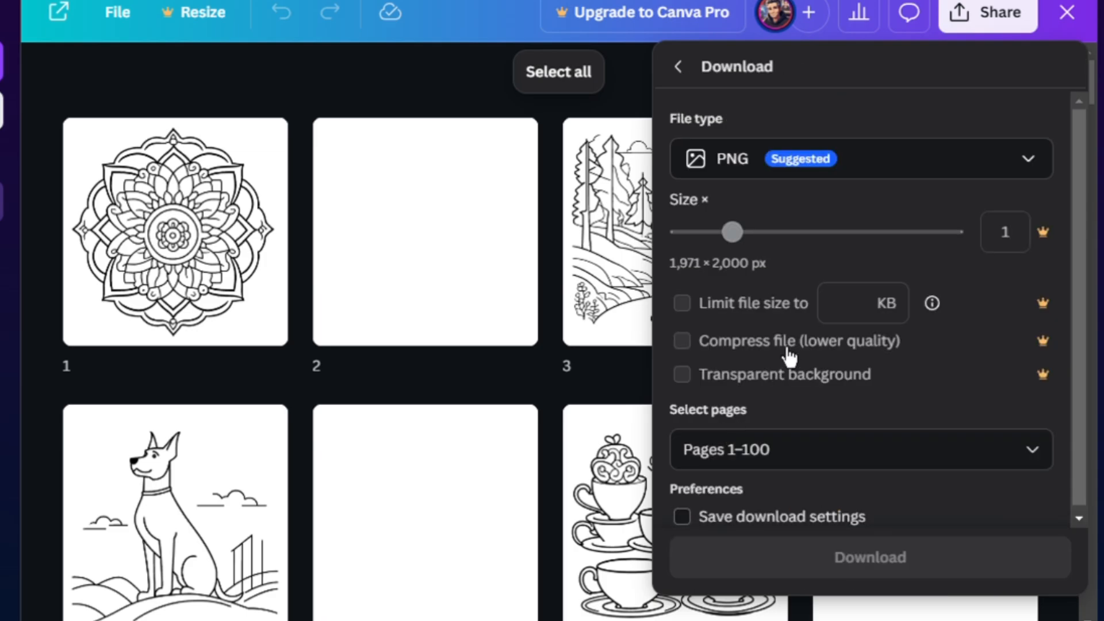
click(776, 172)
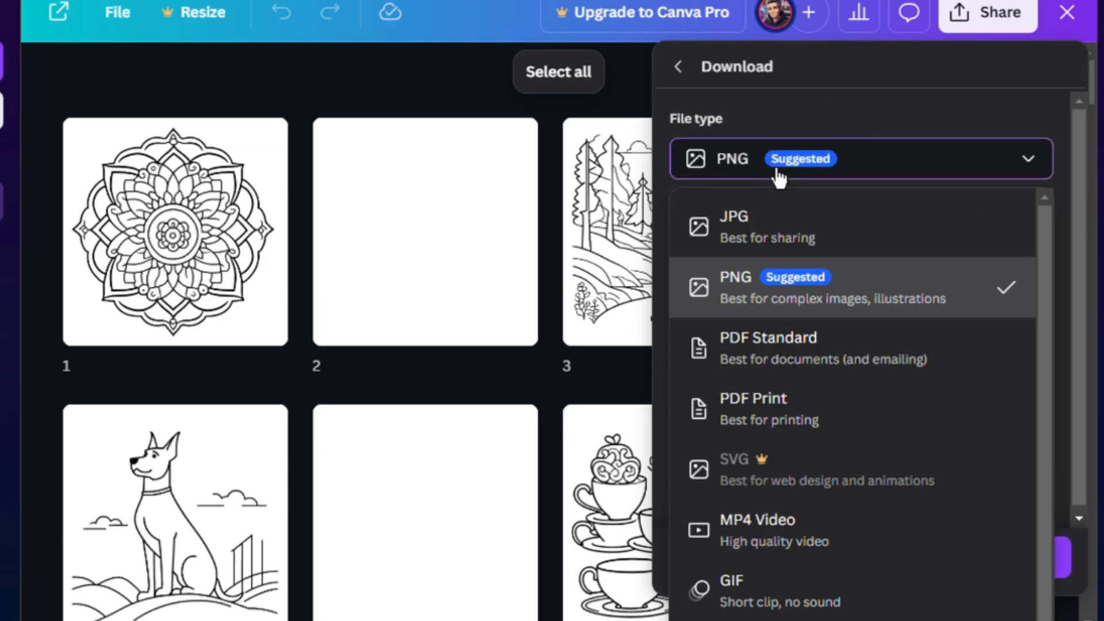
click(784, 417)
click(817, 539)
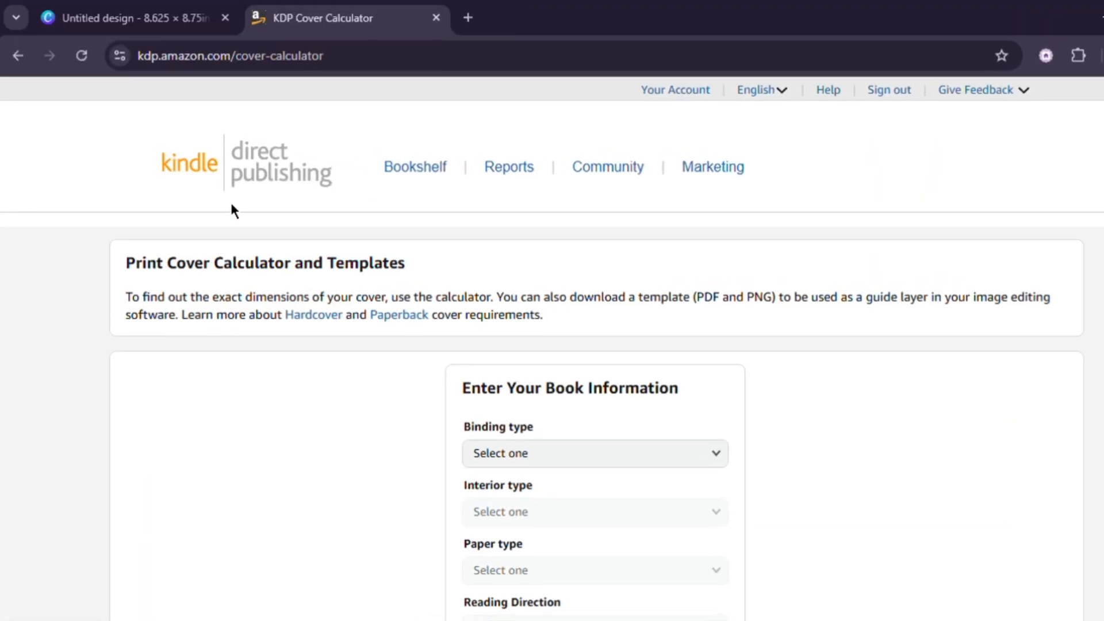
- In the KDP cover calculator, choose Paperback binding, Black & white interior and White paper
scroll(305, 386, down, 3)
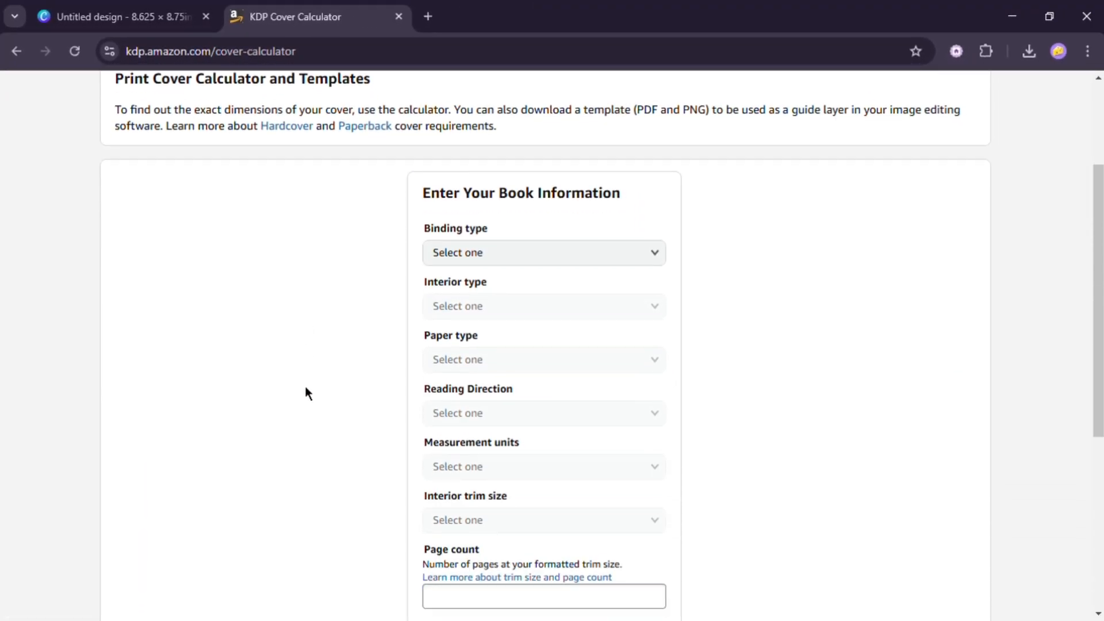
click(475, 259)
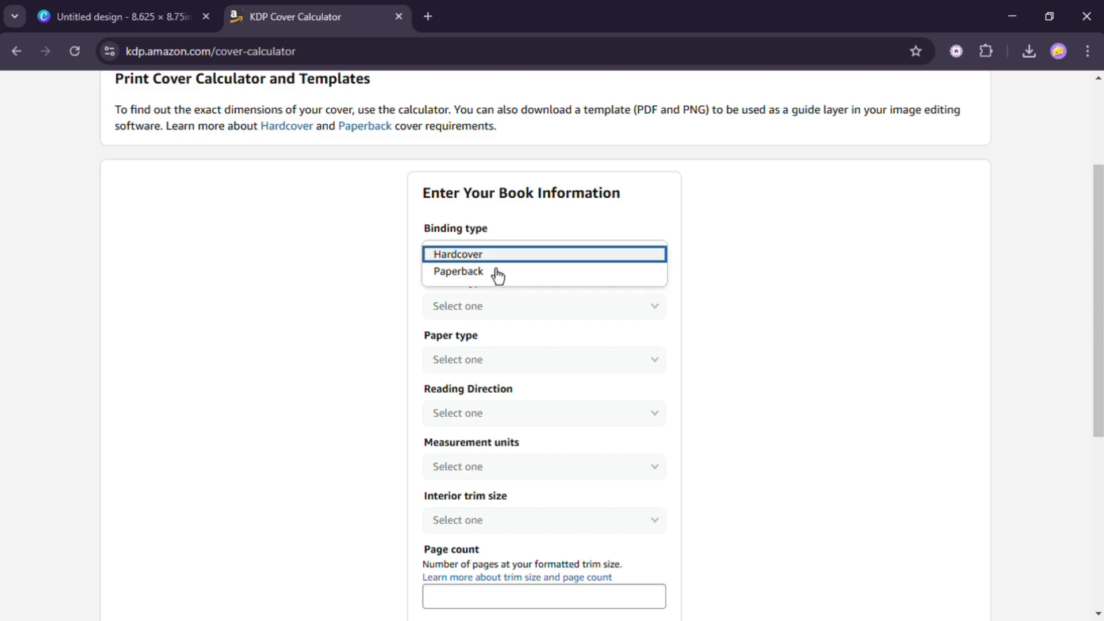
click(498, 273)
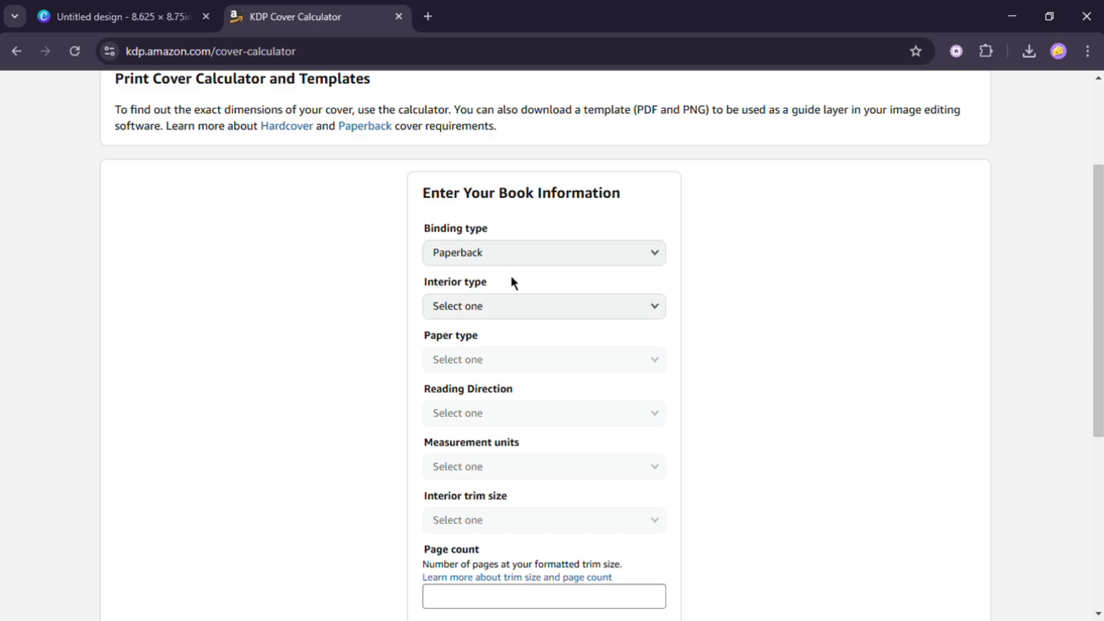
click(522, 319)
click(532, 309)
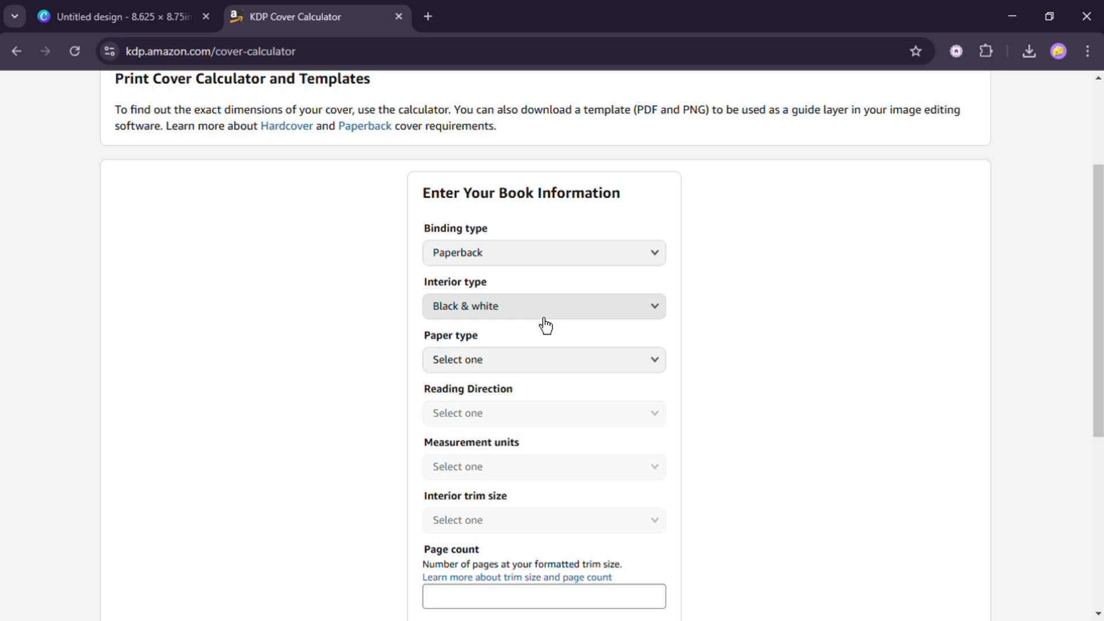
click(545, 368)
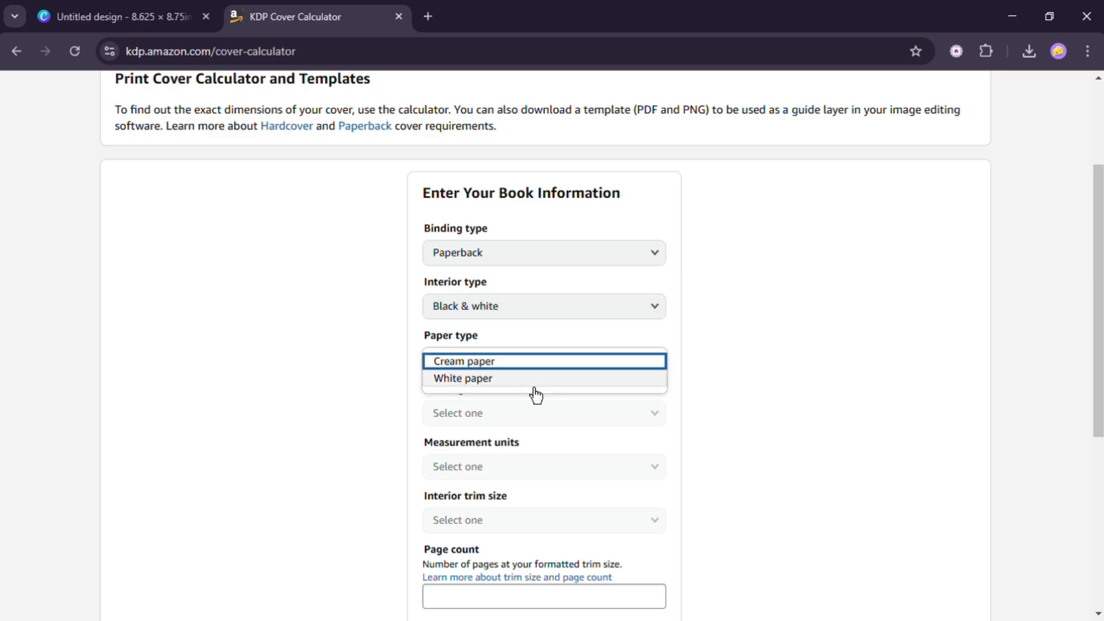
click(540, 383)
- Set reading direction to Left to Right, units to Inches and trim size to 8.5 x 8.5 in
scroll(529, 319, down, 3)
click(544, 262)
click(545, 268)
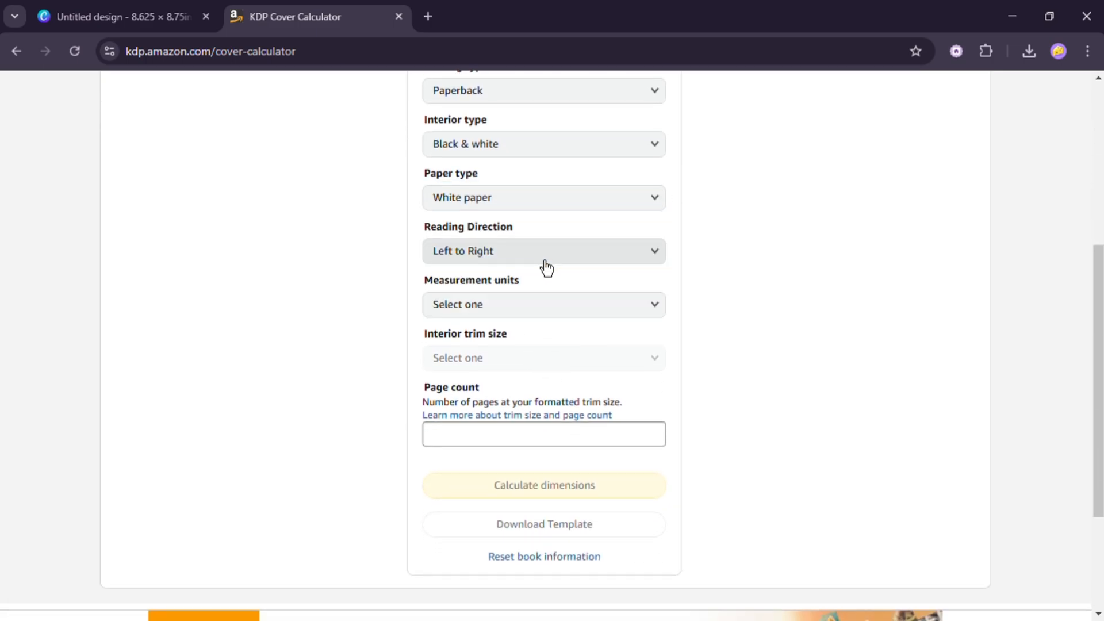
click(544, 314)
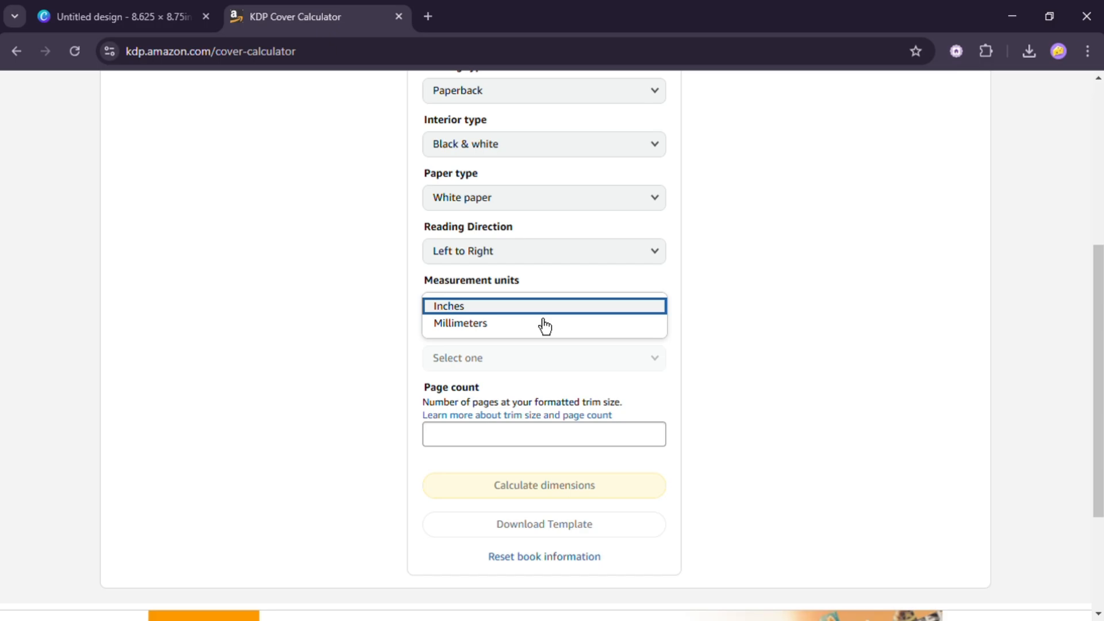
click(544, 309)
click(542, 368)
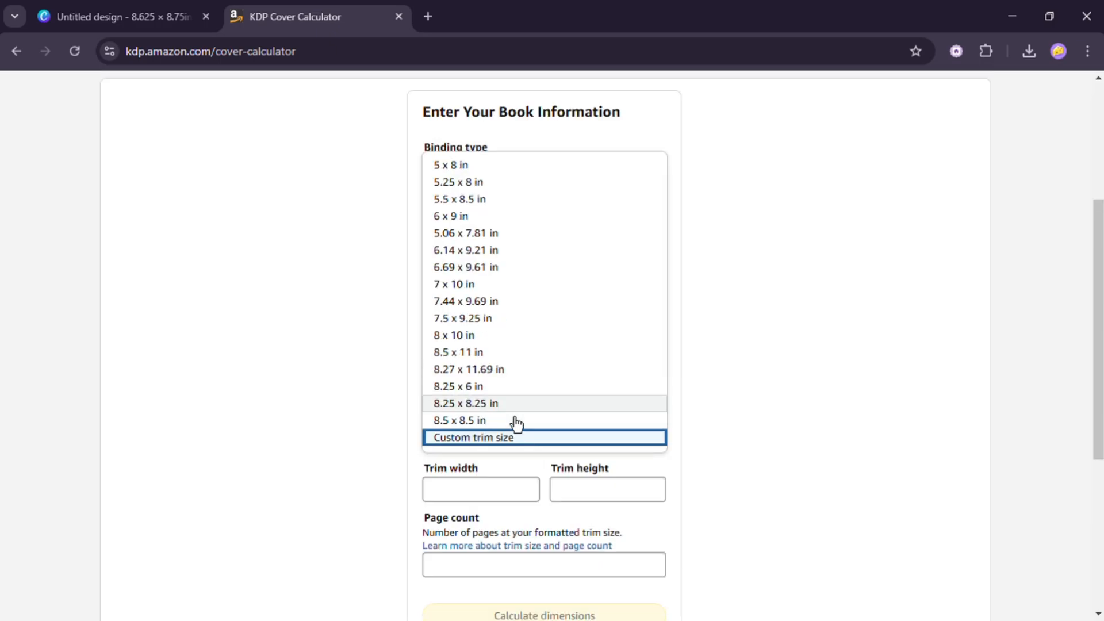
click(515, 422)
- Enter a page count of 100 and calculate the cover dimensions
scroll(517, 448, down, 2)
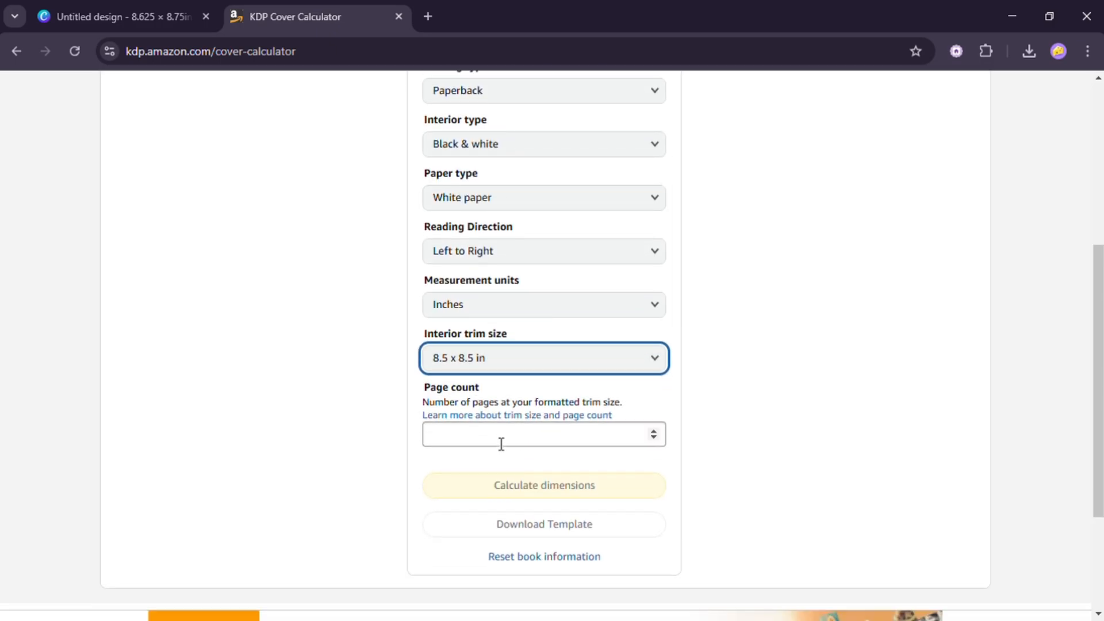
click(501, 443)
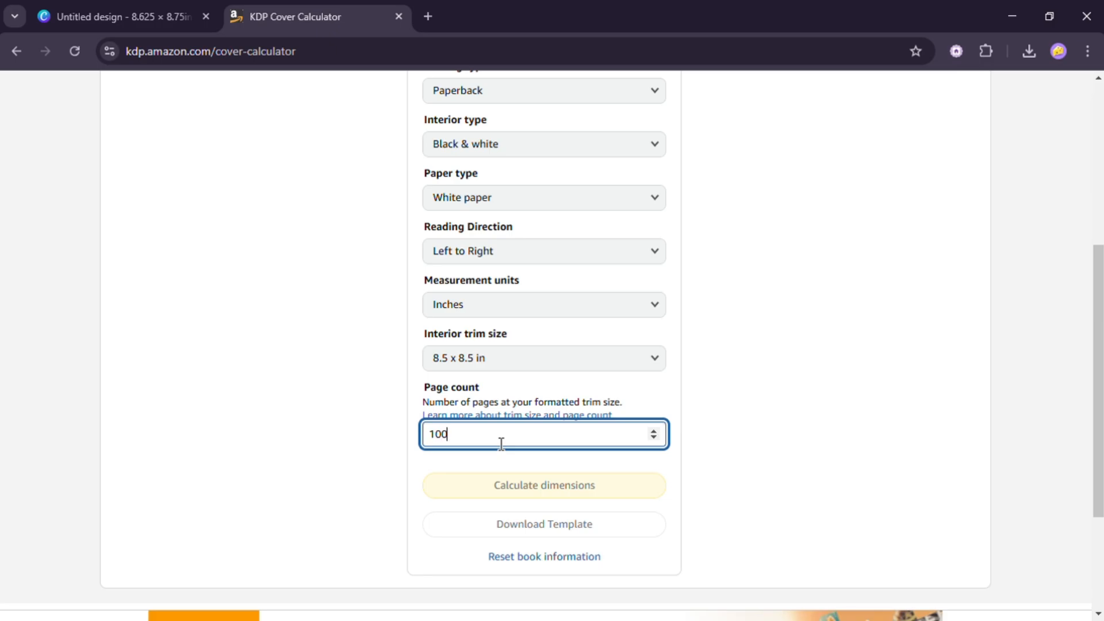
text(100)
click(560, 487)
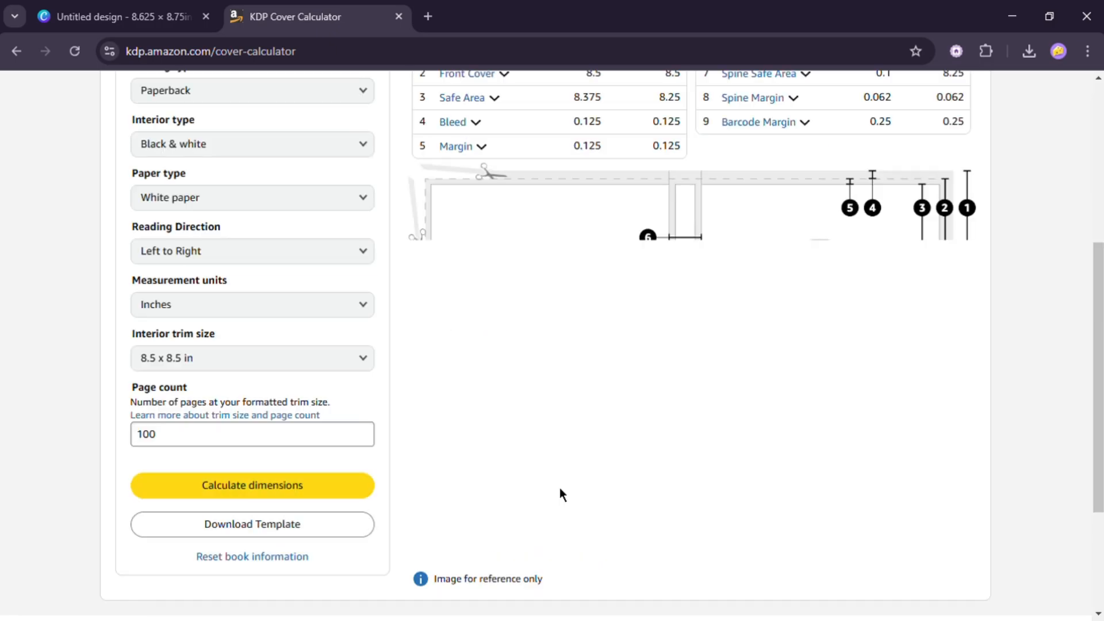
- Download the paperback cover template and open it to review its layout
scroll(651, 414, down, 4)
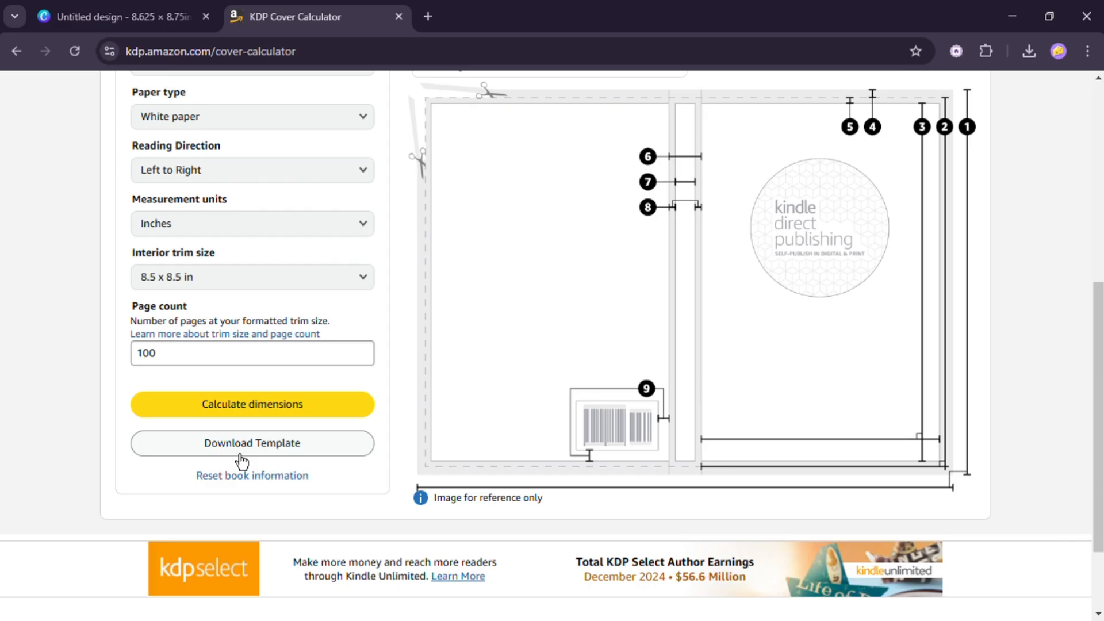
click(242, 457)
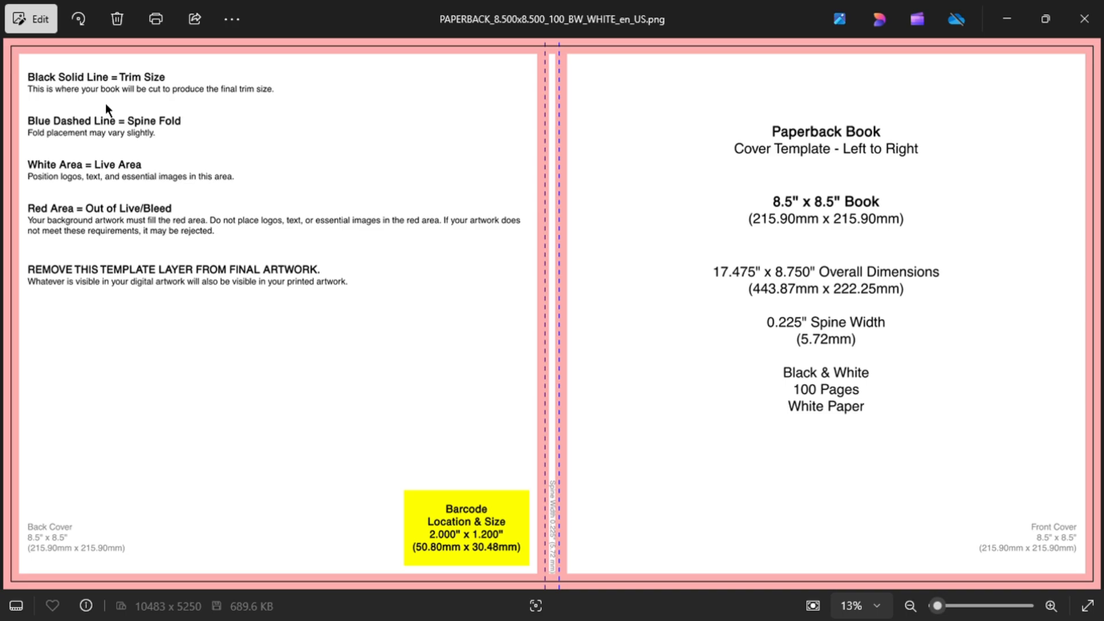
scroll(707, 295, up, 1)
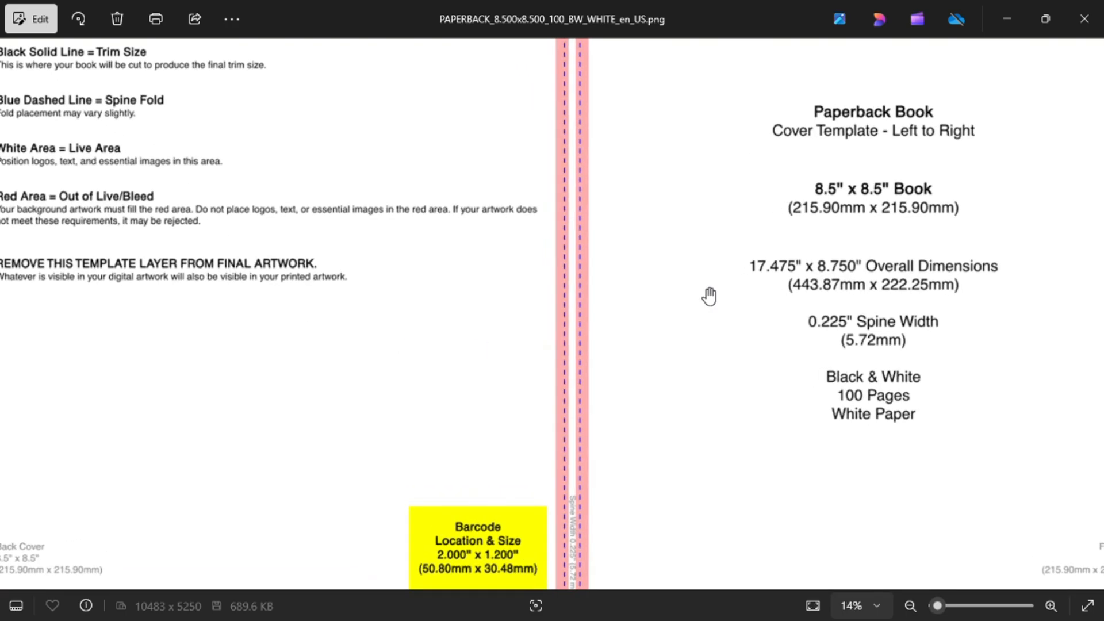
scroll(779, 253, down, 1)
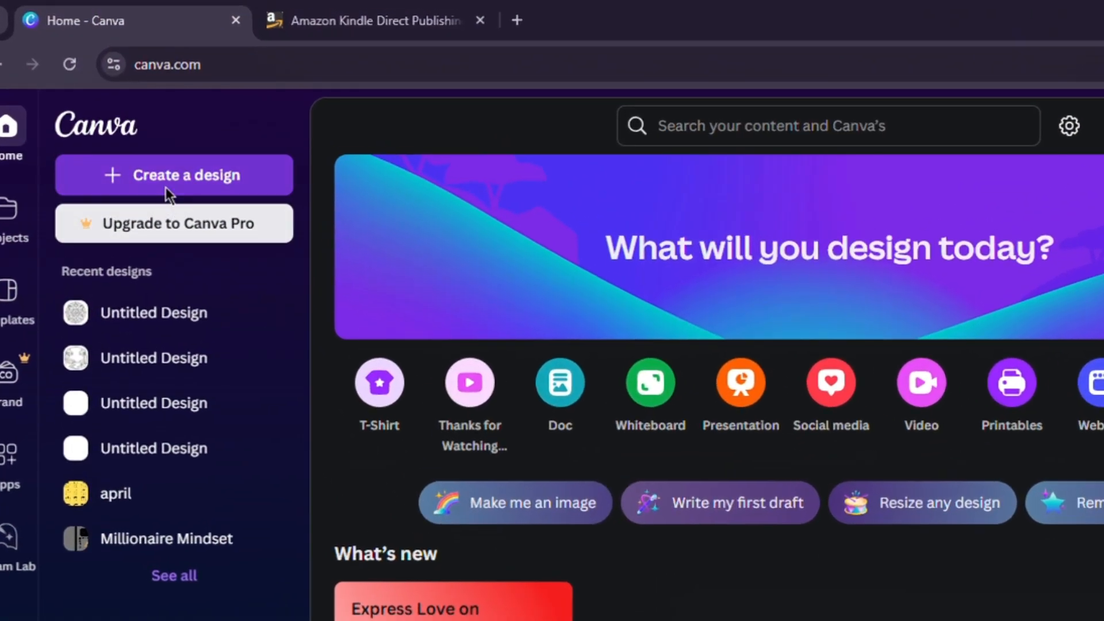
- Create a new custom-size design of 17.475 x 8.75 inches for the cover
click(166, 187)
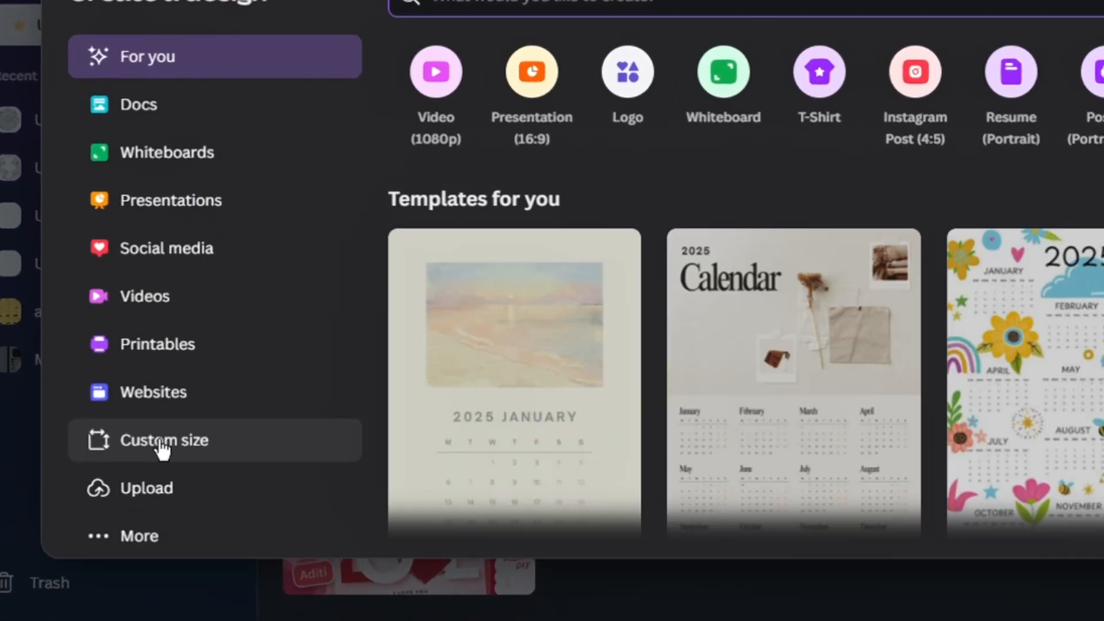
click(163, 449)
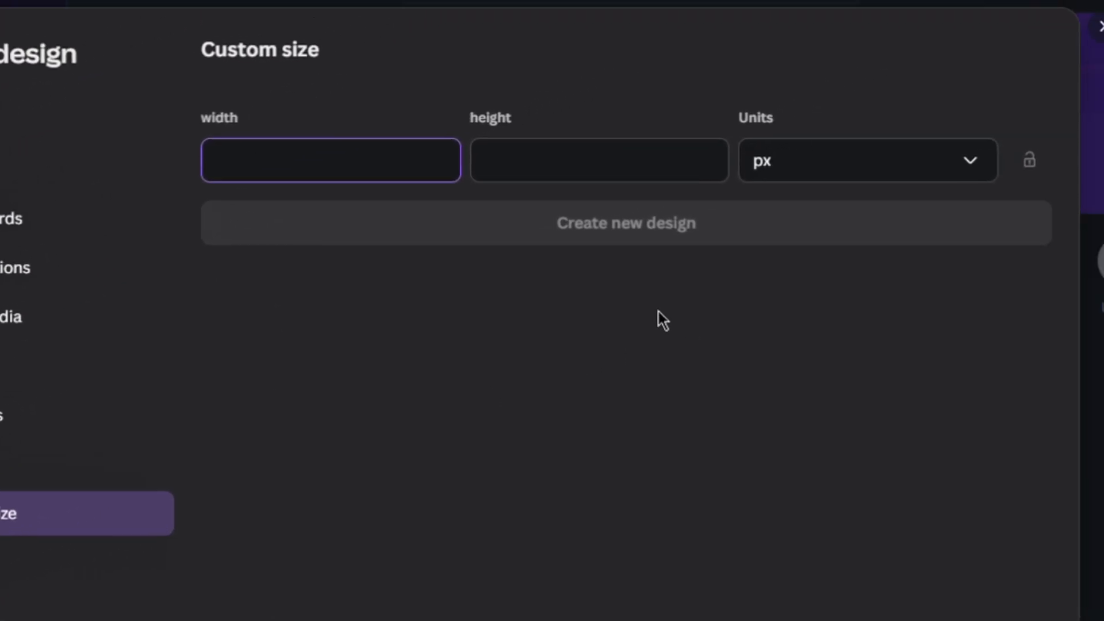
click(943, 115)
click(689, 320)
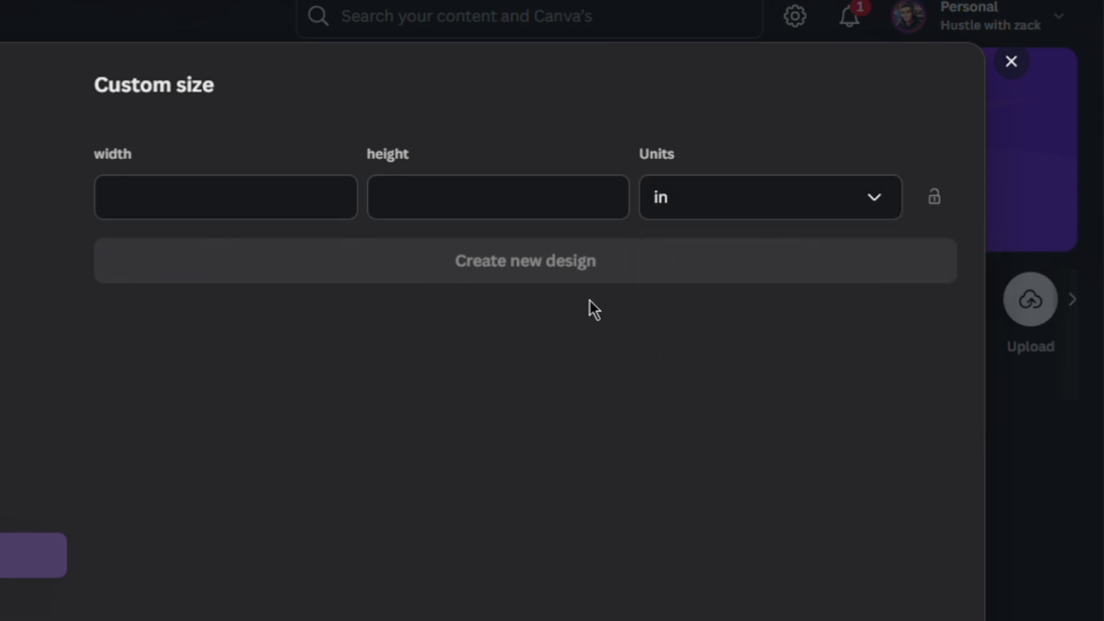
click(235, 222)
text(17.)
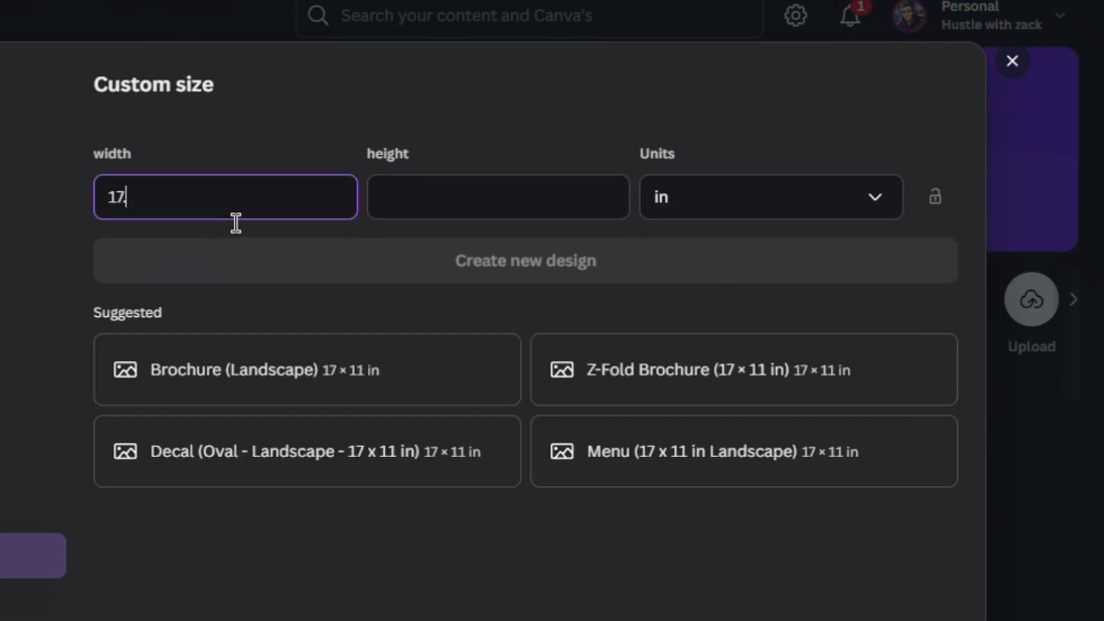
text(475)
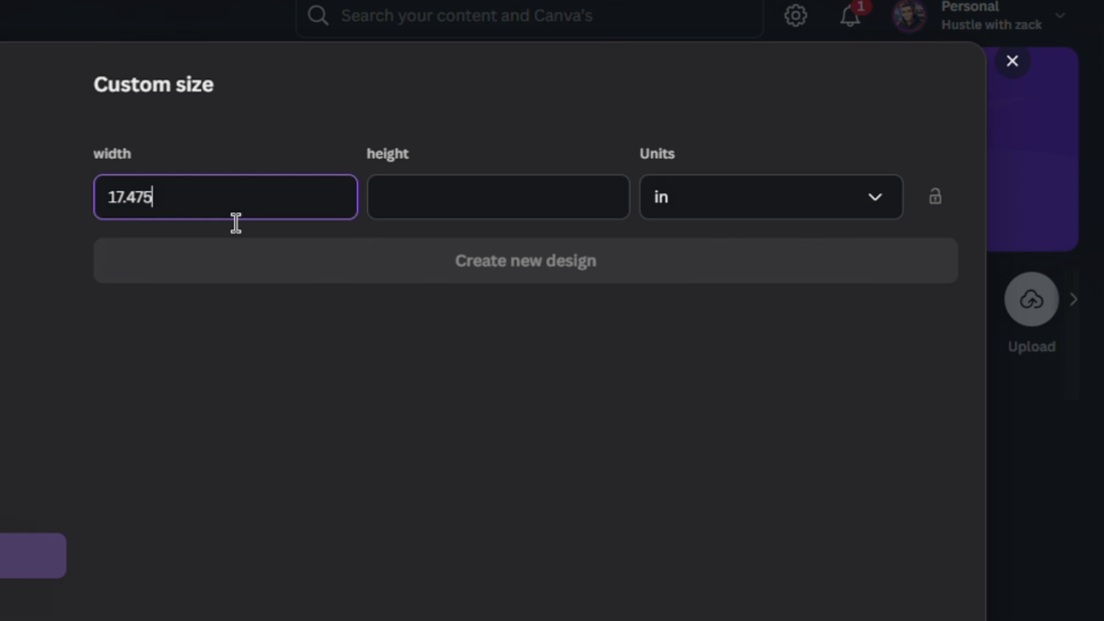
click(475, 206)
text(8.75)
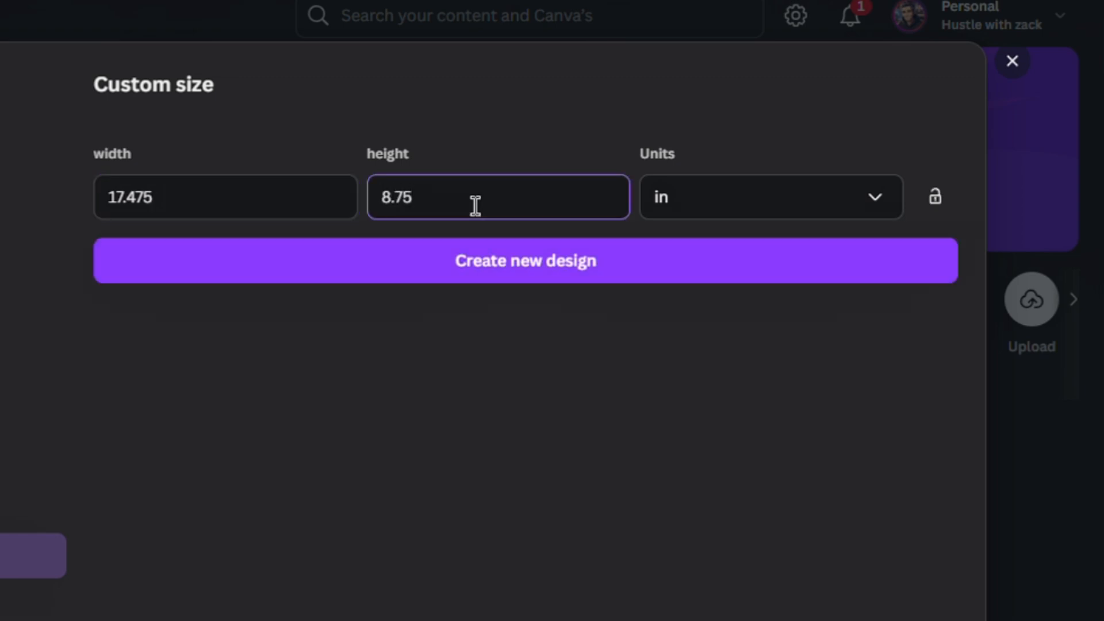
click(526, 266)
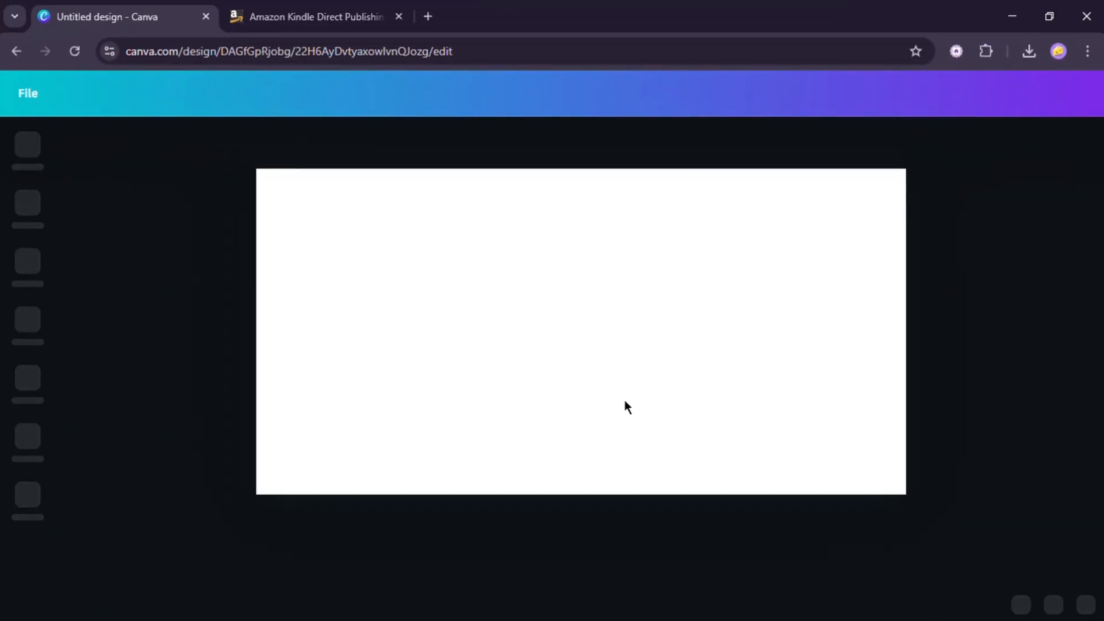
- Paste the KDP cover template image and resize it to fill the whole canvas
key(ctrl+v)
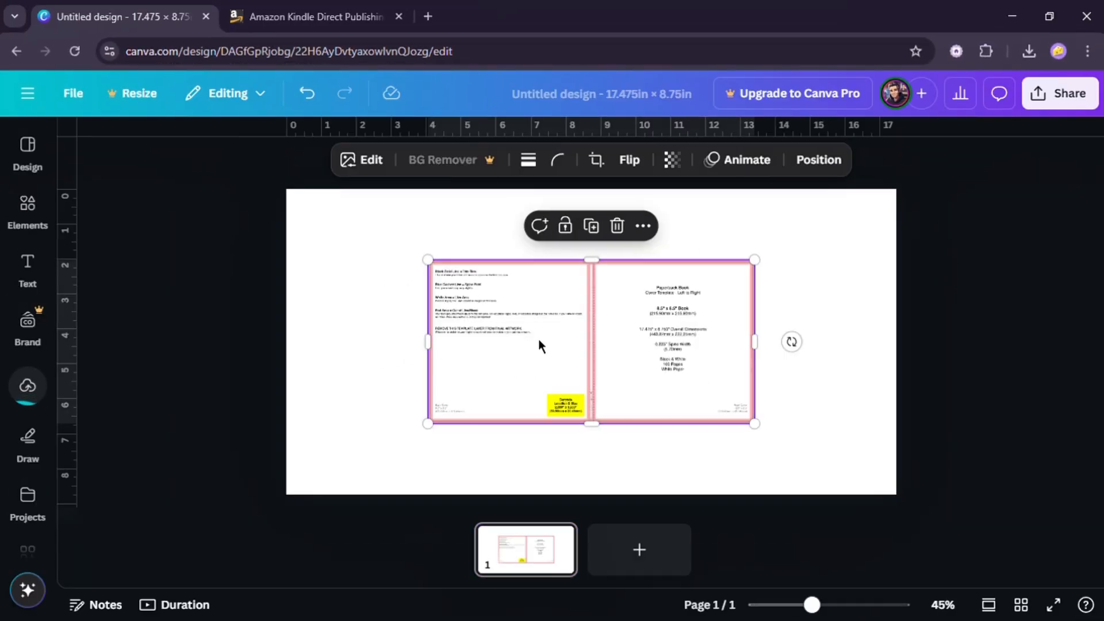
drag(537, 345, 395, 291)
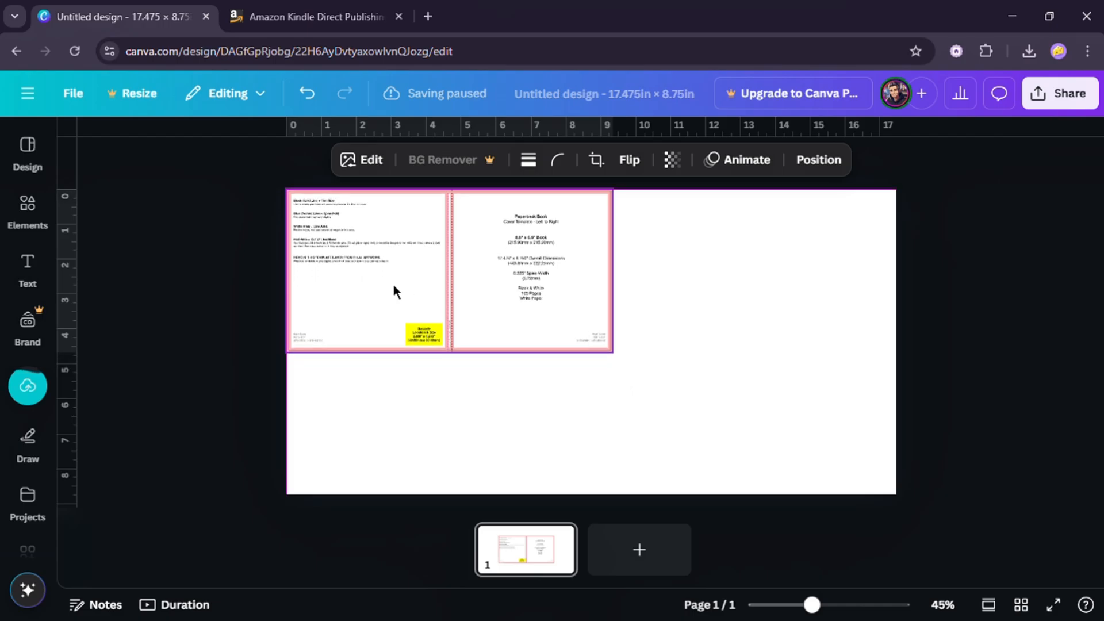
drag(621, 361, 899, 507)
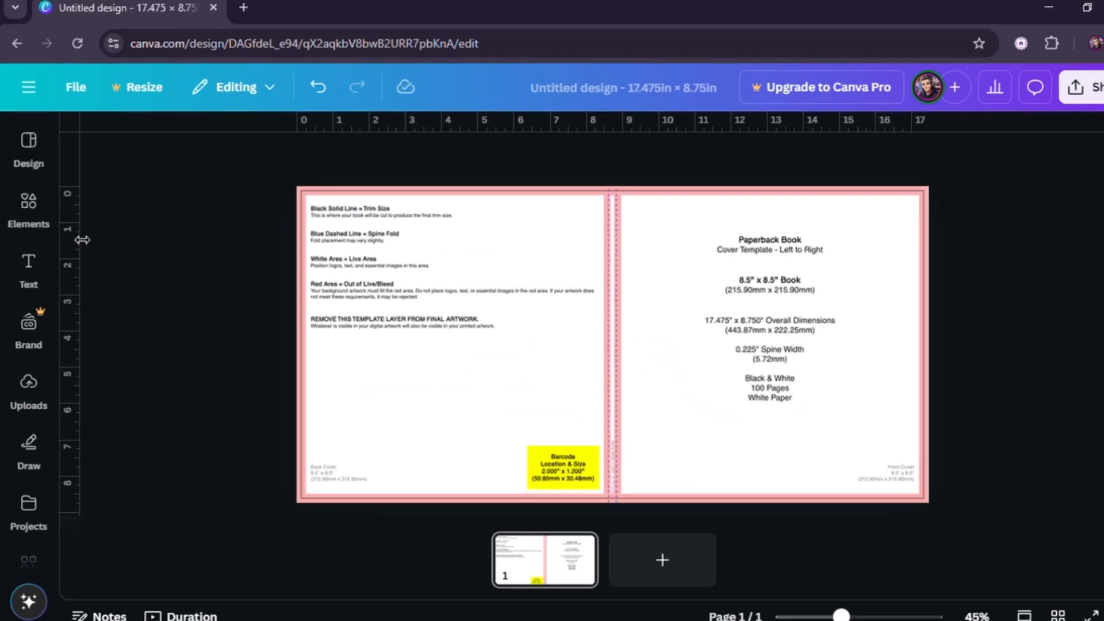
- Add a square shape and stretch it to cover the back cover half up to the spine
click(43, 227)
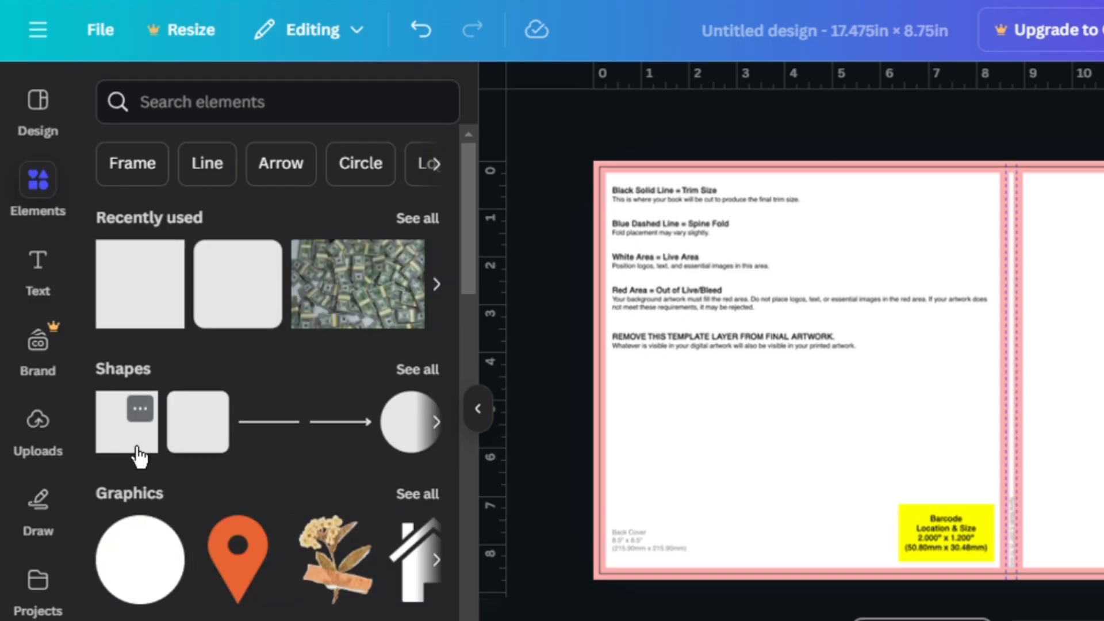
click(136, 443)
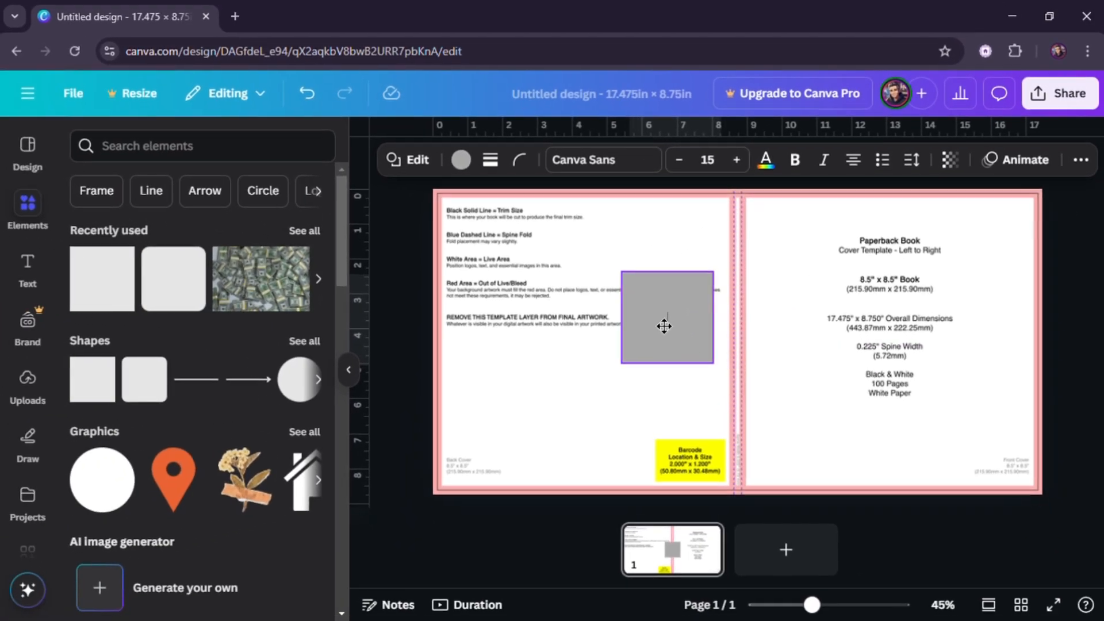
drag(662, 323, 747, 504)
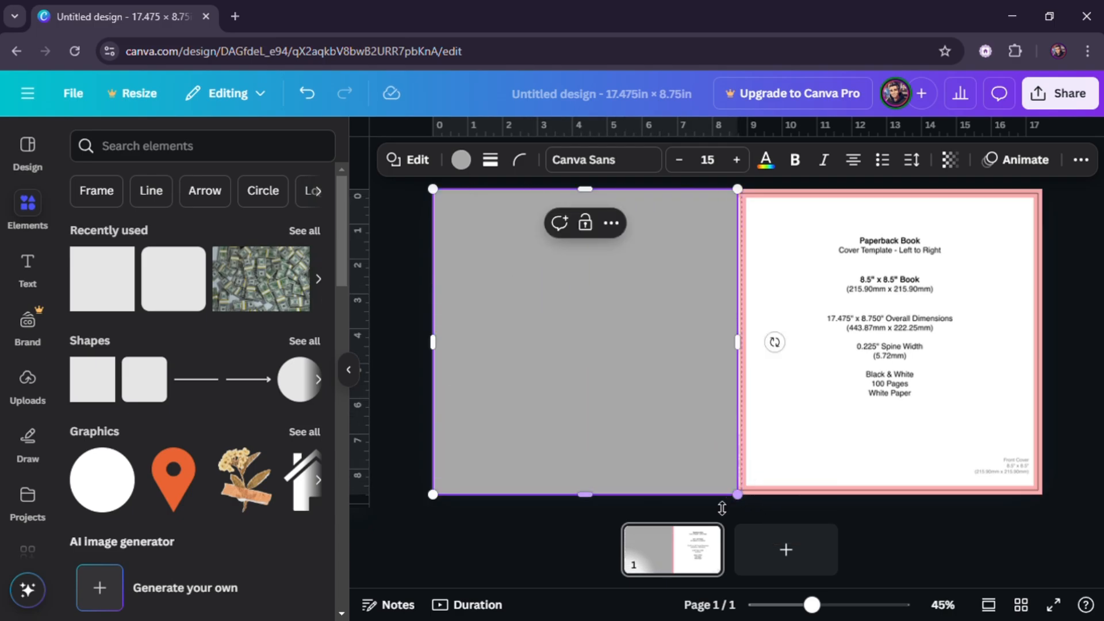
click(402, 306)
scroll(724, 395, up, 3)
scroll(779, 391, up, 2)
scroll(778, 391, down, 3)
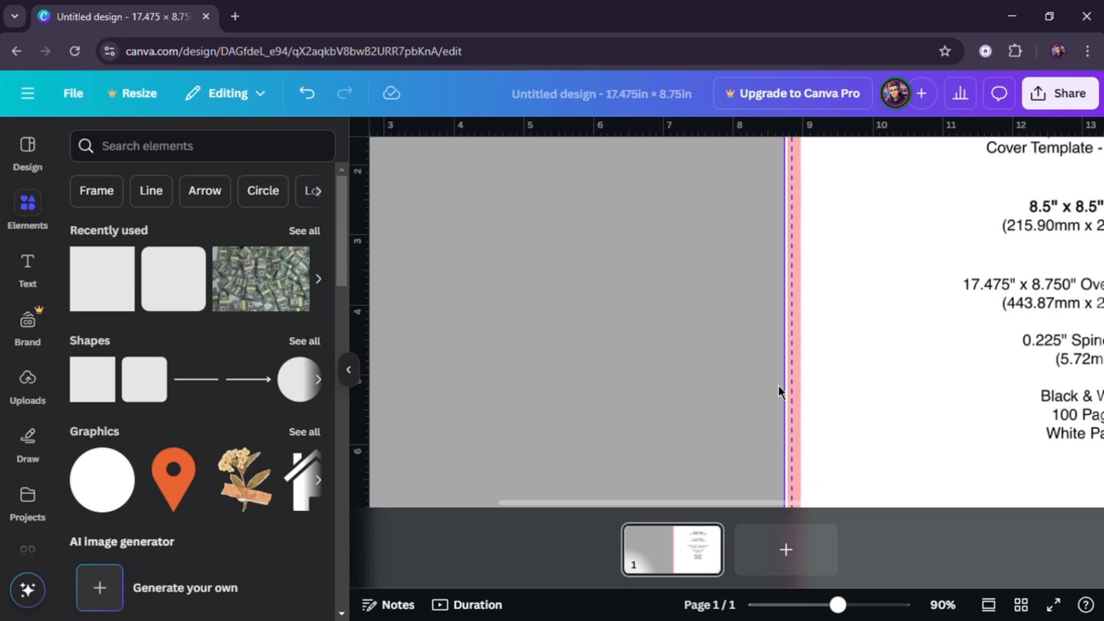
click(349, 370)
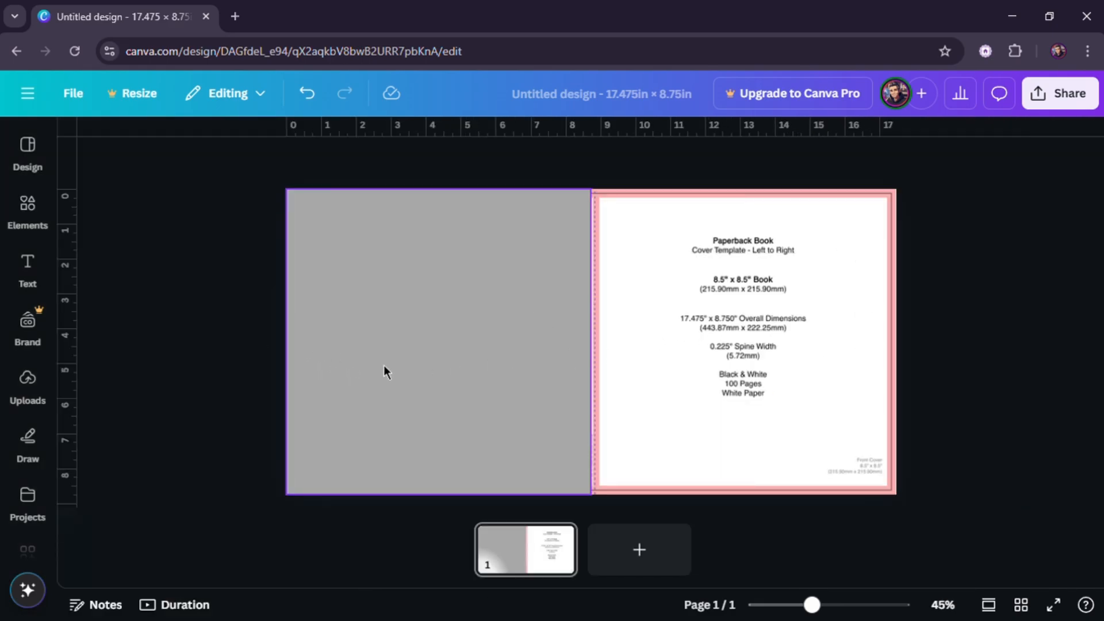
- Open Magic Media, choose the Anime style, and paste and edit a coloring book cover prompt
click(28, 500)
click(33, 536)
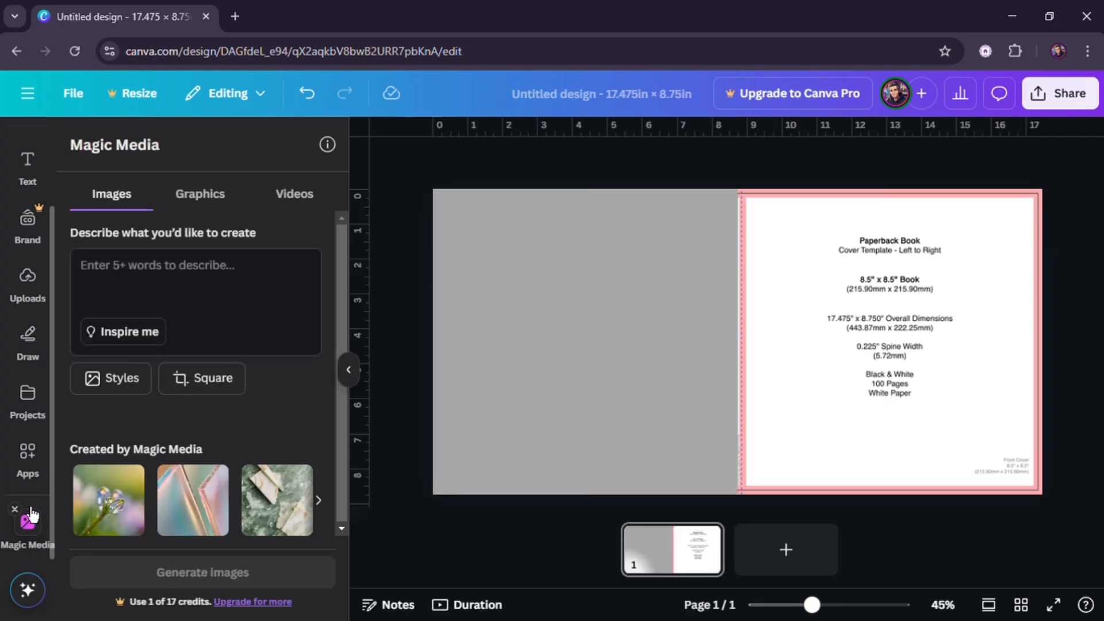
click(115, 379)
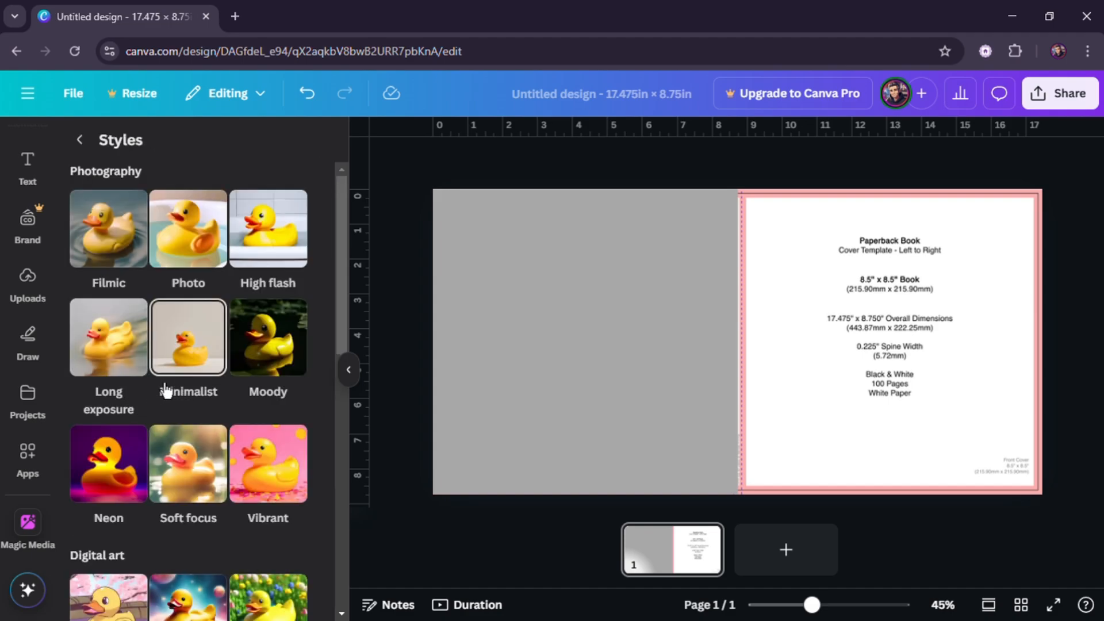
scroll(184, 395, down, 5)
click(135, 397)
click(206, 295)
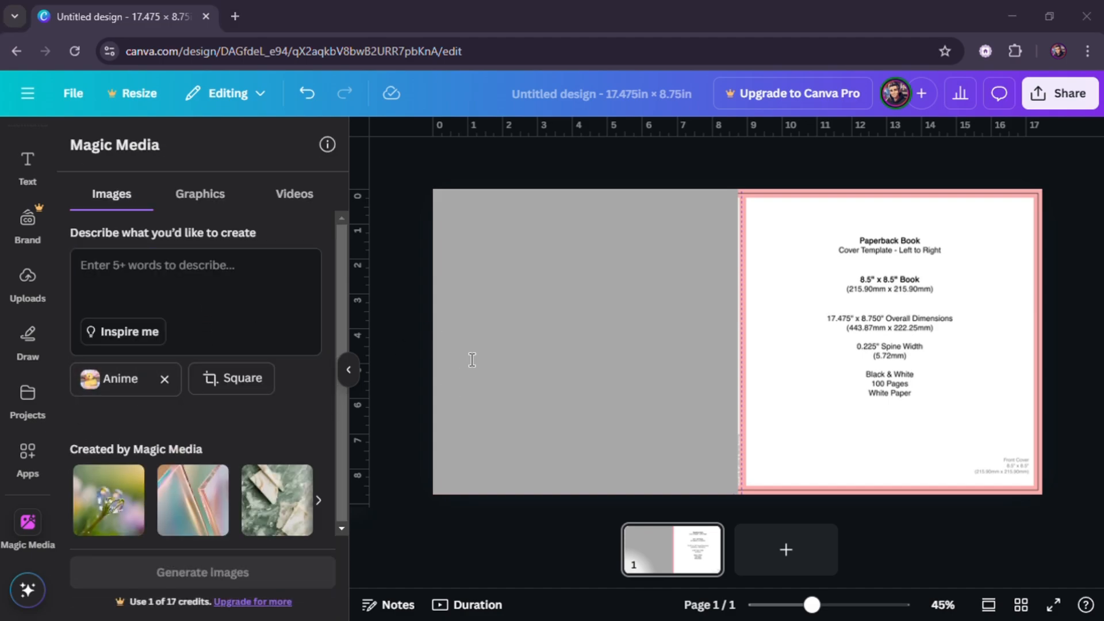
click(253, 325)
key(ctrl+v)
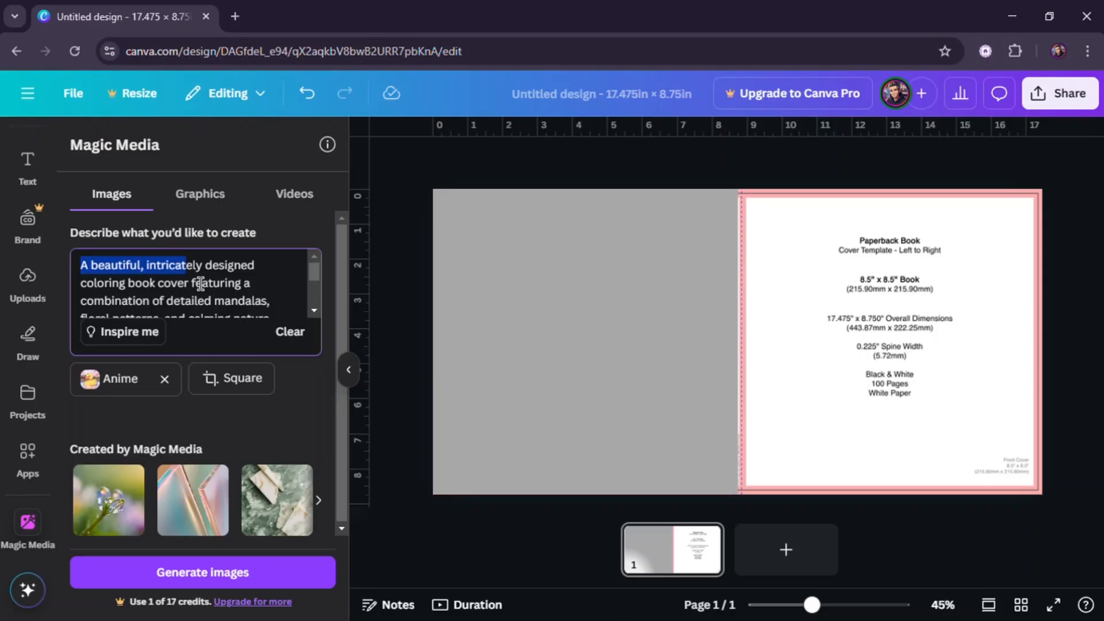
drag(200, 282, 274, 299)
click(280, 297)
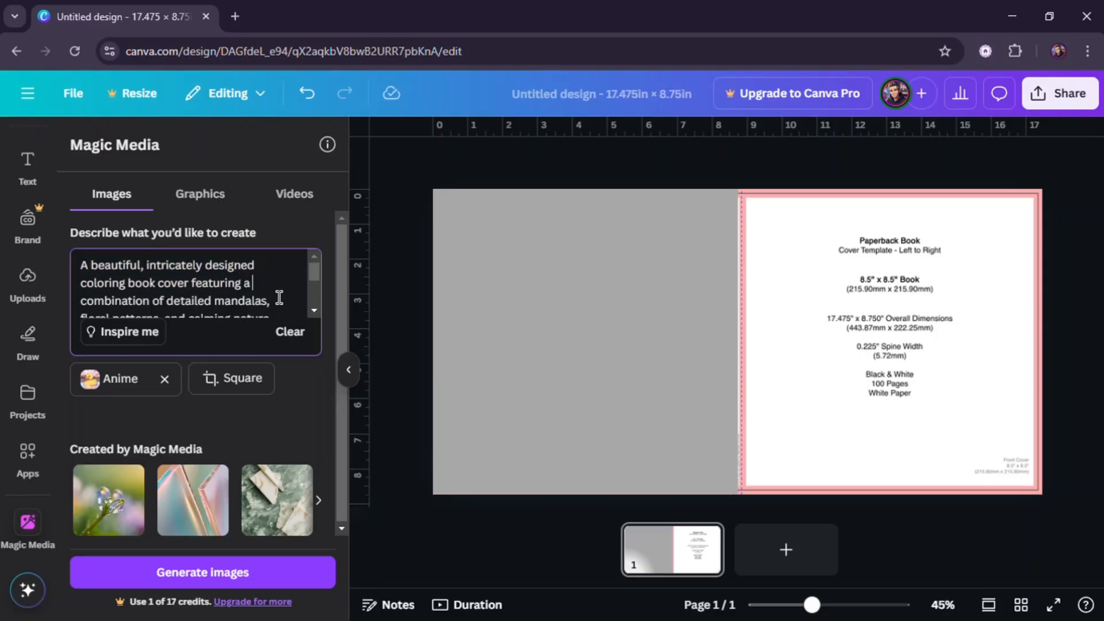
scroll(282, 295, down, 4)
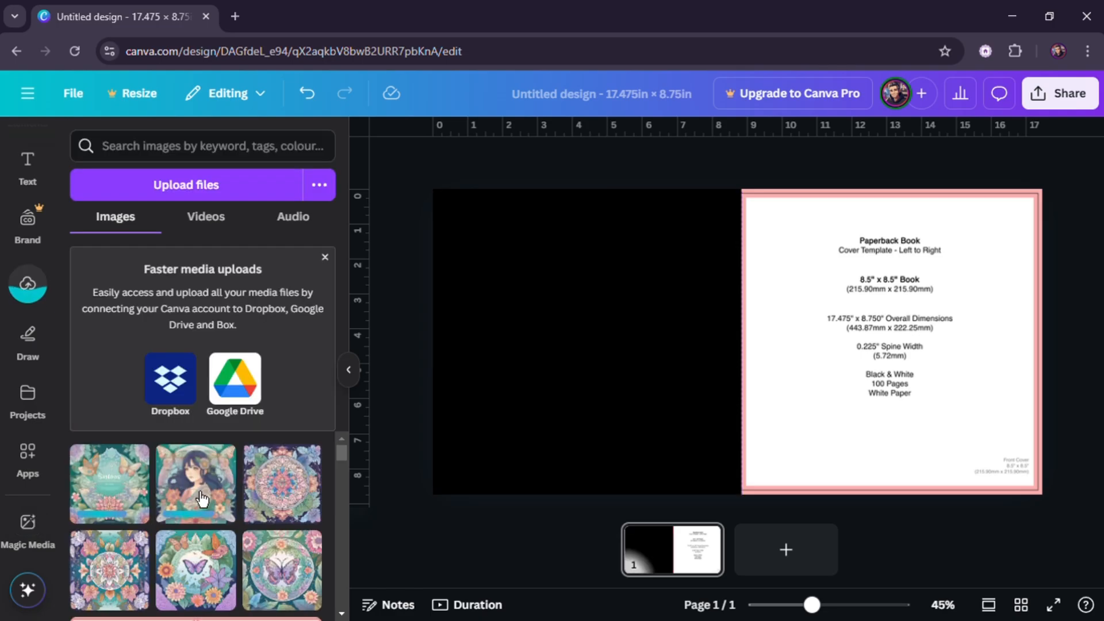
- Place the floral portrait illustration on the canvas and resize it to fill the front cover
click(196, 483)
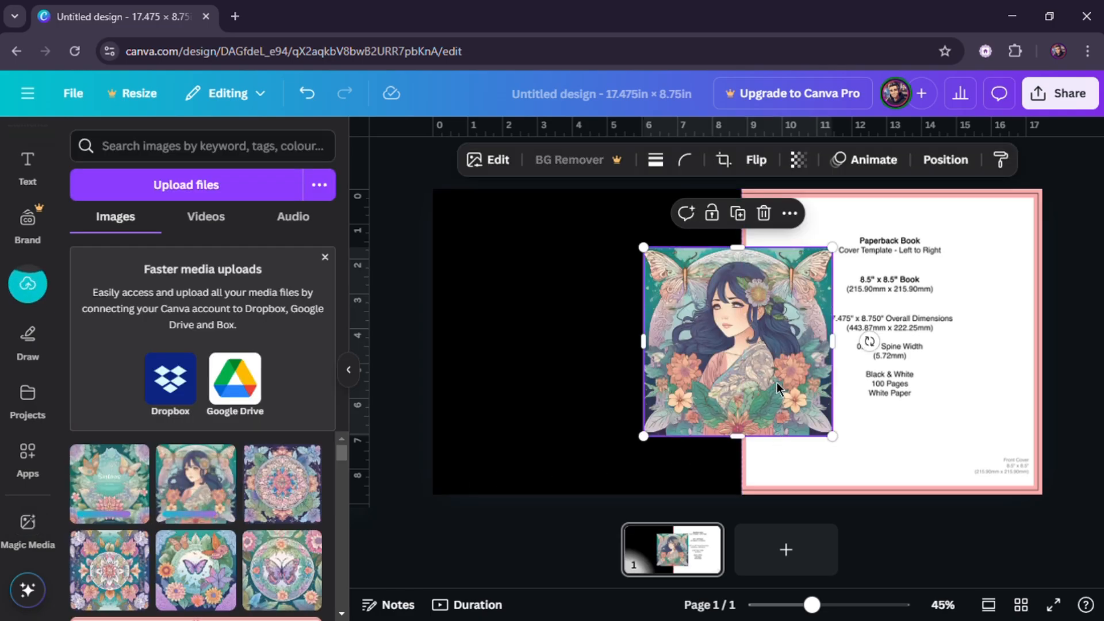
drag(798, 379, 894, 329)
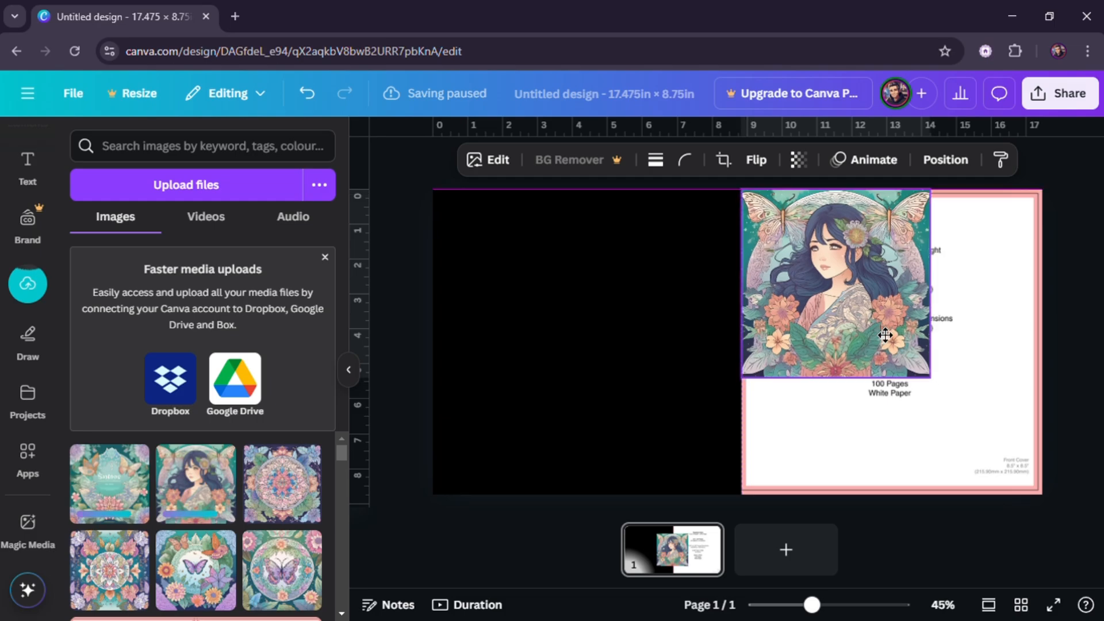
drag(944, 391, 1061, 507)
click(1088, 443)
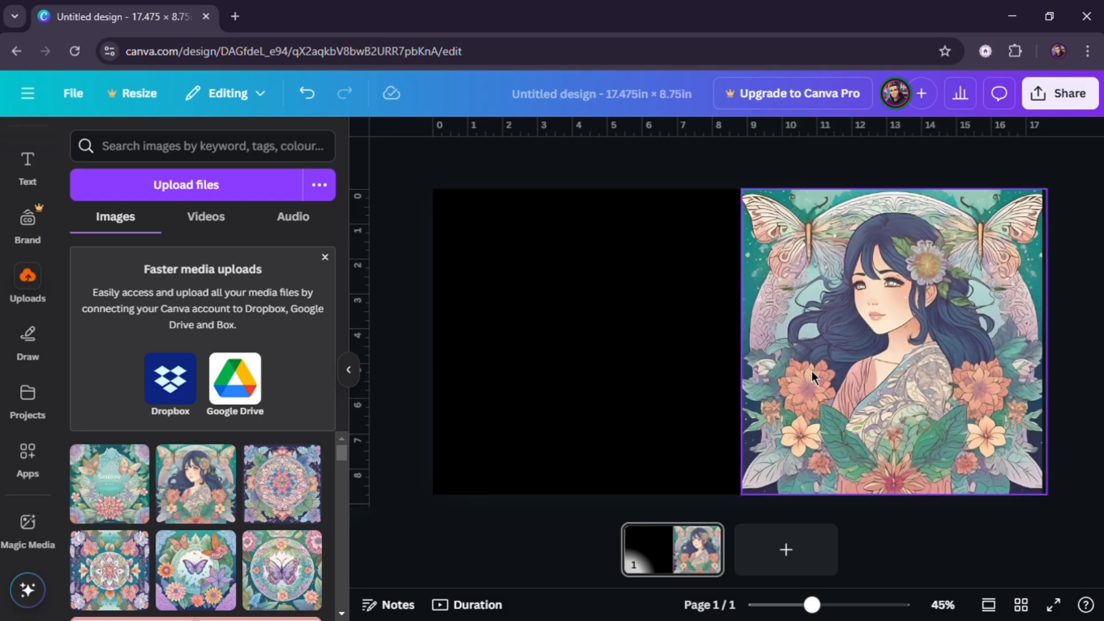
click(349, 370)
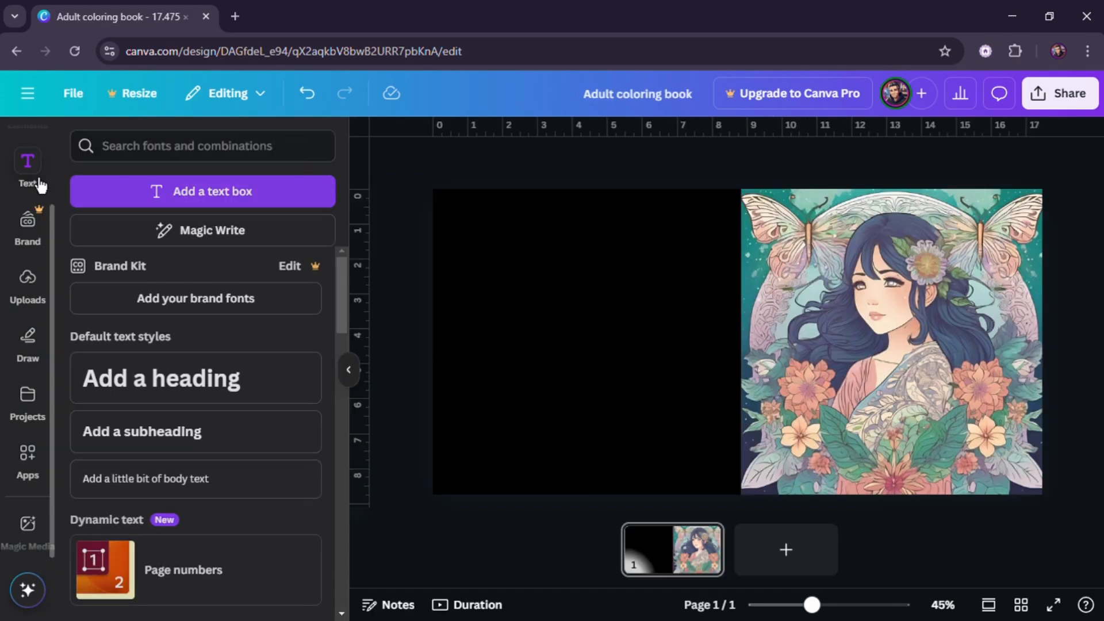
- Add a heading and replace its text with "Color Therapy: A Book for Stress Relief and Mindfulness"
click(172, 379)
drag(752, 396, 615, 397)
double_click(662, 358)
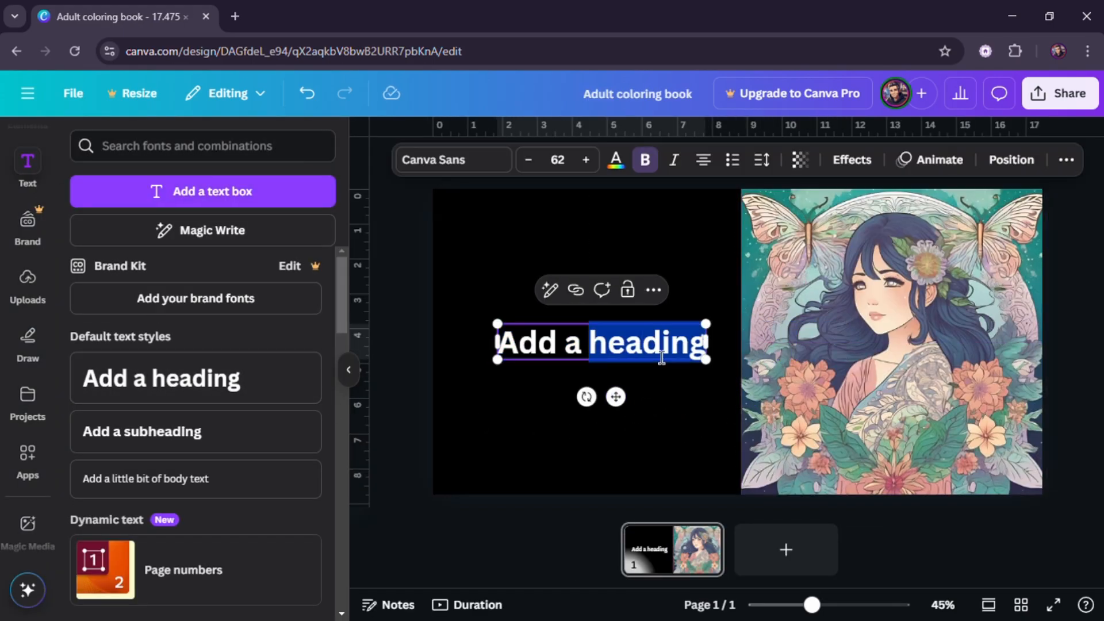
triple_click(661, 357)
text(Color Therapy: A Book for Stress Relief and Mindfulness)
click(413, 305)
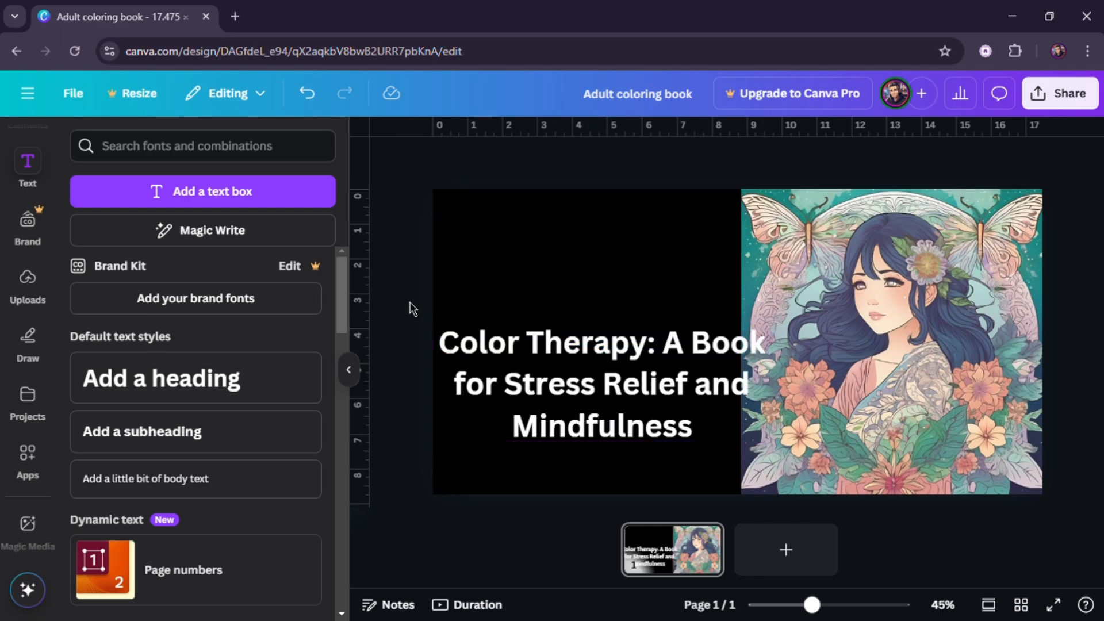
- Shorten the heading text to "Color Therapy"
click(672, 354)
drag(672, 353, 702, 431)
key(BackSpace)
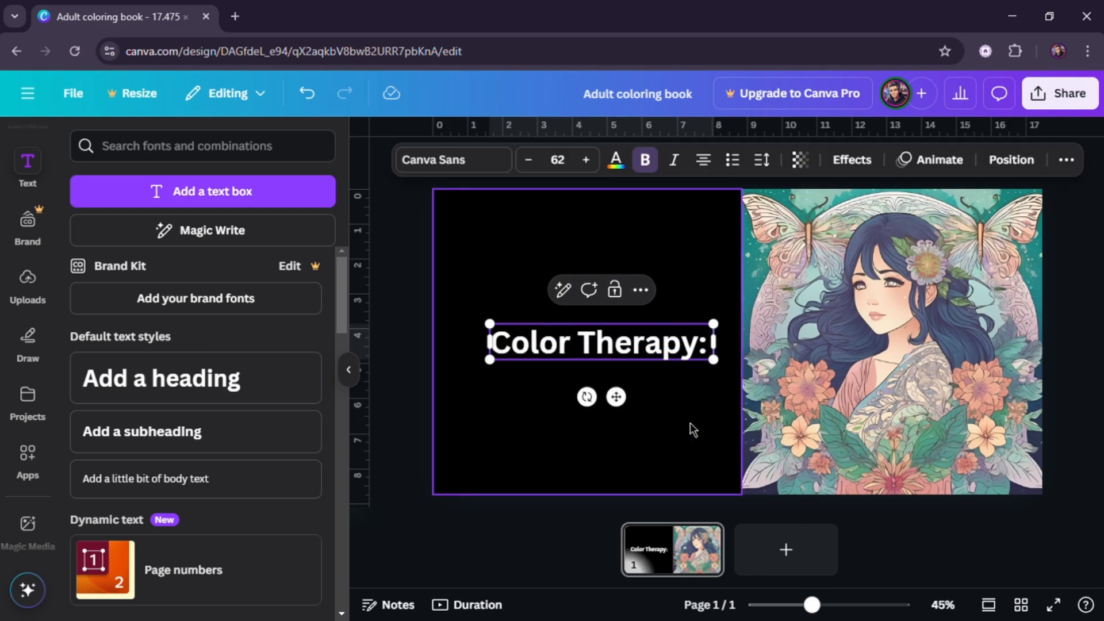
key(BackSpace)
key(BackSpace)
click(419, 311)
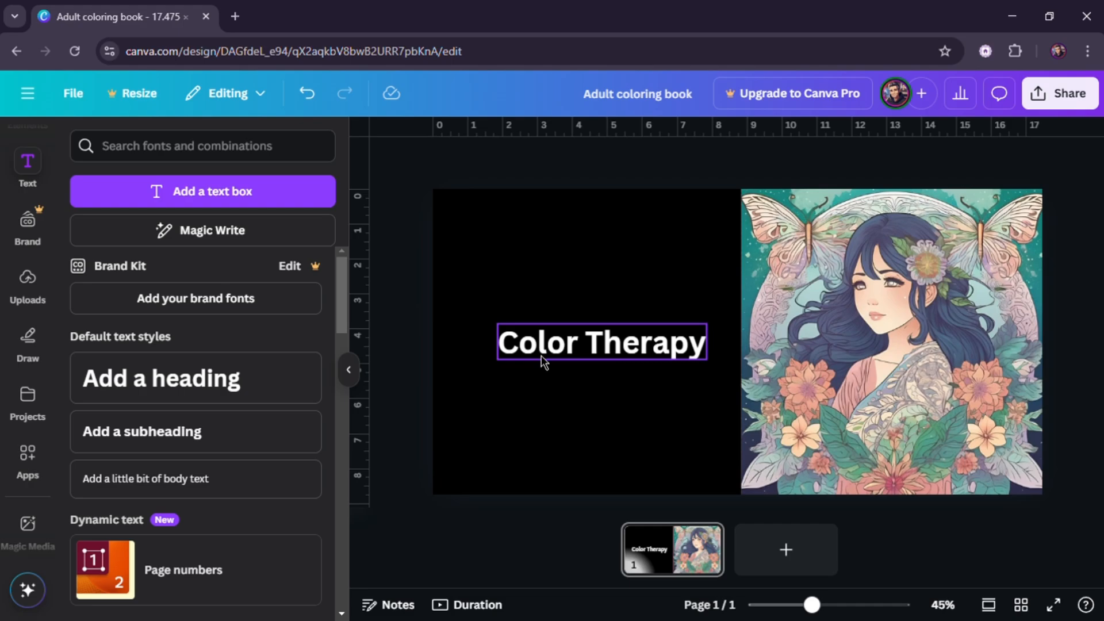
click(544, 357)
- Set the heading's font to Adlery Pro and its text colour to white
click(471, 167)
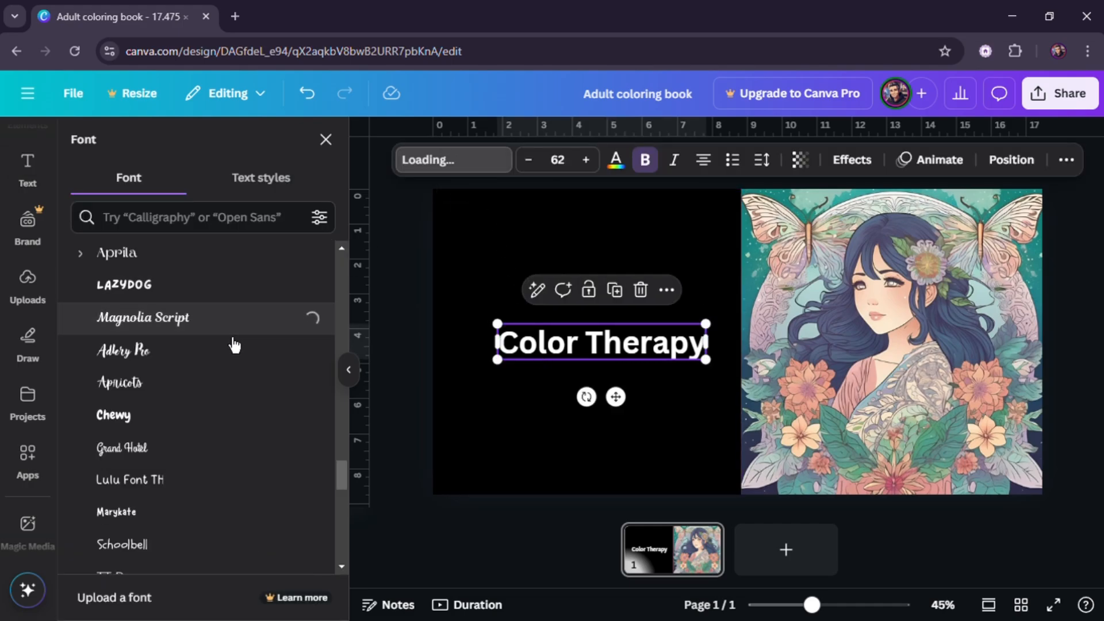
click(263, 349)
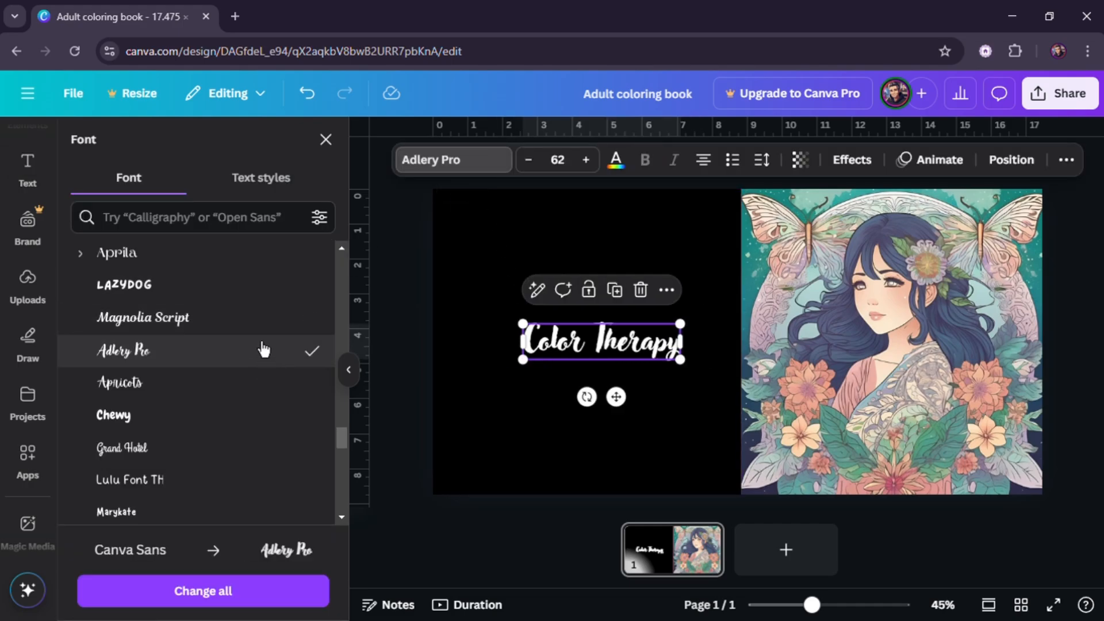
click(615, 161)
scroll(181, 441, down, 3)
click(303, 462)
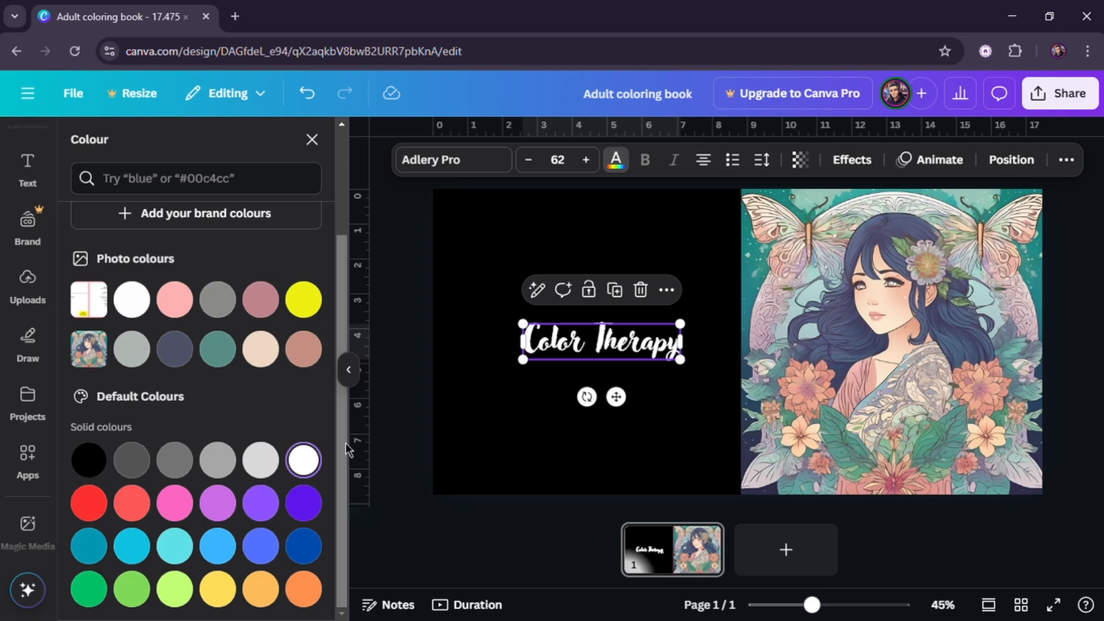
click(415, 358)
- Apply the Lift text effect to the heading and raise its intensity
click(852, 160)
click(305, 253)
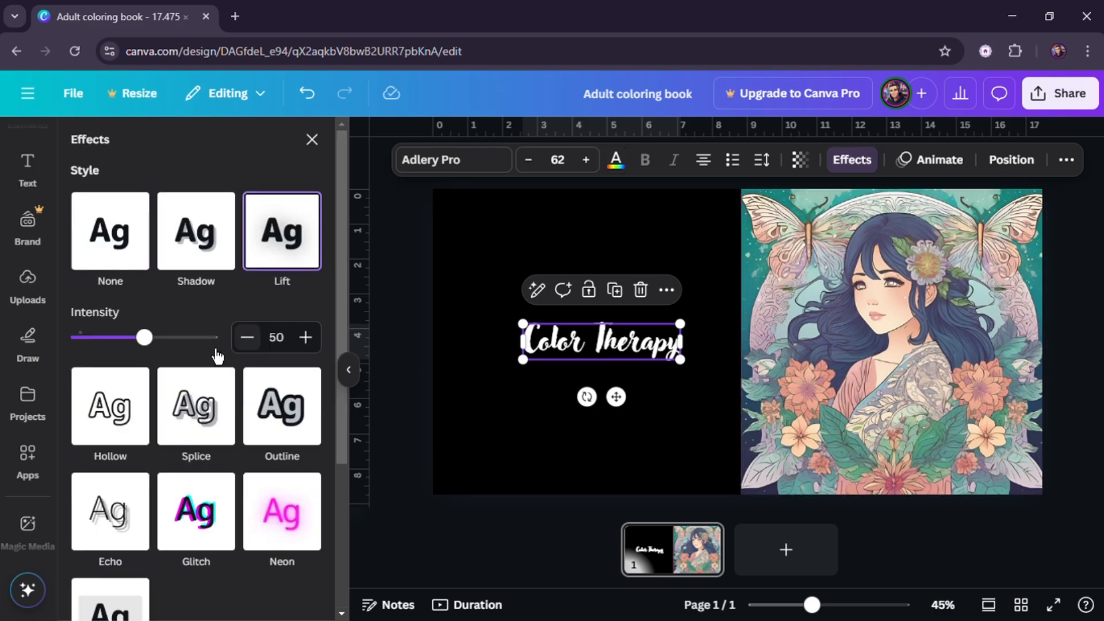
drag(143, 335, 209, 335)
click(412, 319)
- Move the title to the top of the front cover illustration
click(600, 344)
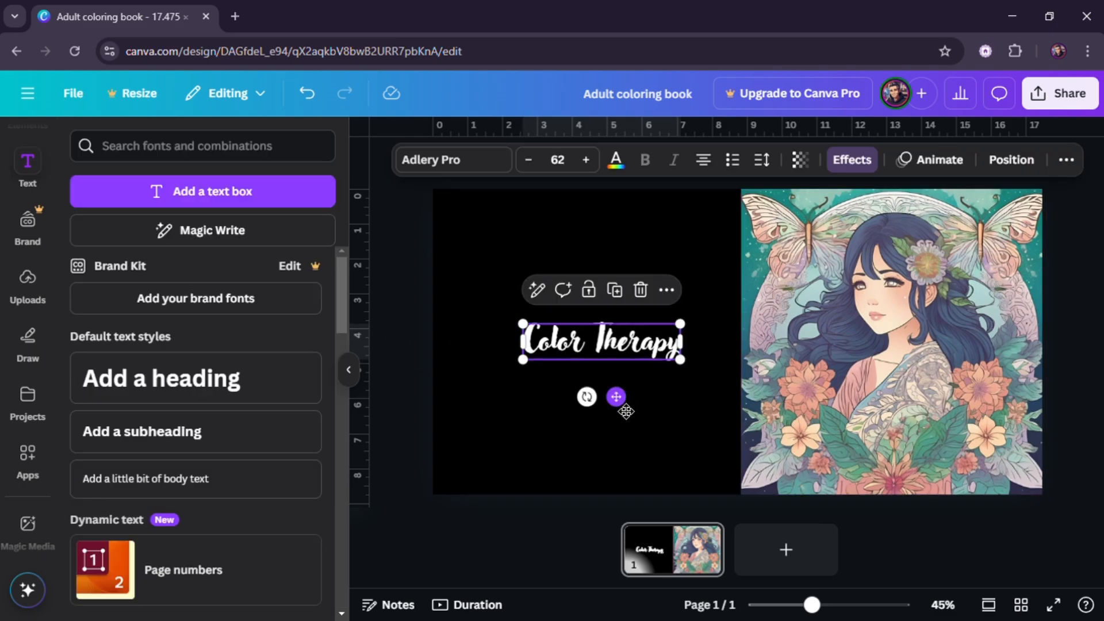
drag(616, 396, 917, 289)
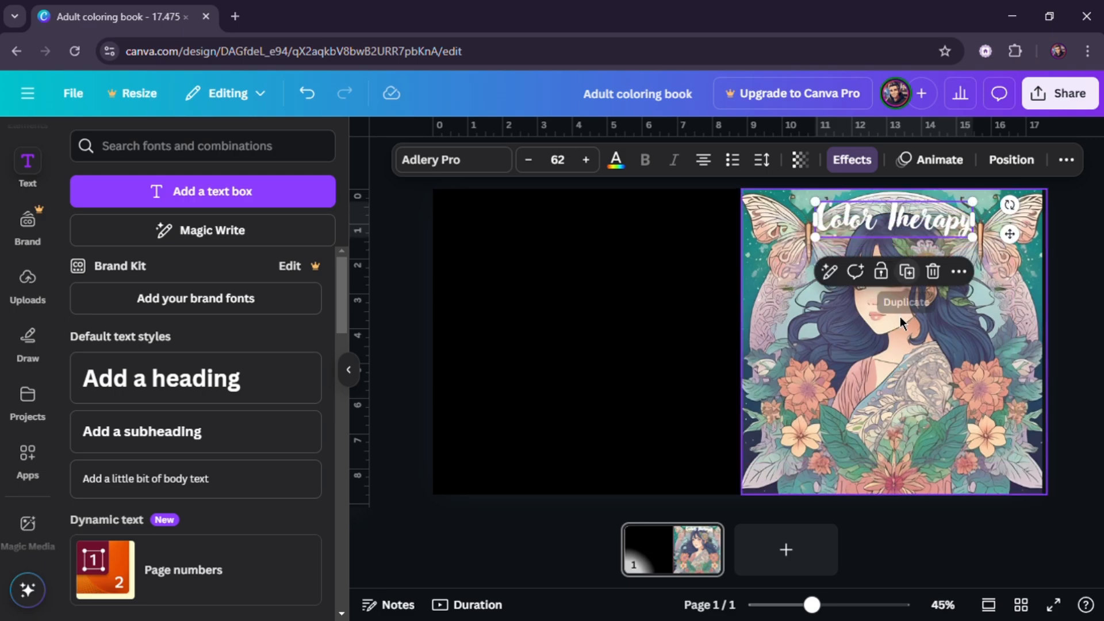
click(409, 282)
click(891, 219)
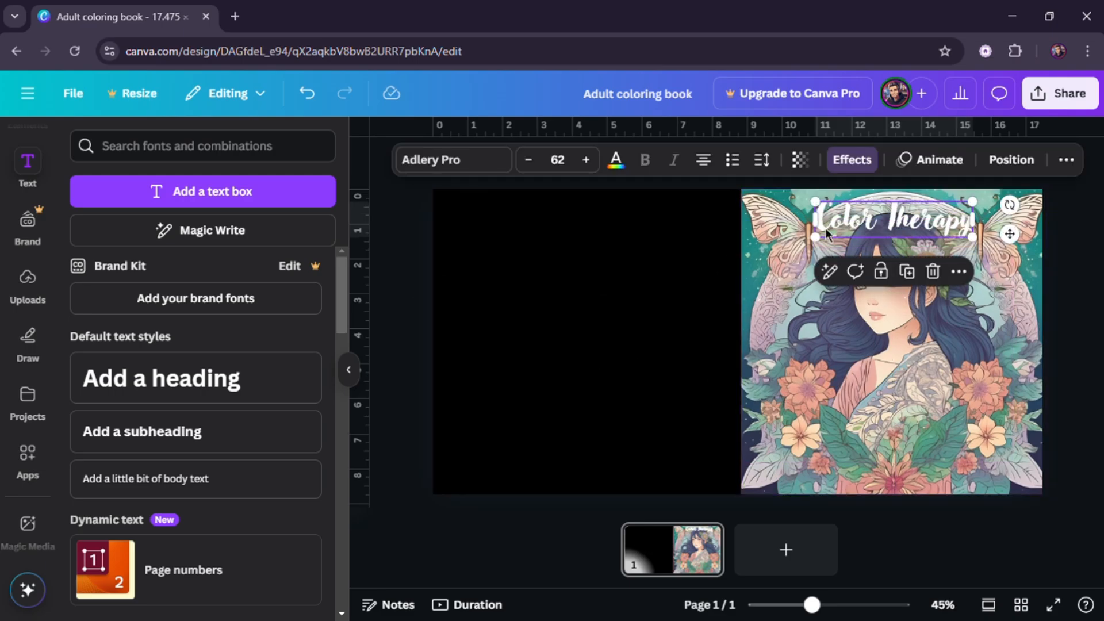
click(616, 159)
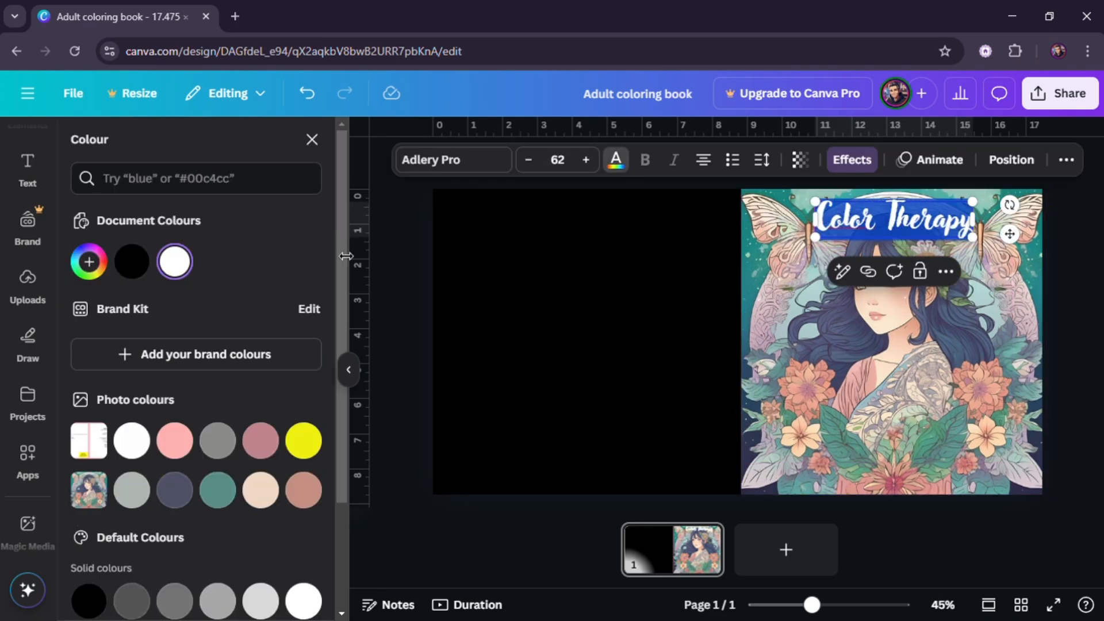
click(389, 277)
click(948, 230)
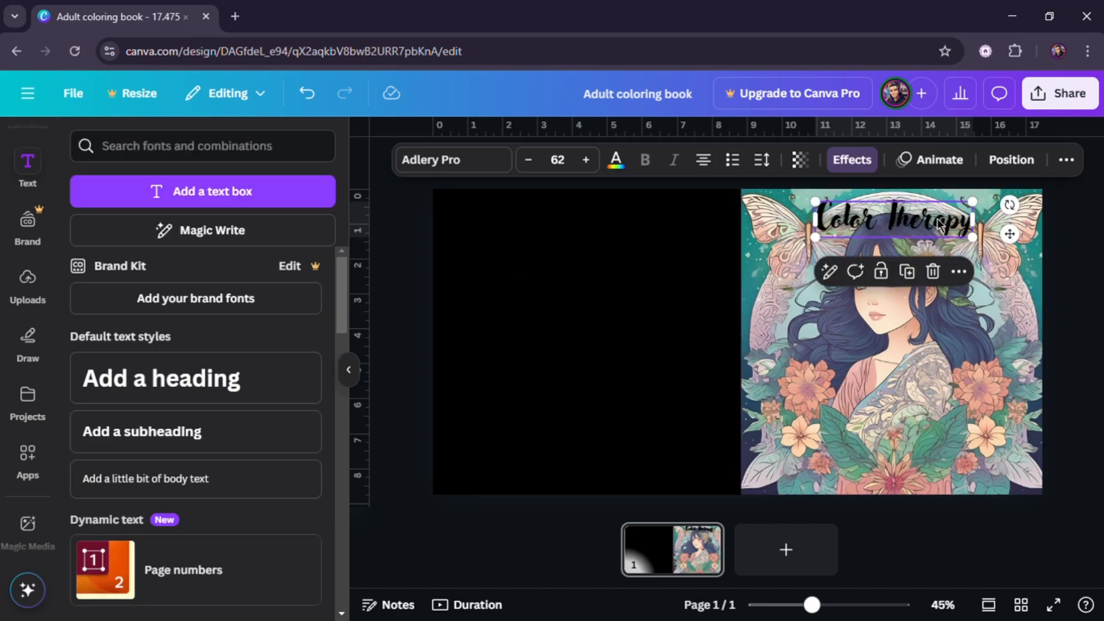
click(615, 161)
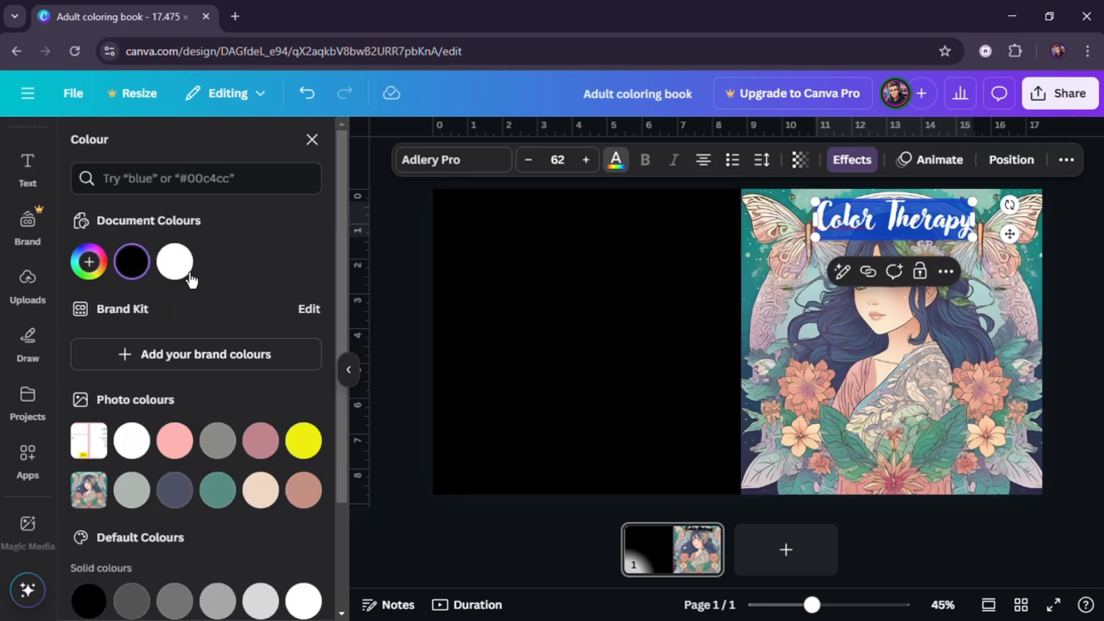
click(399, 271)
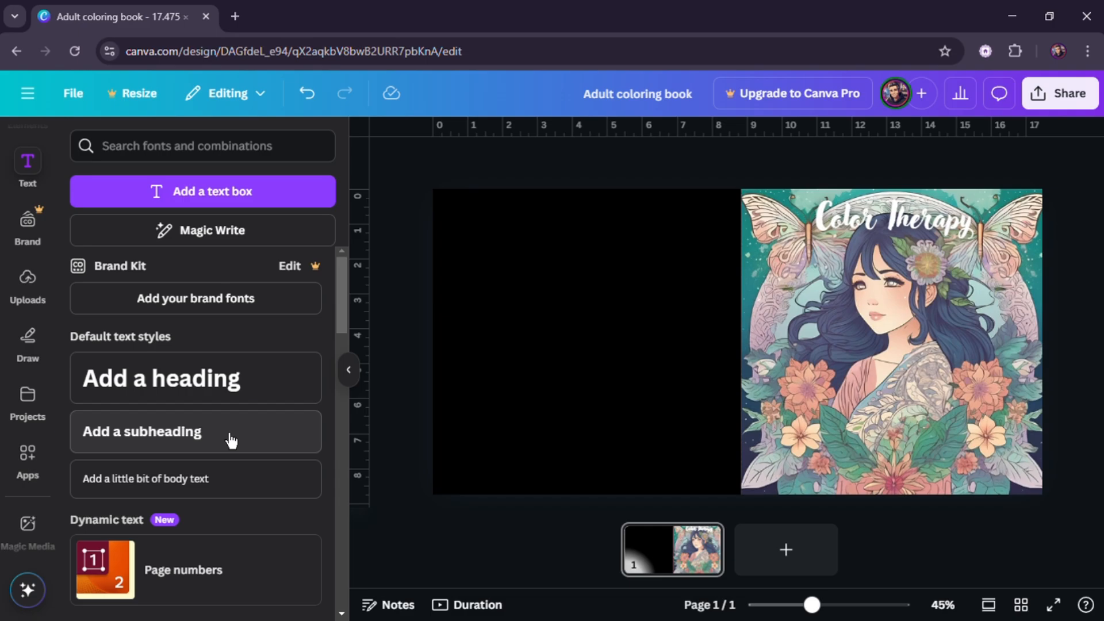
- Add a subheading and paste in the subtitle text "A Book for Stress Relief and Mindfulness"
click(271, 440)
drag(752, 388, 611, 389)
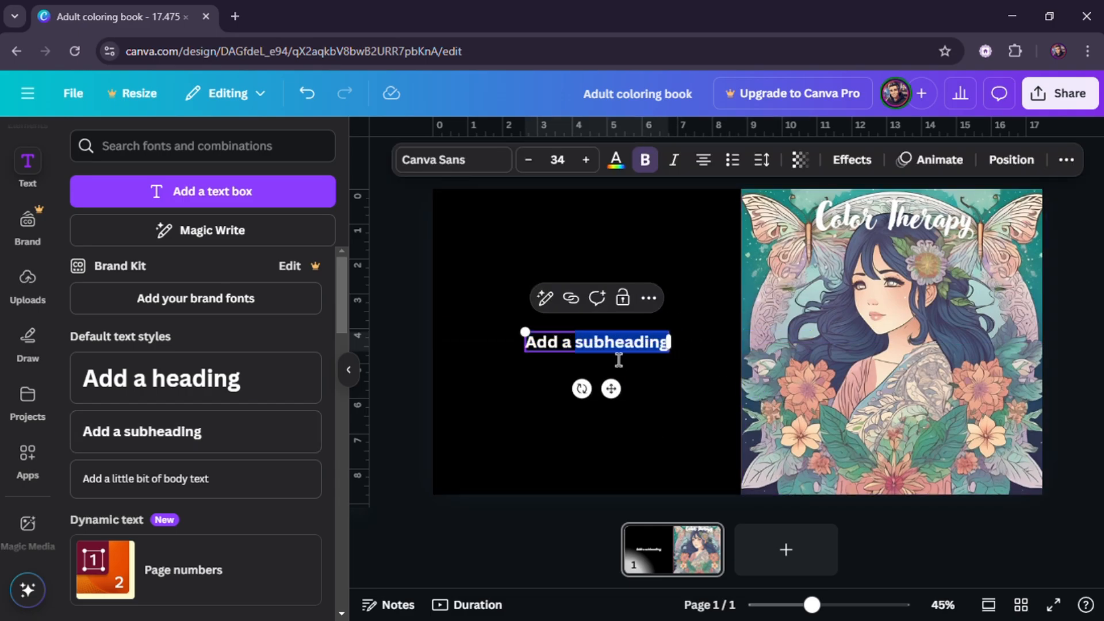
text(Color Therapy: A Book for Stress Relief and Mindfulness)
drag(575, 354, 438, 353)
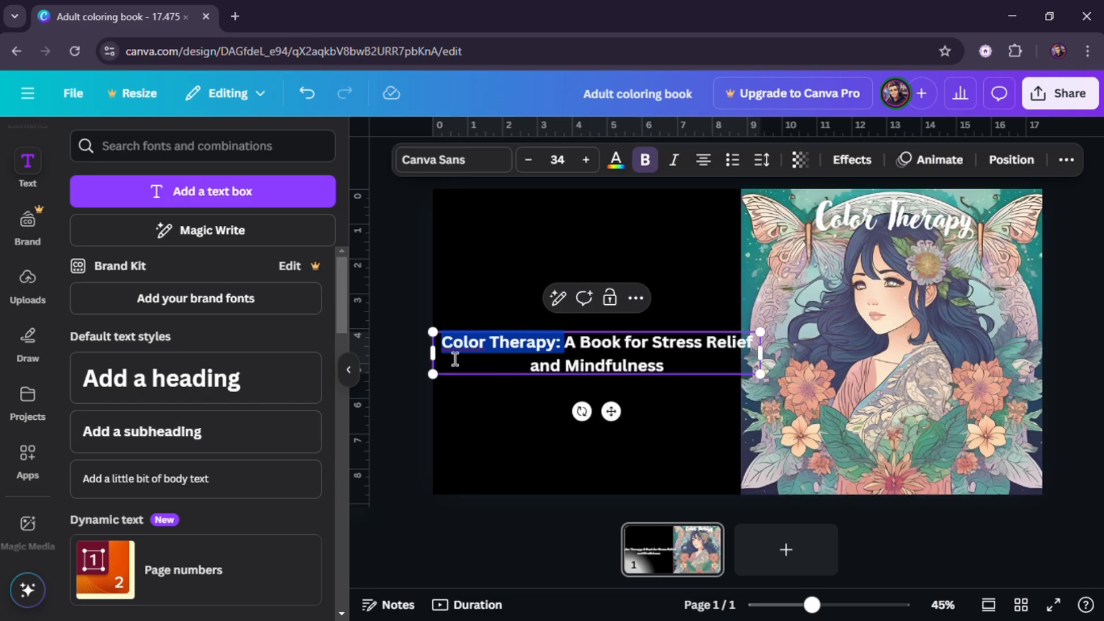
key(BackSpace)
- Place the subtitle on the front cover under the title, widened to one line, with font size 25
drag(615, 393, 933, 346)
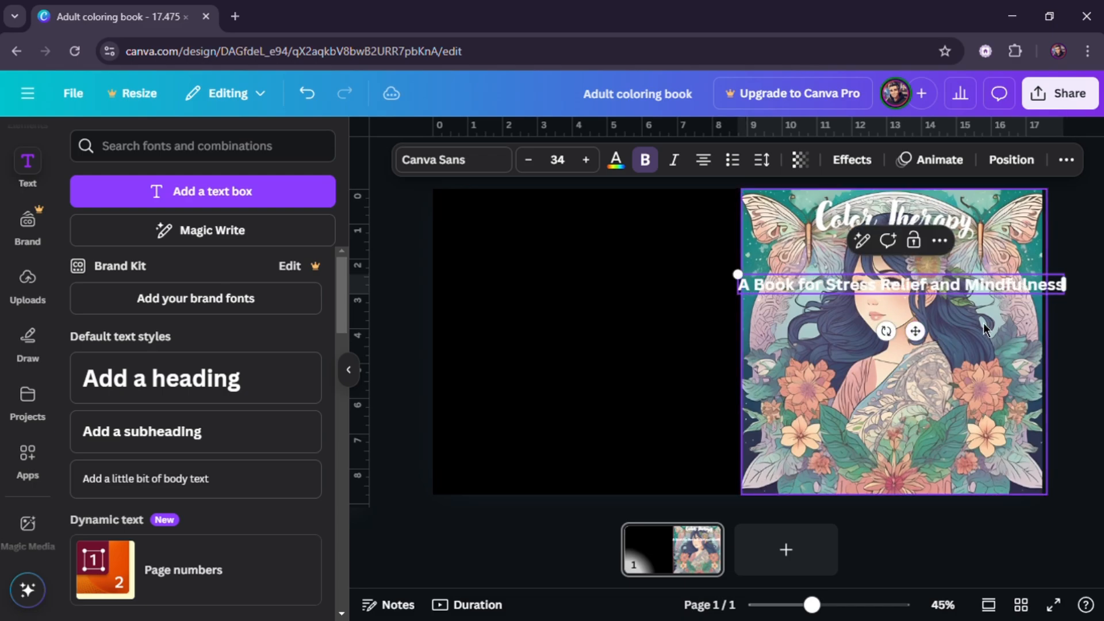
drag(1073, 283, 988, 295)
double_click(920, 286)
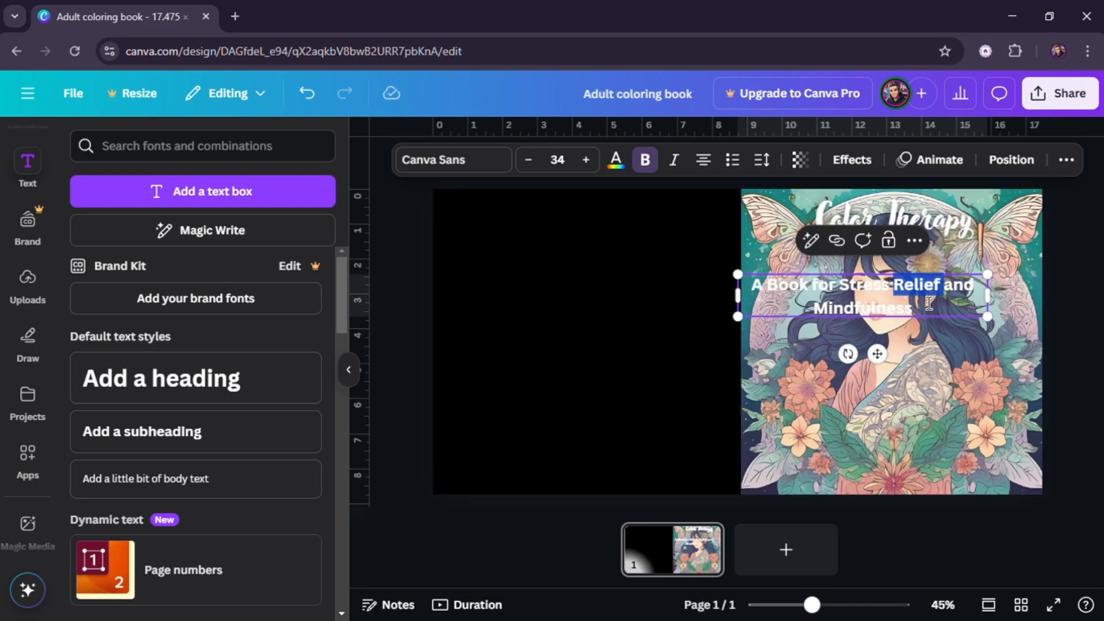
key(ctrl+a)
click(528, 160)
click(528, 160)
drag(877, 326, 908, 305)
click(1068, 346)
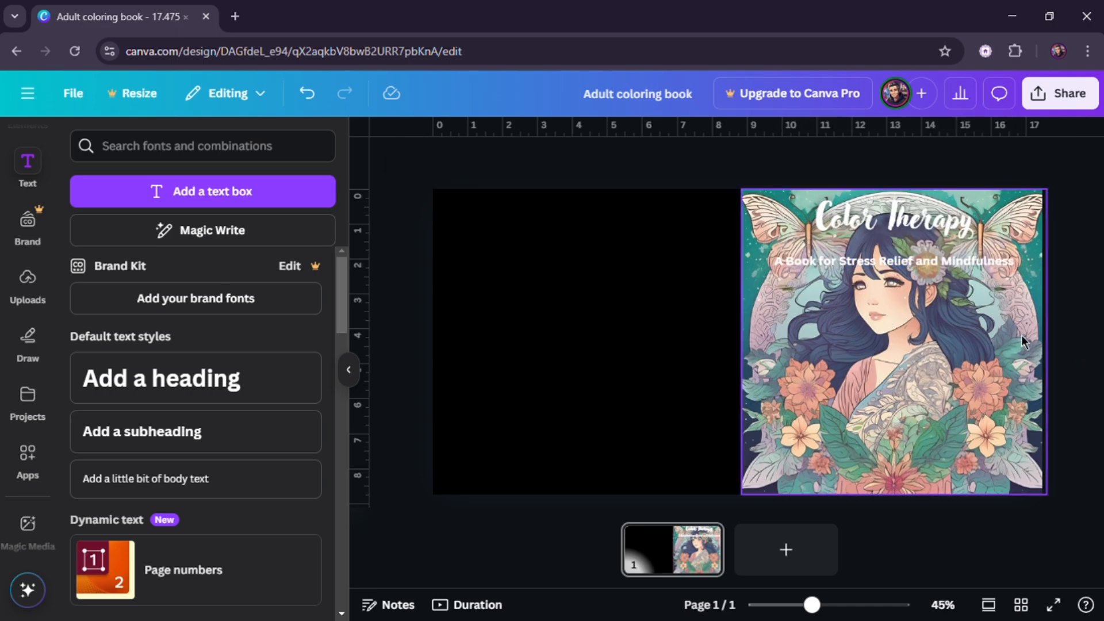
- Set the subtitle's text colour to black
triple_click(912, 269)
click(617, 163)
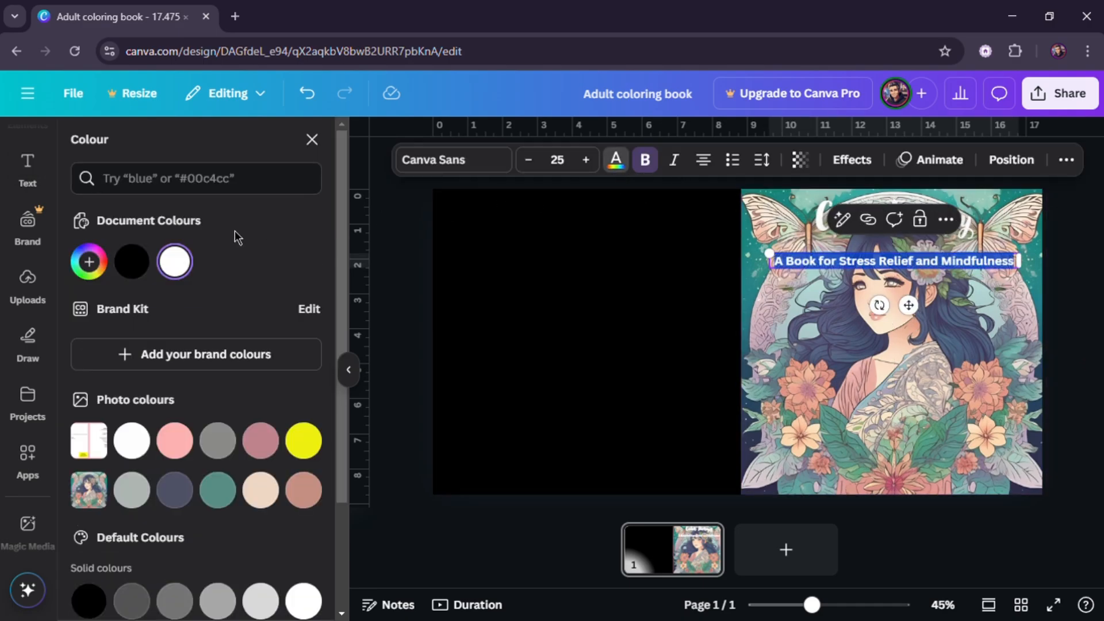
click(133, 261)
click(413, 266)
- Apply the Lift effect to the subtitle and raise its intensity
click(874, 266)
triple_click(874, 266)
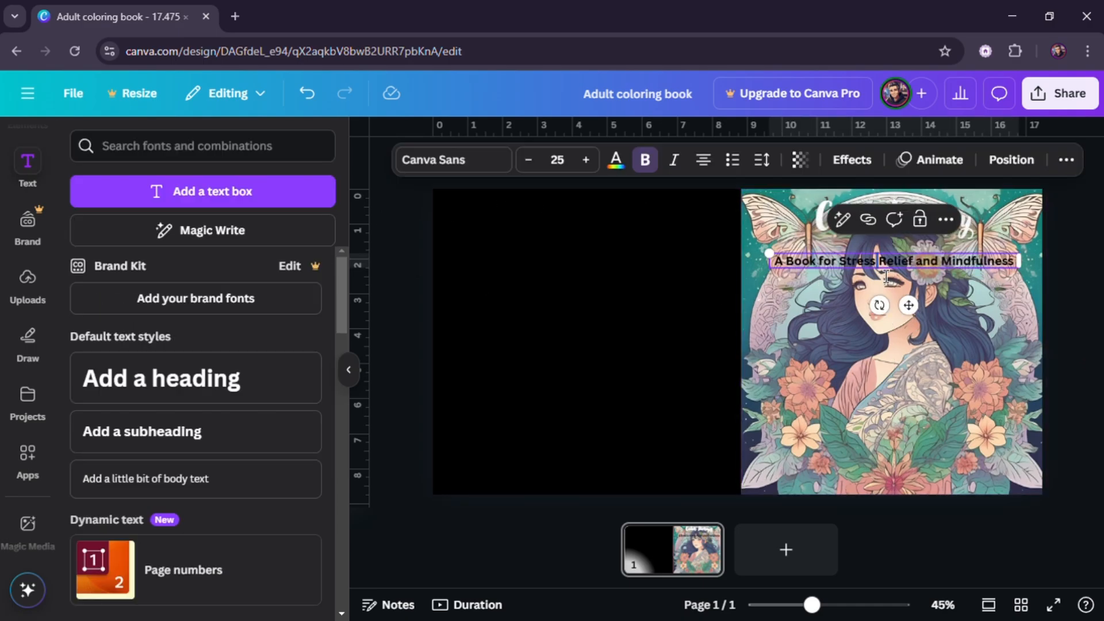
click(852, 159)
click(279, 247)
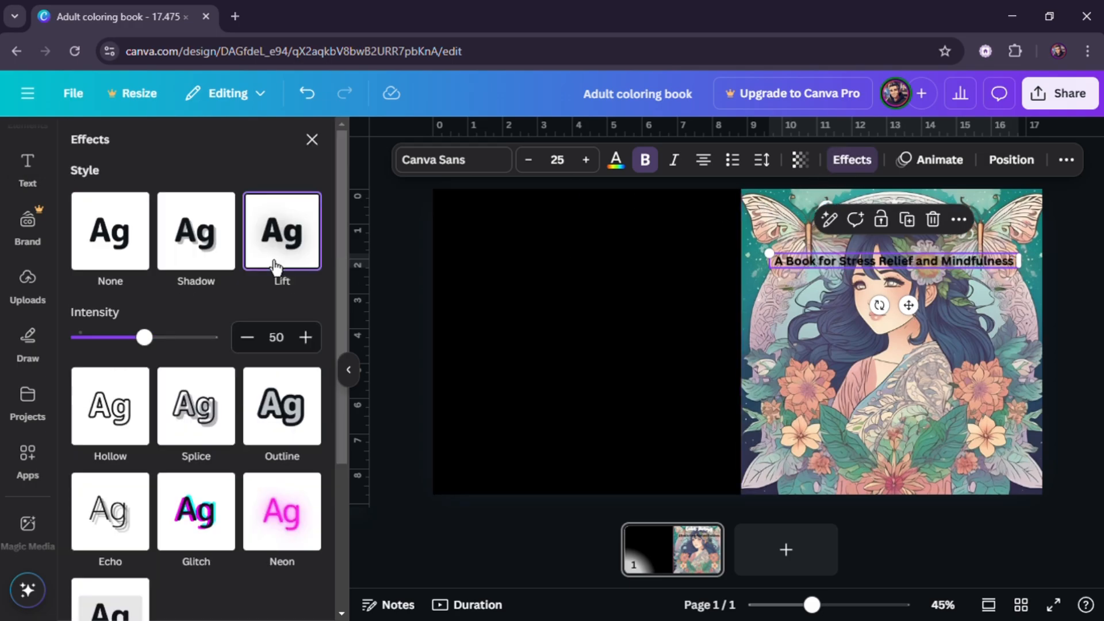
drag(143, 336, 210, 336)
click(788, 338)
click(789, 338)
click(864, 266)
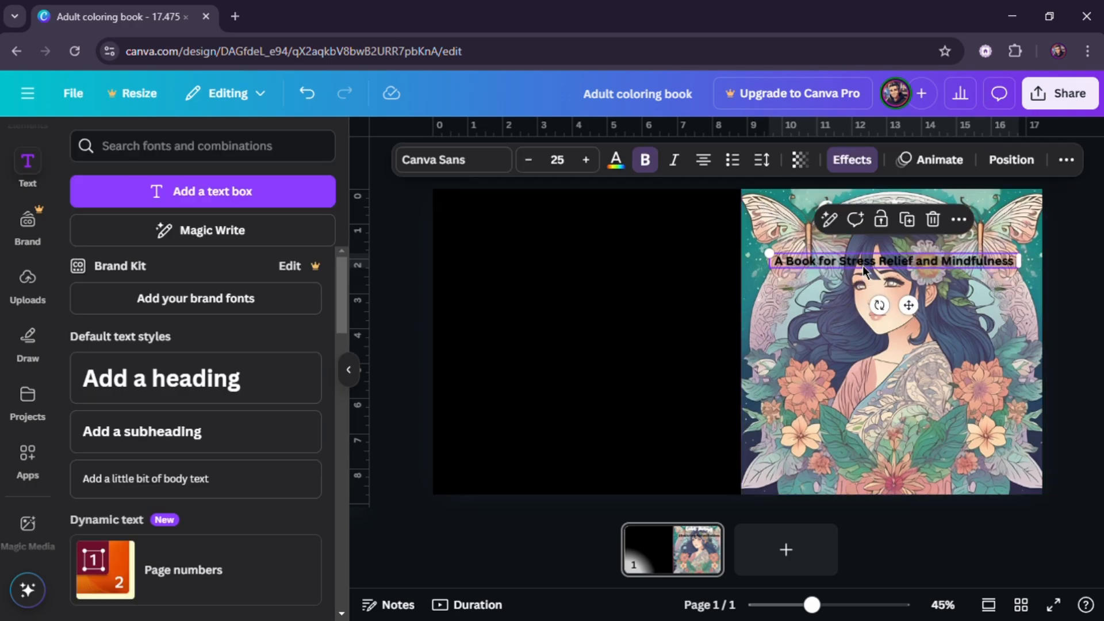
key(ctrl+a)
click(389, 303)
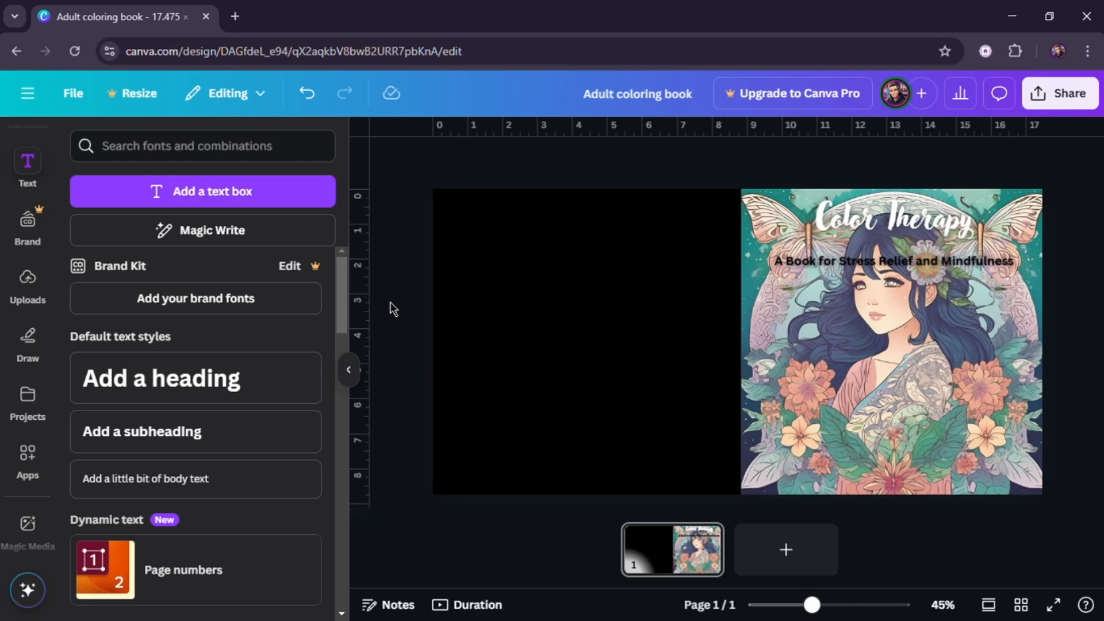
- Apply an Outline effect with thickness 86 to the subtitle and move it to the middle of the front cover
double_click(867, 263)
click(853, 161)
click(283, 417)
drag(112, 443, 134, 447)
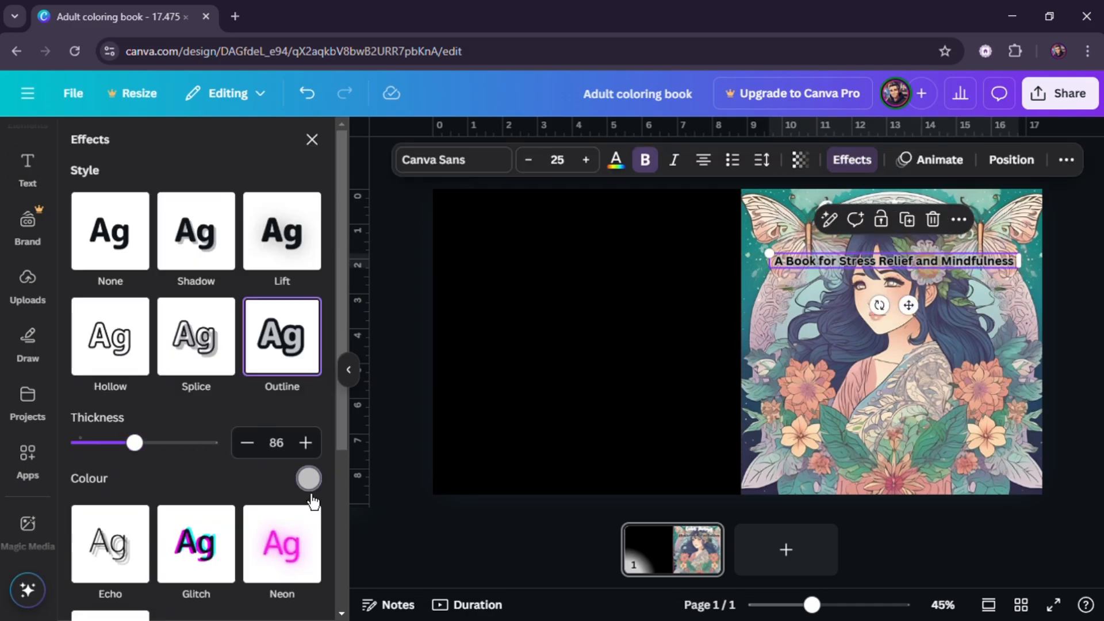
click(309, 480)
click(279, 447)
click(396, 368)
drag(998, 266, 913, 372)
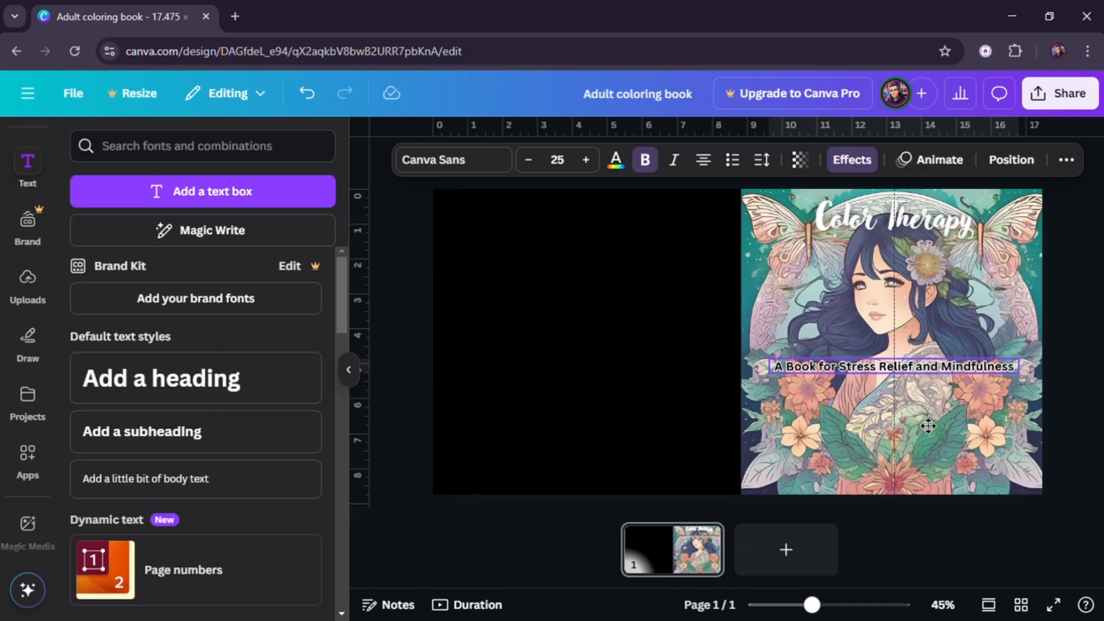
click(412, 340)
- Temporarily lower the cover illustration's transparency to 29 to view the template guides, then restore it
click(860, 394)
click(798, 159)
drag(844, 226, 762, 240)
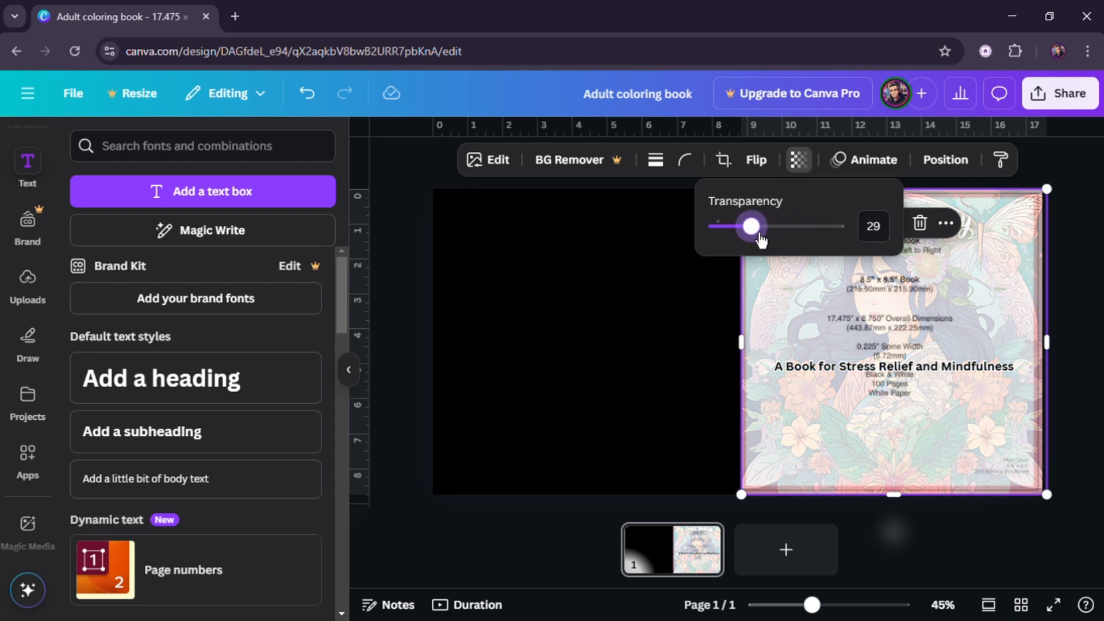
click(997, 235)
click(1072, 240)
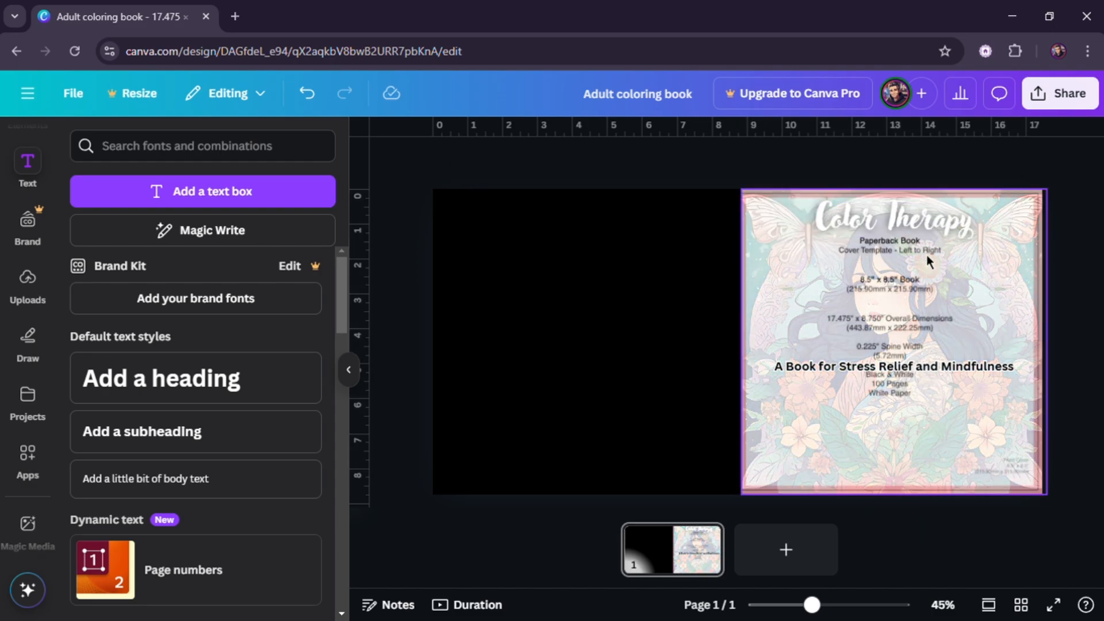
click(790, 258)
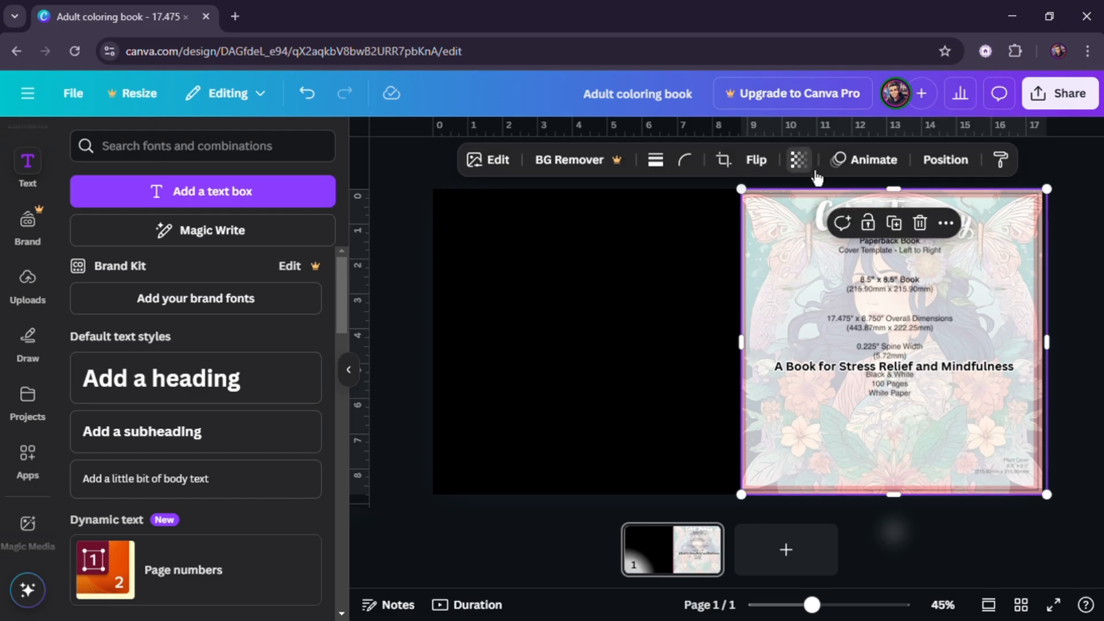
click(806, 165)
drag(750, 227, 920, 246)
click(1081, 256)
click(1093, 259)
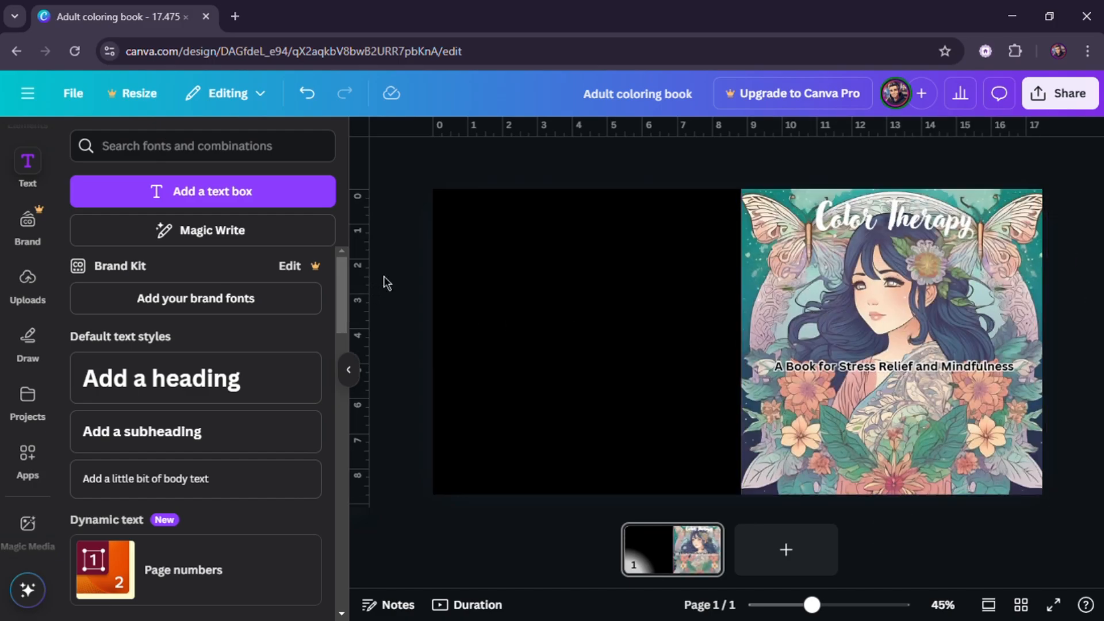
- Download the cover design as a PDF Print file
click(366, 373)
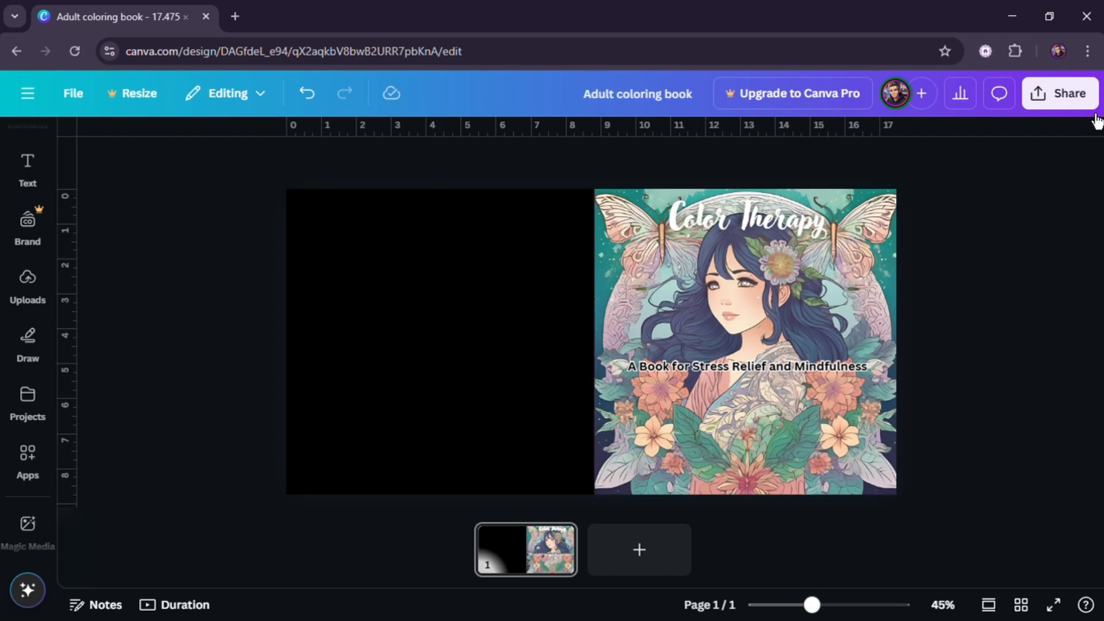
click(1065, 102)
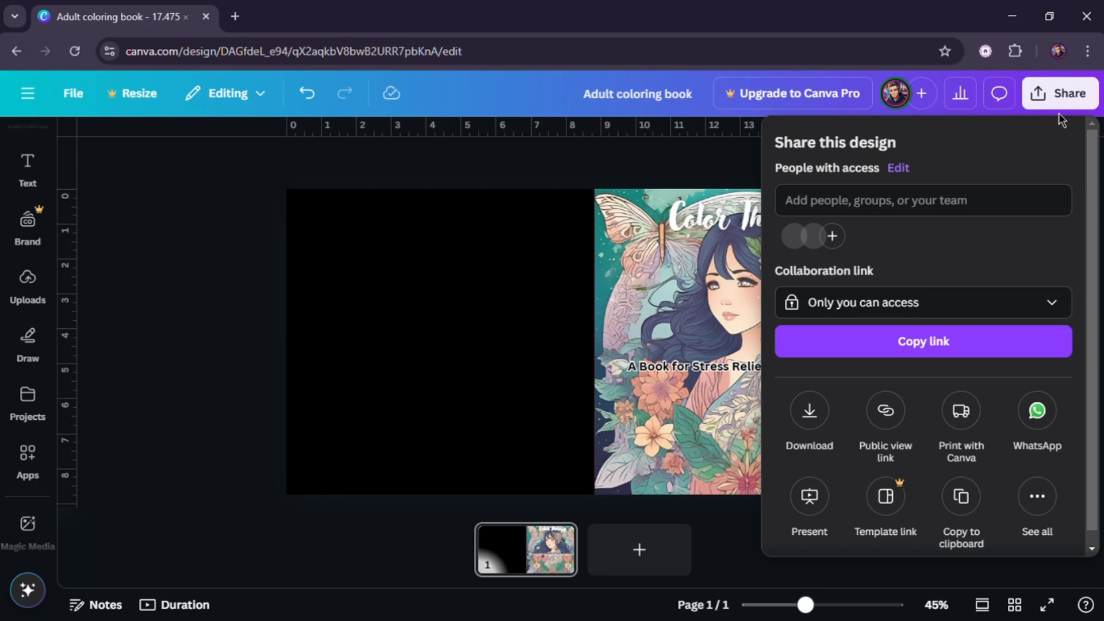
click(824, 421)
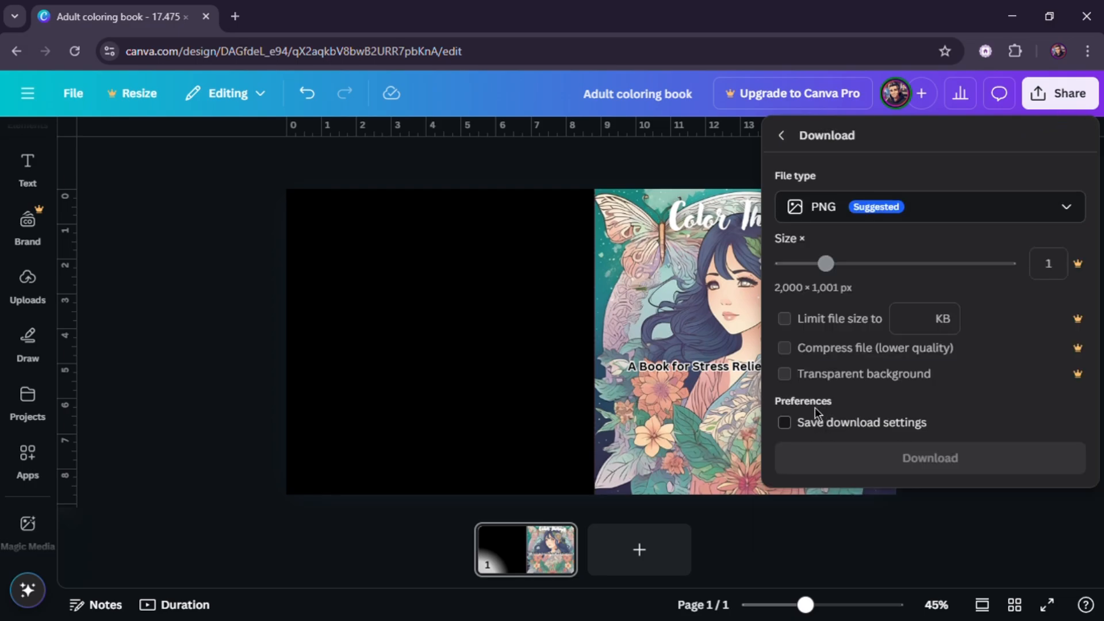
click(925, 224)
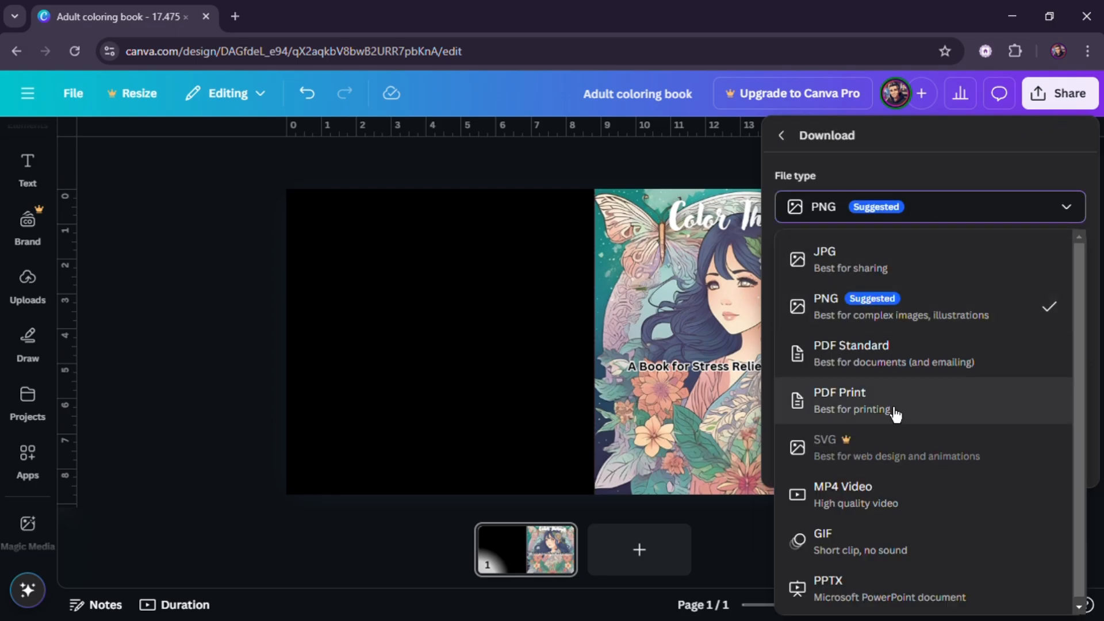
click(892, 413)
click(956, 443)
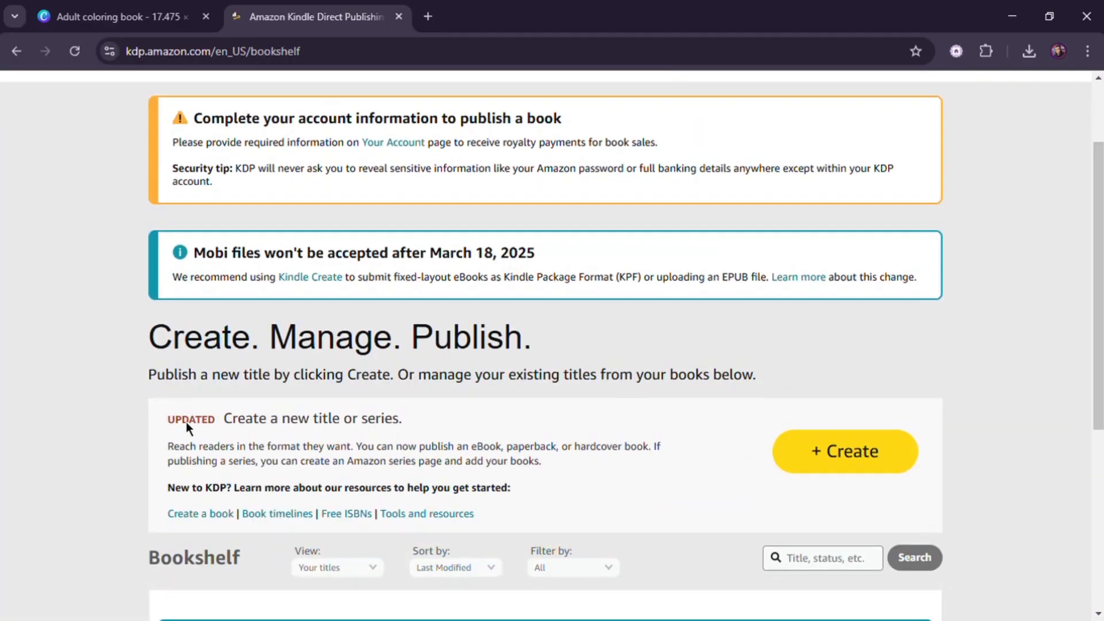
- Start creating a new paperback title on Amazon Kindle Direct Publishing
scroll(221, 437, down, 5)
scroll(221, 437, down, 1)
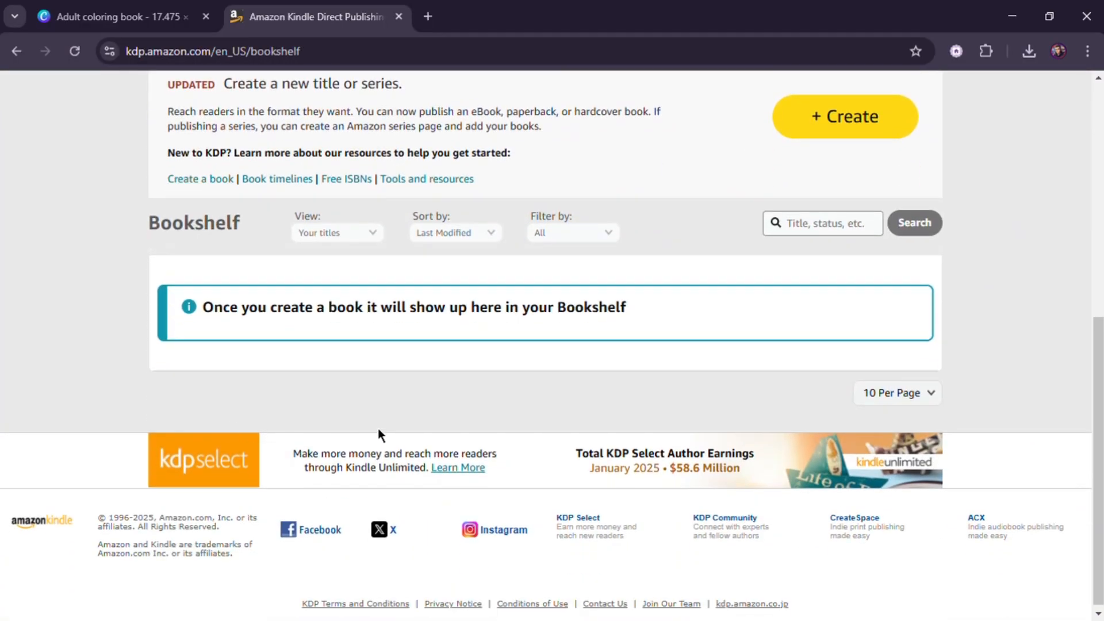
scroll(446, 405, up, 1)
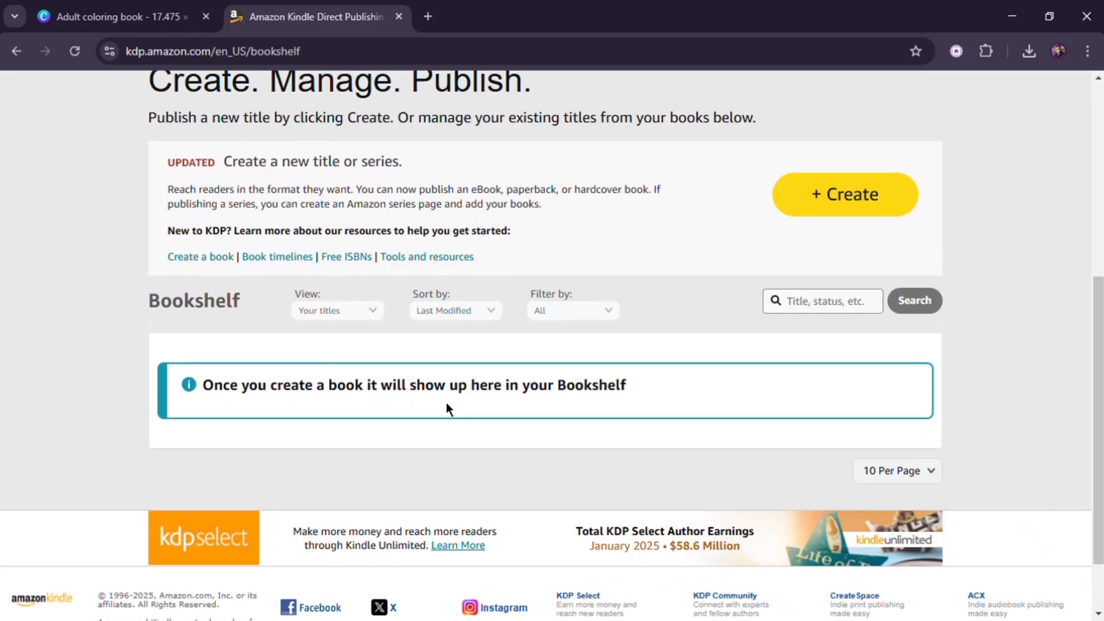
scroll(446, 405, up, 1)
click(855, 283)
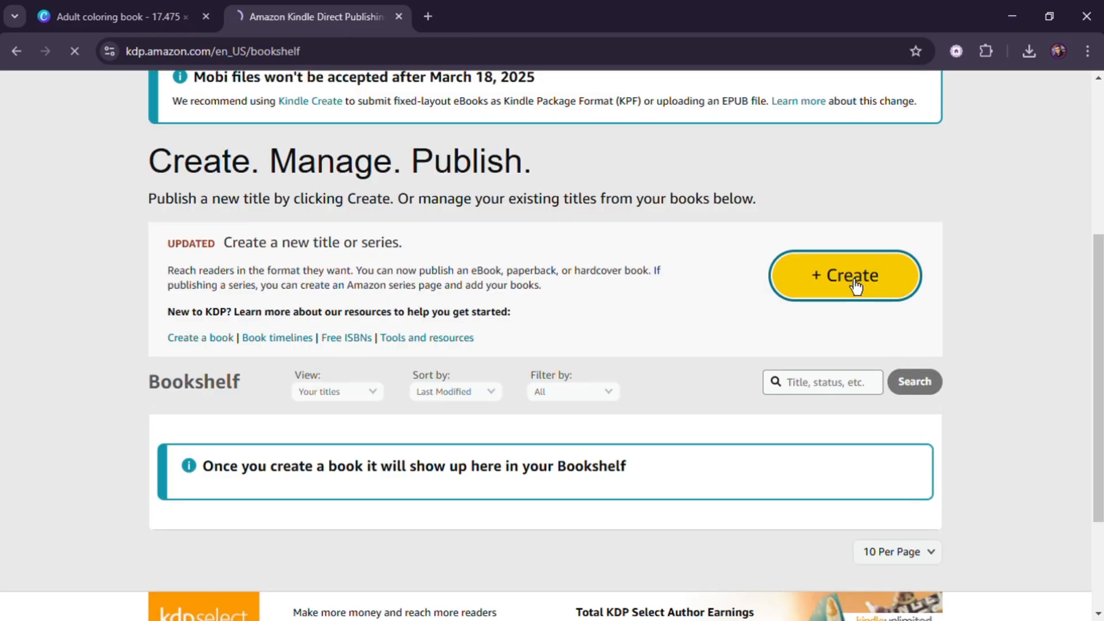
scroll(619, 321, down, 2)
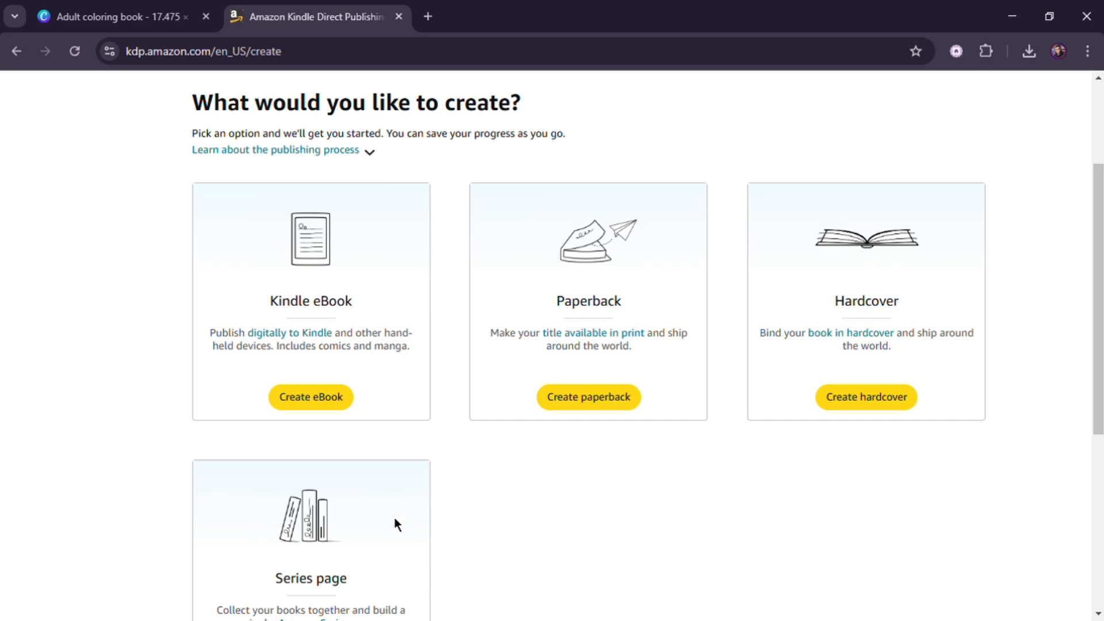
scroll(343, 522, down, 2)
scroll(571, 480, up, 2)
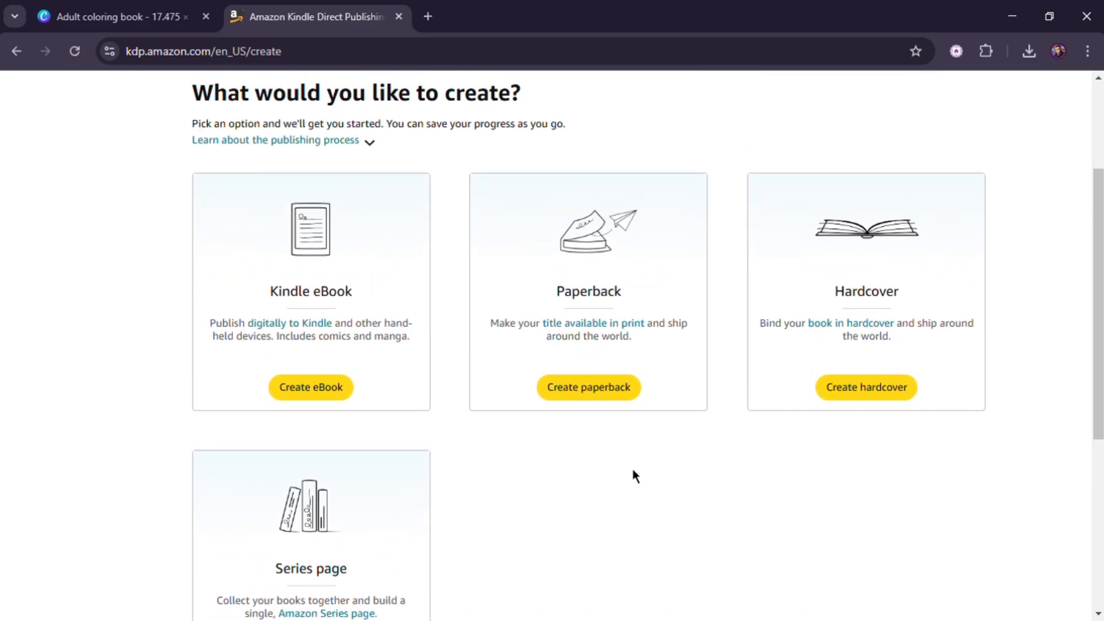
scroll(632, 474, up, 1)
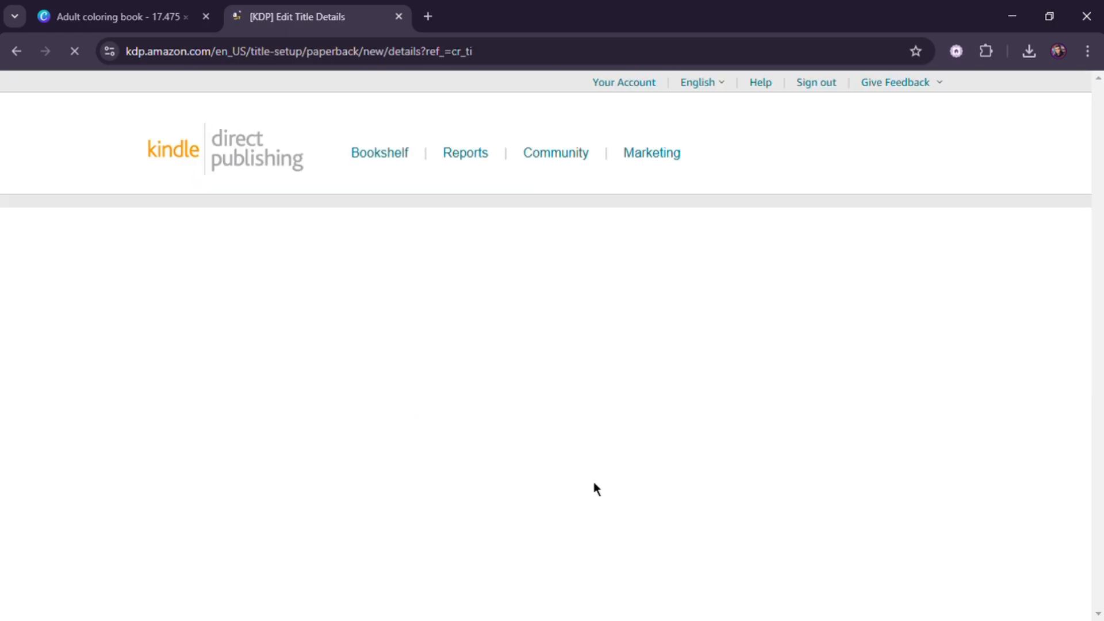
- Enter "Color Therapy" as the paperback's book title, checking it against the cover heading in Canva
scroll(469, 357, down, 3)
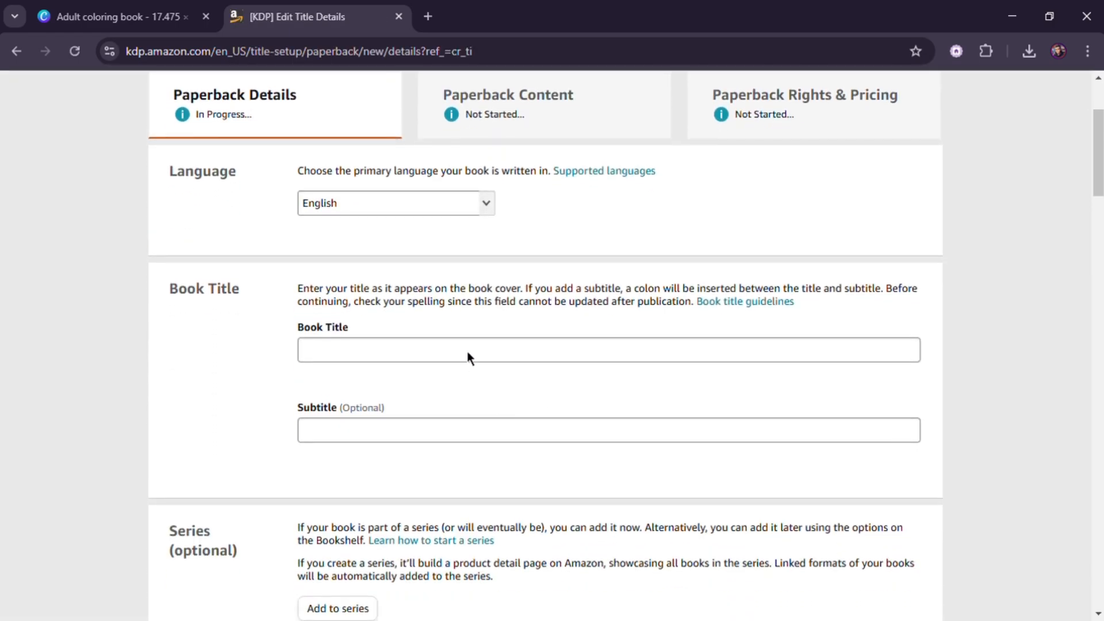
click(353, 356)
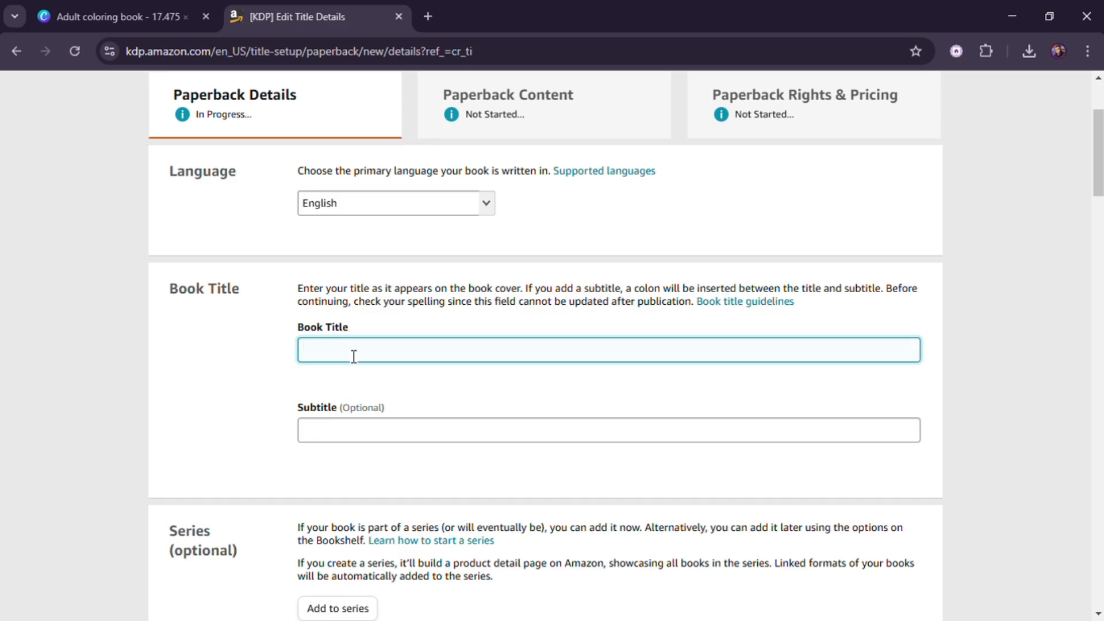
text(Color the)
click(147, 8)
click(800, 227)
double_click(799, 228)
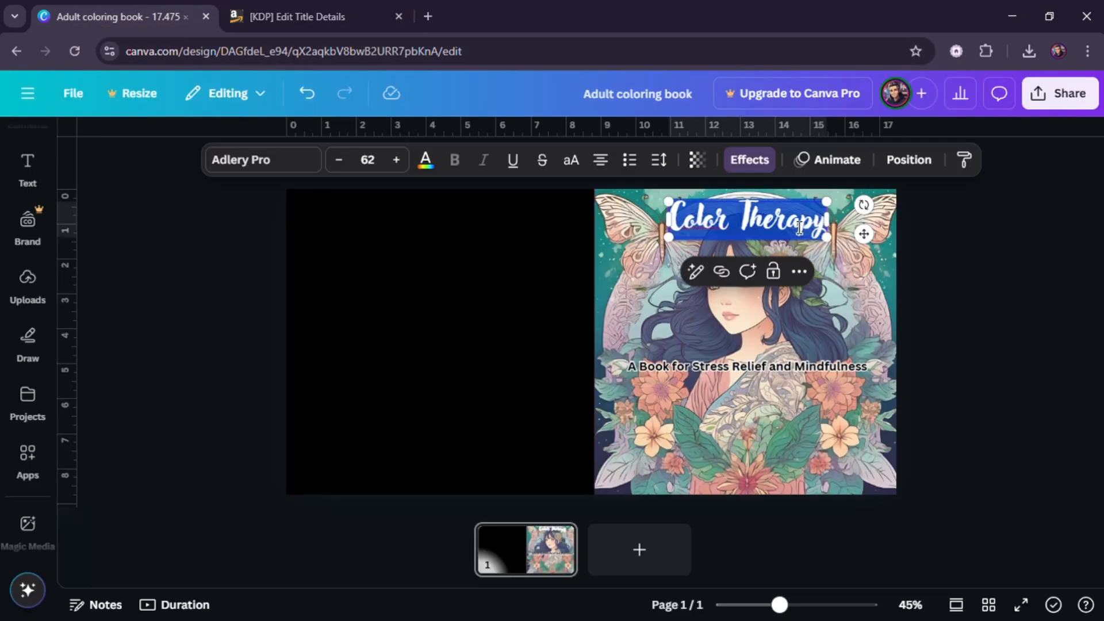
click(313, 16)
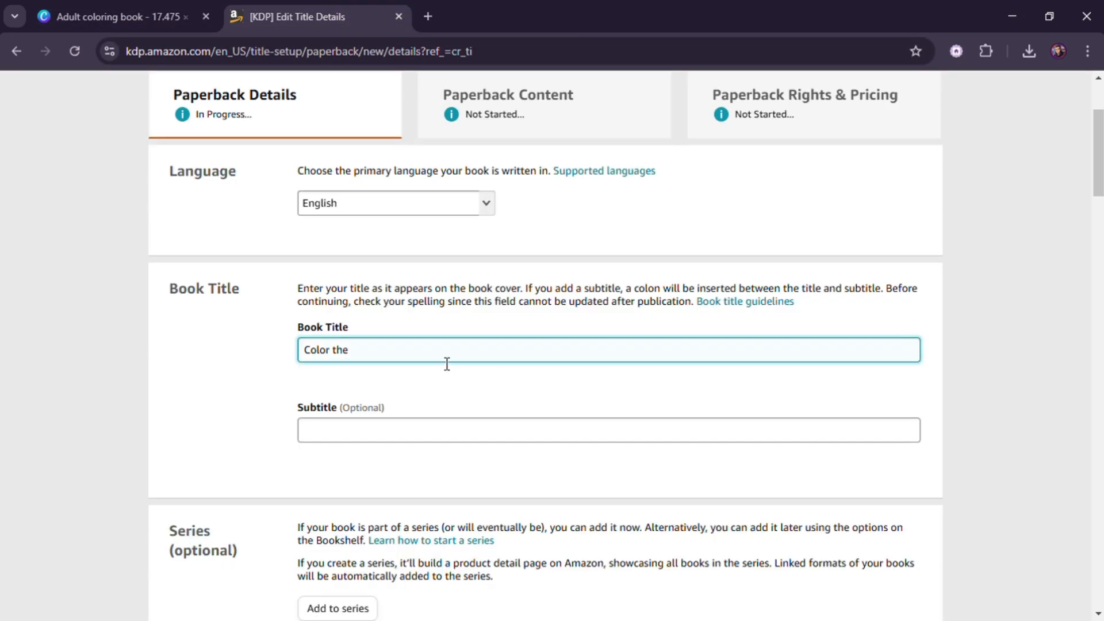
- Enter the cover's tagline "A Book for Stress Relief and Mindfulness." as the paperback's subtitle, copying it from the Canva design
click(131, 25)
click(711, 366)
key(ctrl+a)
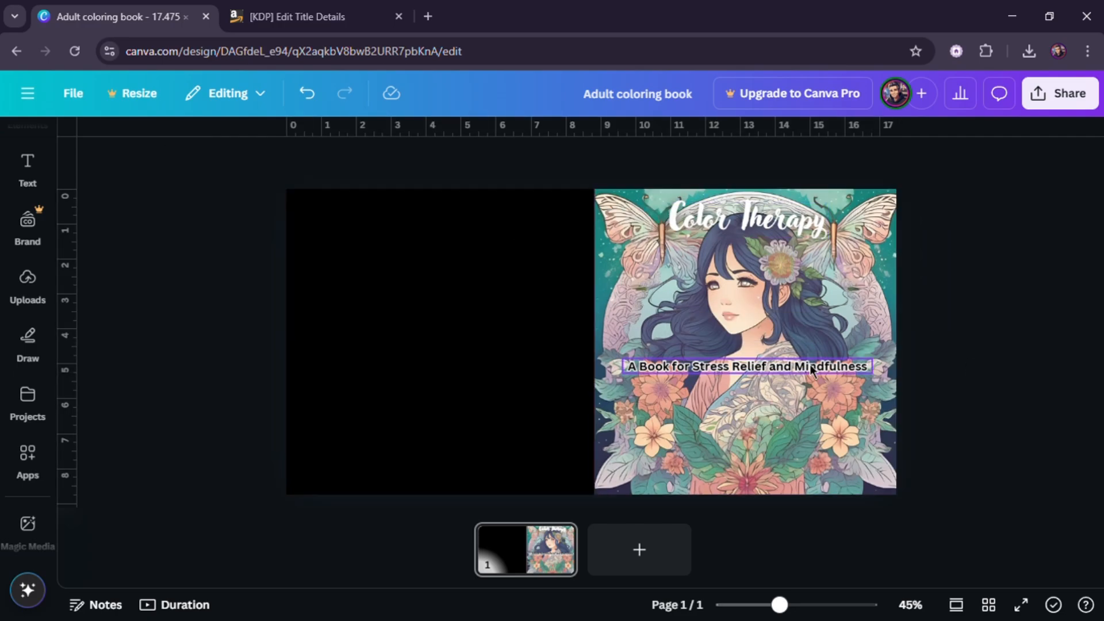
double_click(794, 368)
click(389, 7)
click(506, 435)
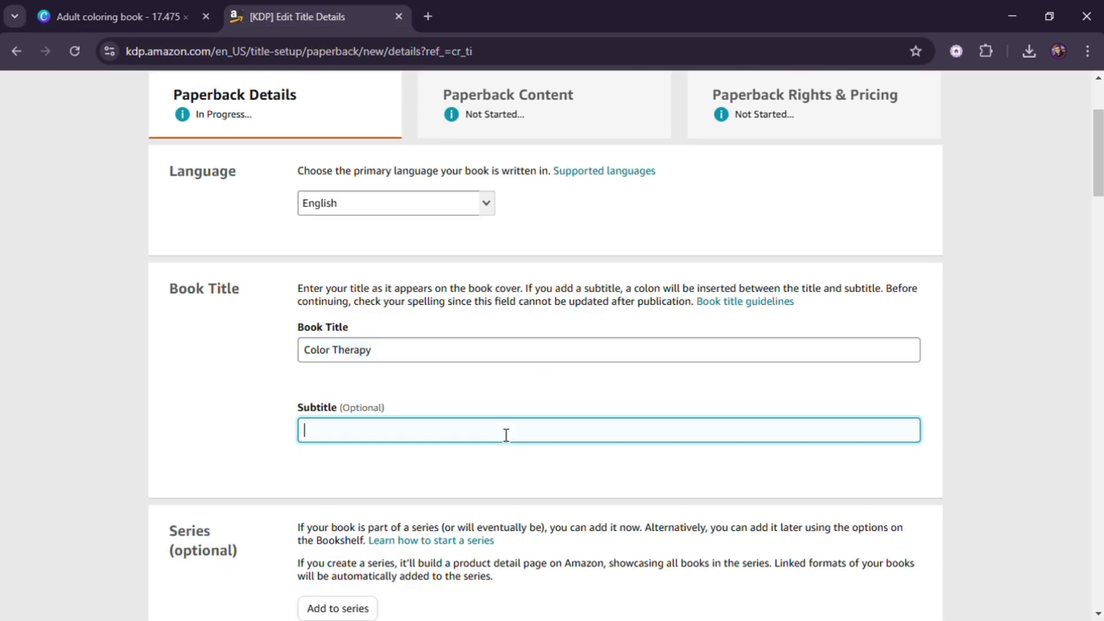
text(.)
scroll(938, 396, down, 4)
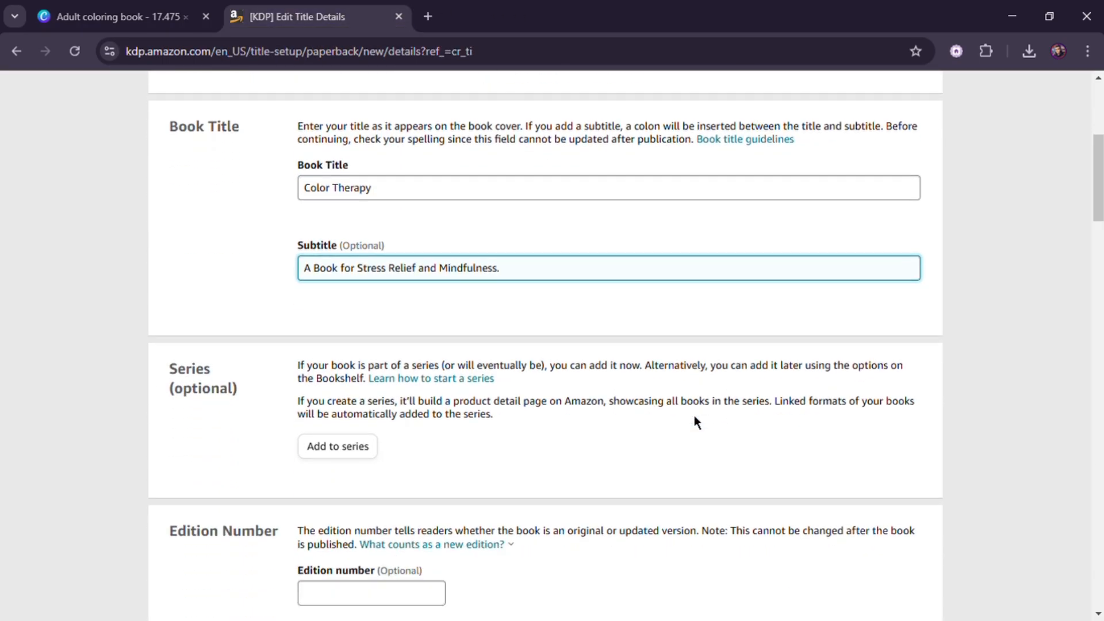
- Enter the primary author's first and last name
scroll(420, 378, down, 3)
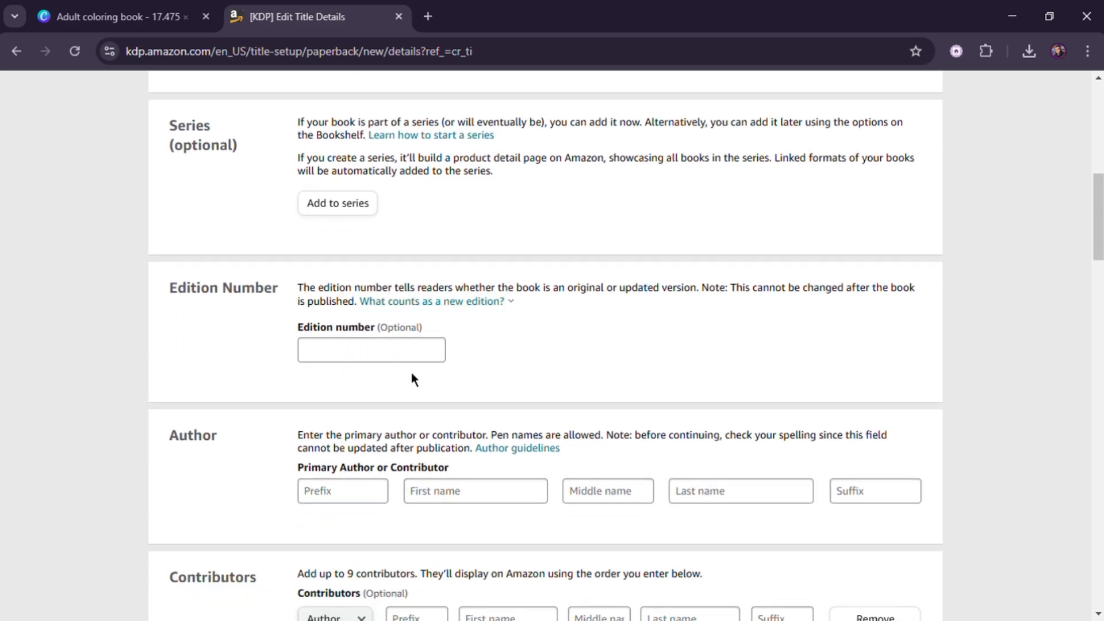
scroll(420, 366, down, 3)
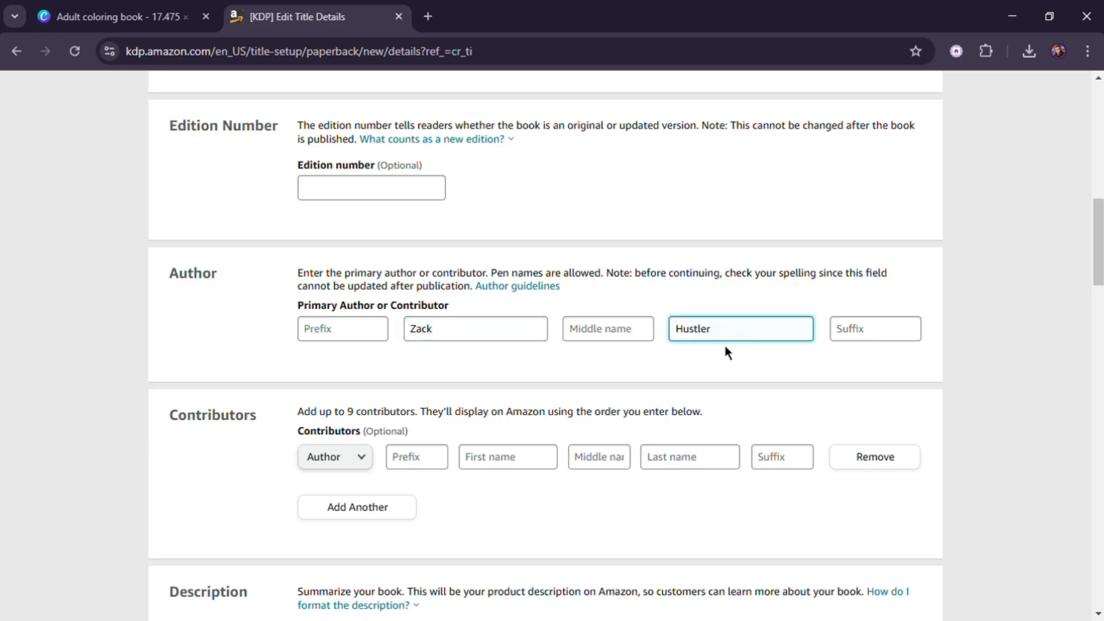
scroll(345, 387, down, 6)
- Copy the generated coloring book description from ChatGPT and paste it into the book's Description field
click(539, 408)
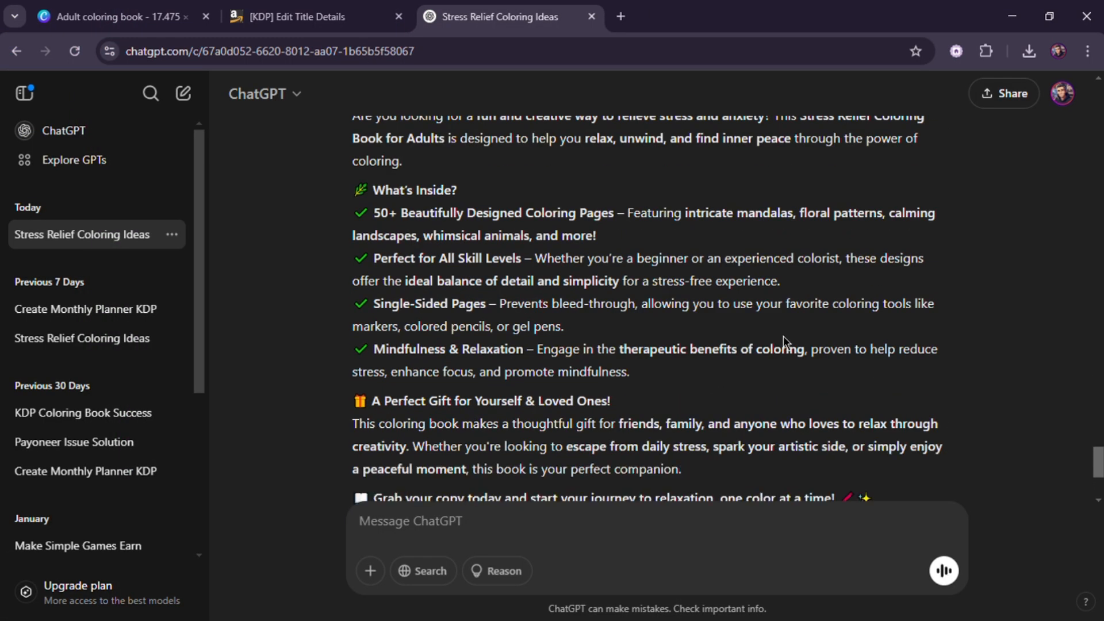
click(382, 437)
click(298, 16)
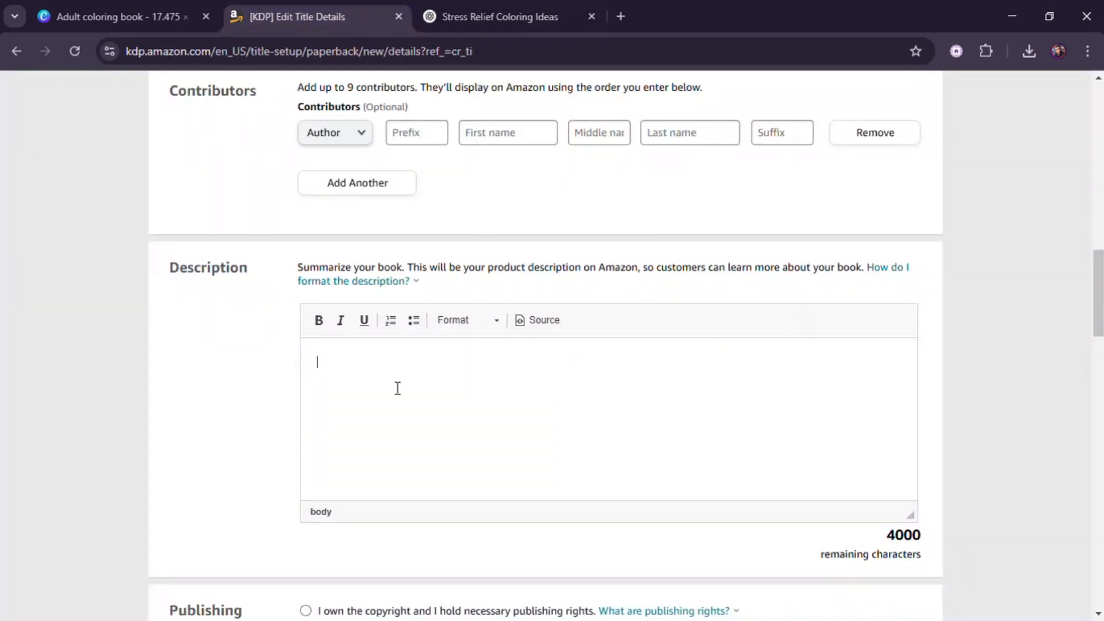
key(ctrl+v)
- Trim the pasted description by deleting ChatGPT's introductory sentence and a stray line of text
scroll(397, 388, up, 15)
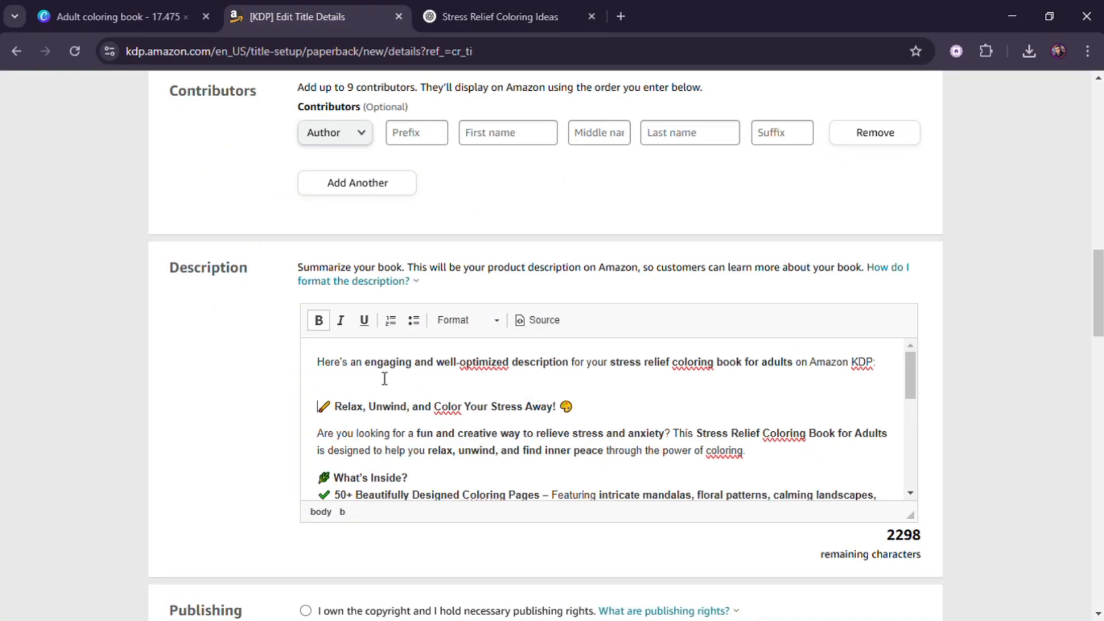
key(BackSpace)
key(BackSpace)
key(BackSpace)
key(BackSpace)
key(BackSpace)
key(BackSpace)
key(BackSpace)
key(BackSpace)
key(BackSpace)
key(BackSpace)
key(BackSpace)
key(BackSpace)
key(BackSpace)
key(BackSpace)
key(BackSpace)
key(BackSpace)
key(BackSpace)
key(BackSpace)
key(BackSpace)
key(BackSpace)
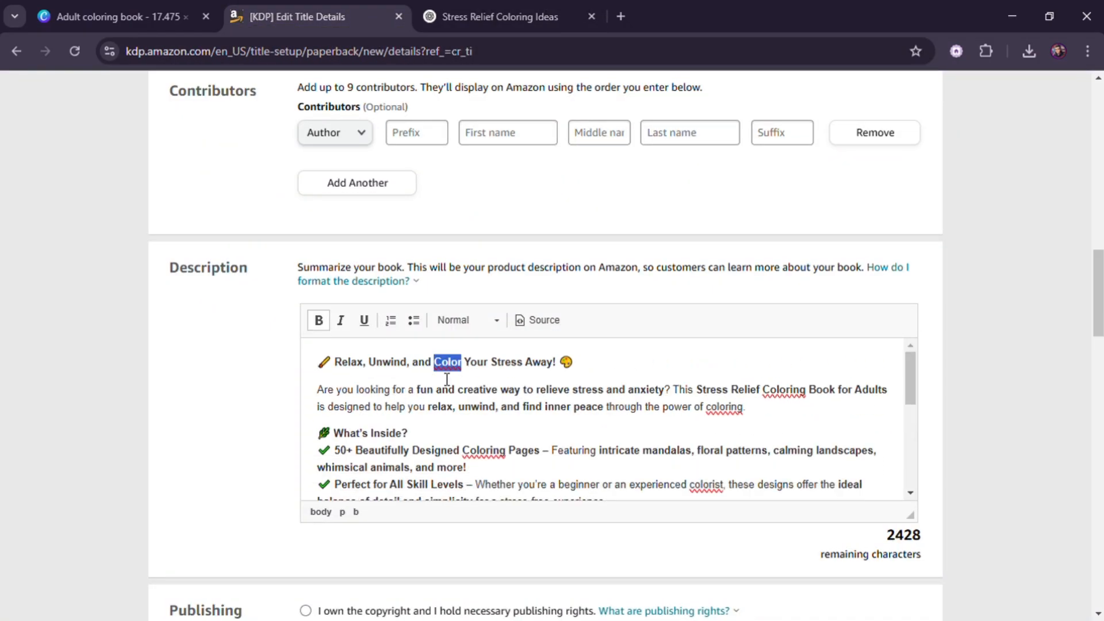
scroll(513, 468, down, 15)
drag(315, 467, 882, 476)
key(BackSpace)
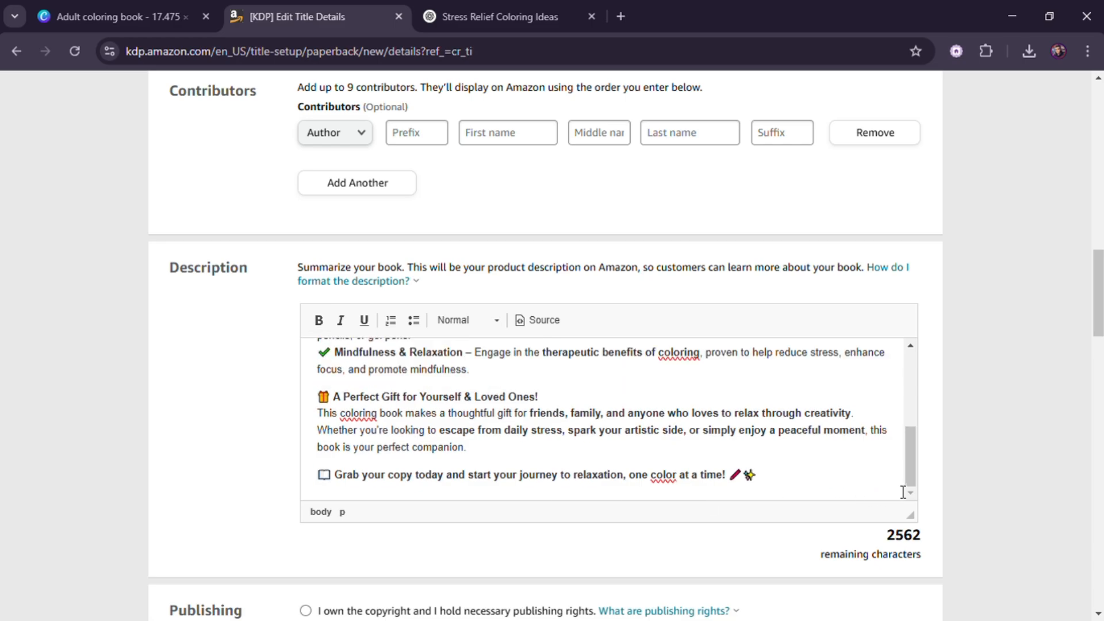
- Declare that you own the copyright and that the book contains no sexually explicit images or title
scroll(771, 475, up, 10)
scroll(812, 543, down, 2)
scroll(812, 543, down, 3)
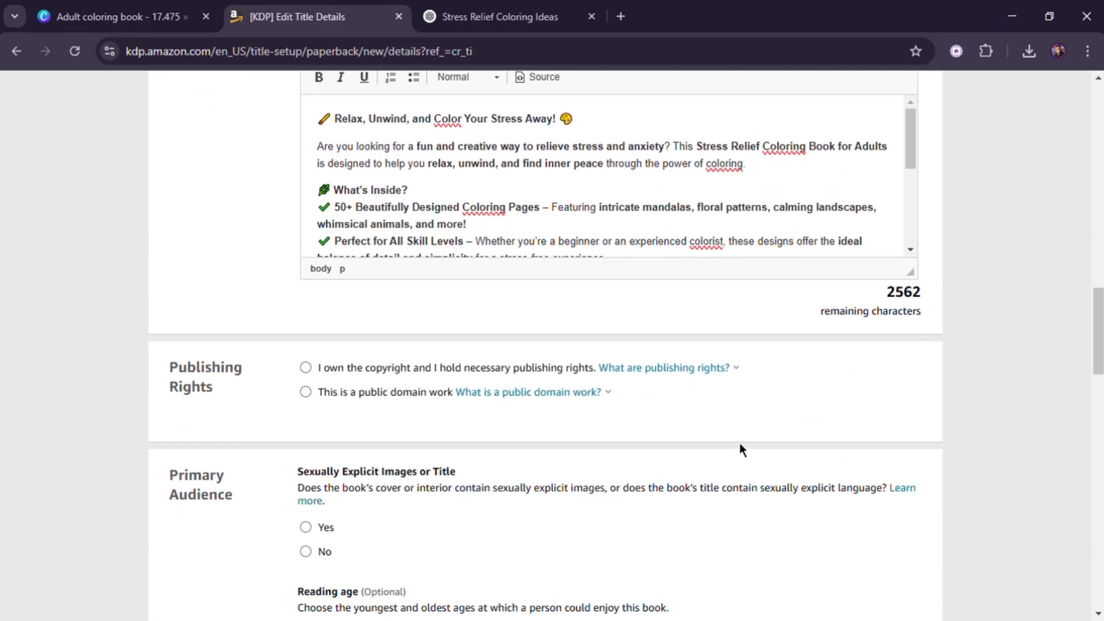
scroll(220, 402, down, 2)
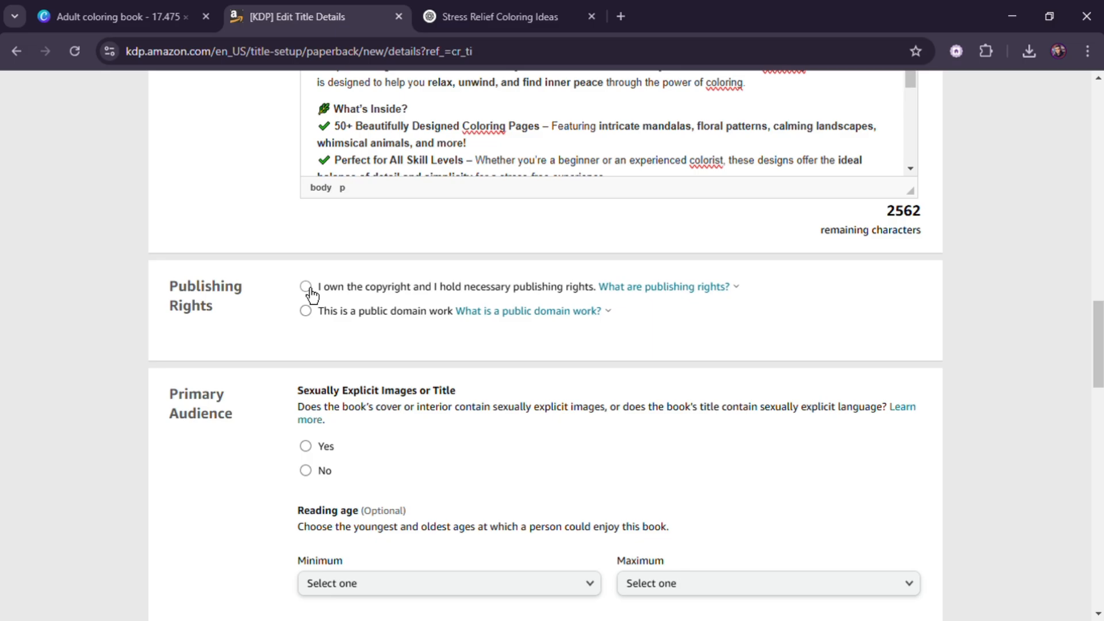
click(317, 476)
scroll(459, 447, down, 4)
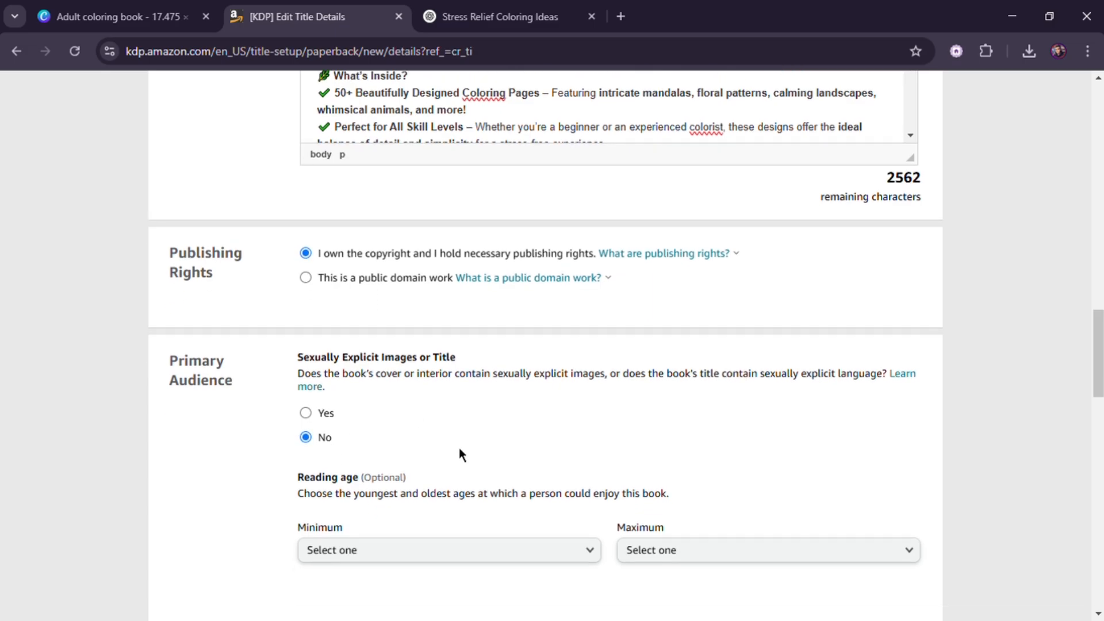
- Set the reading age range to a minimum of 13 and a maximum of 18+
click(419, 426)
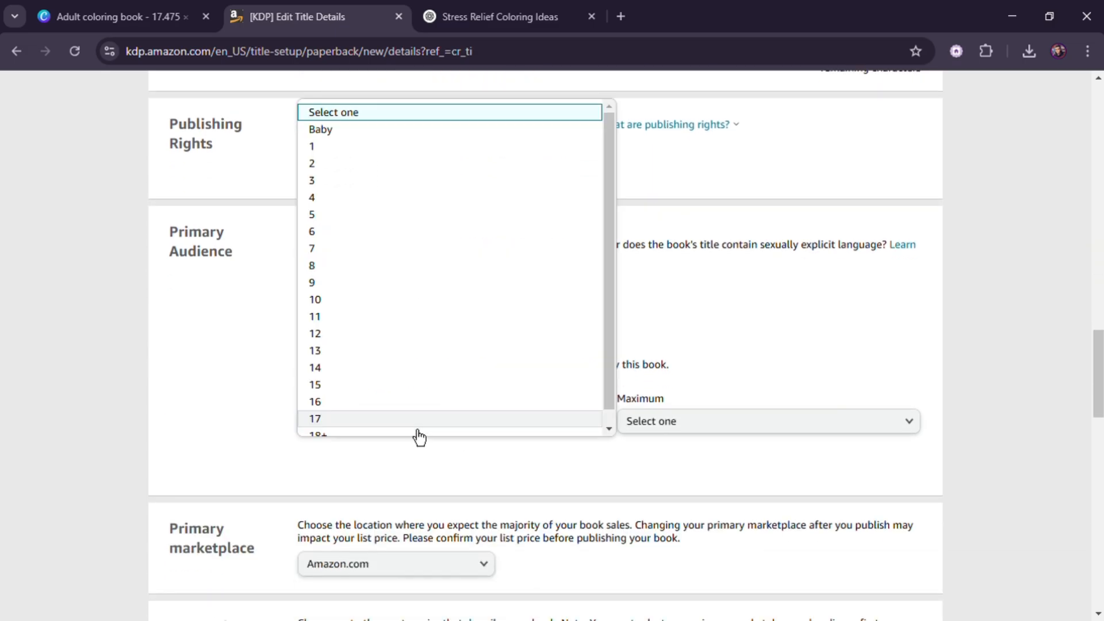
click(262, 427)
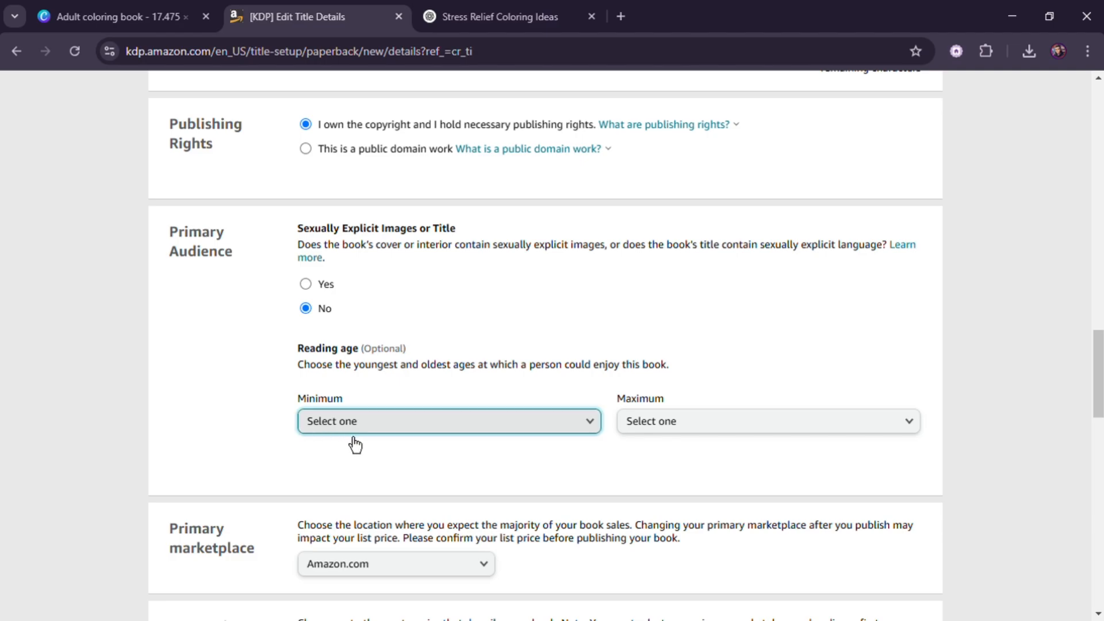
click(396, 431)
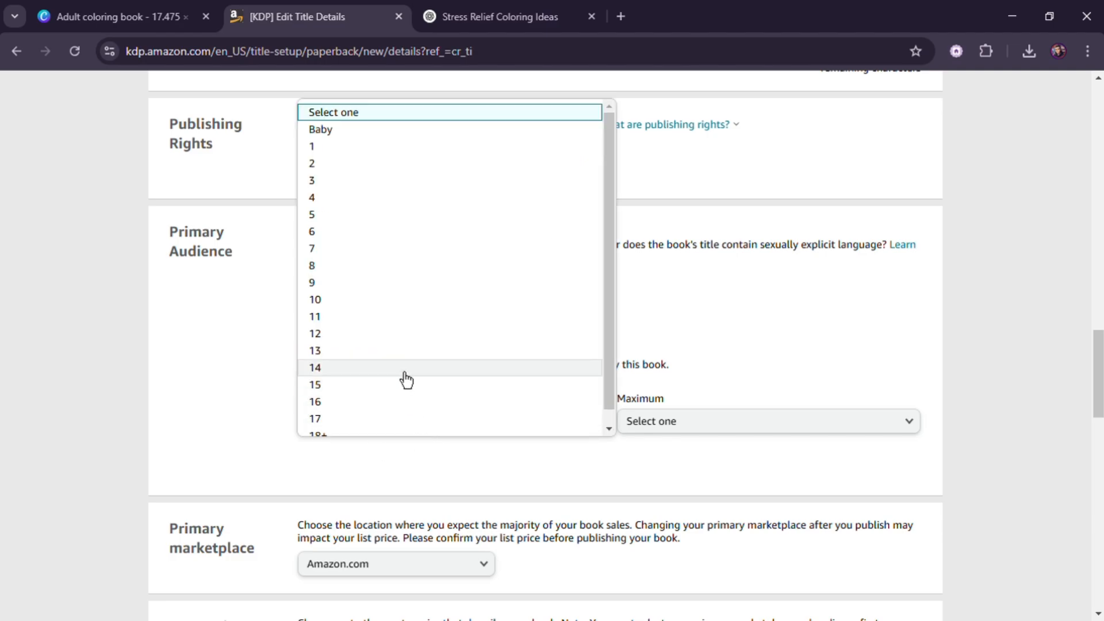
scroll(397, 386, down, 1)
click(249, 382)
click(341, 438)
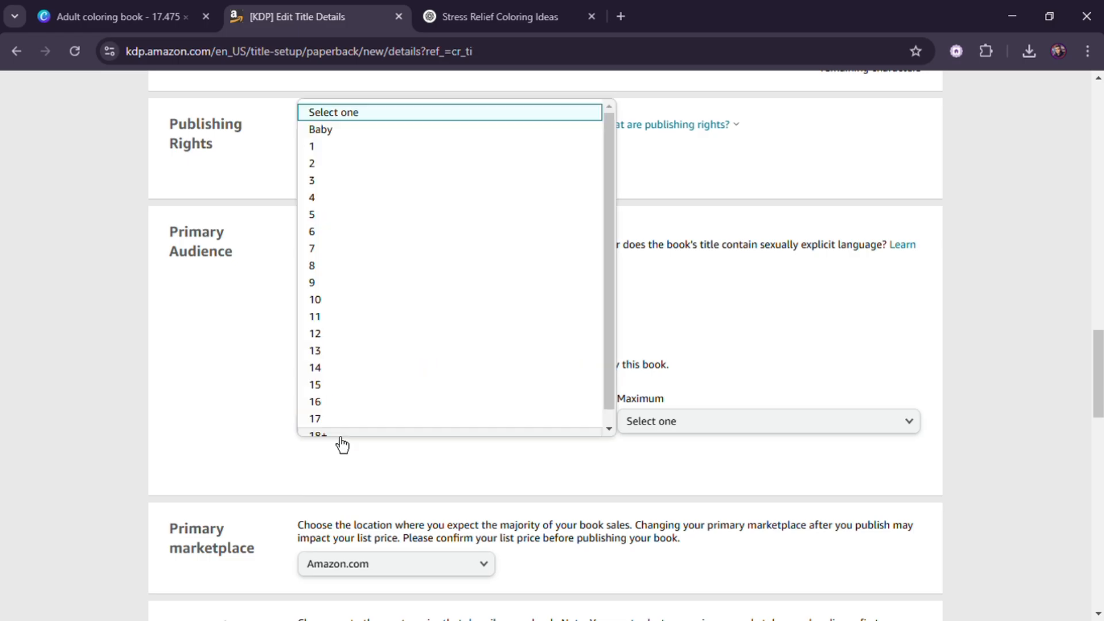
click(371, 351)
click(665, 441)
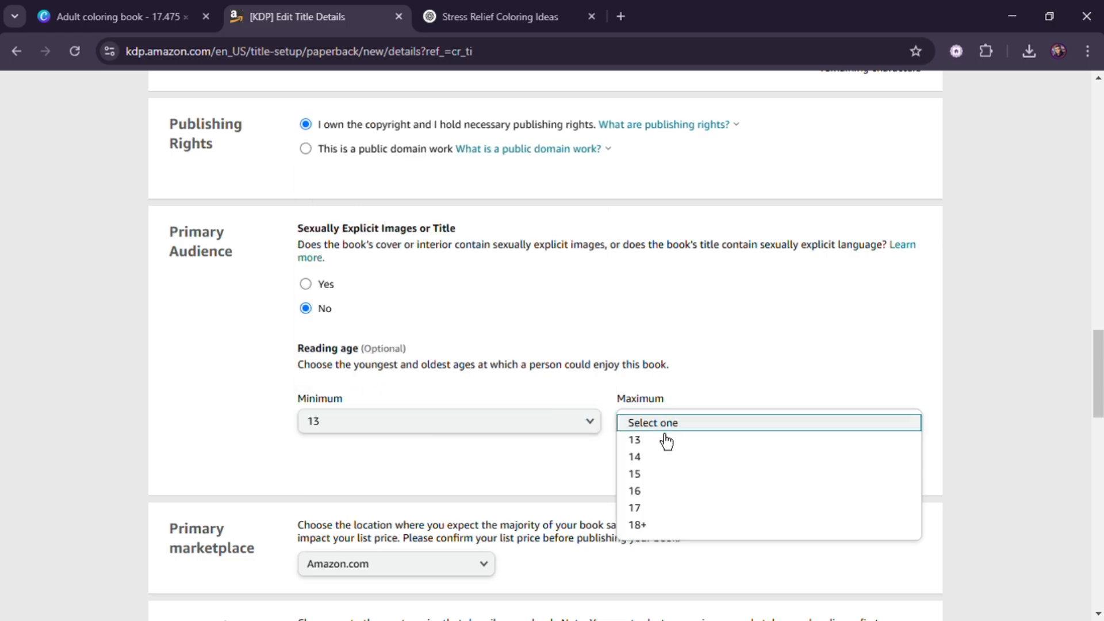
click(678, 526)
scroll(663, 485, down, 3)
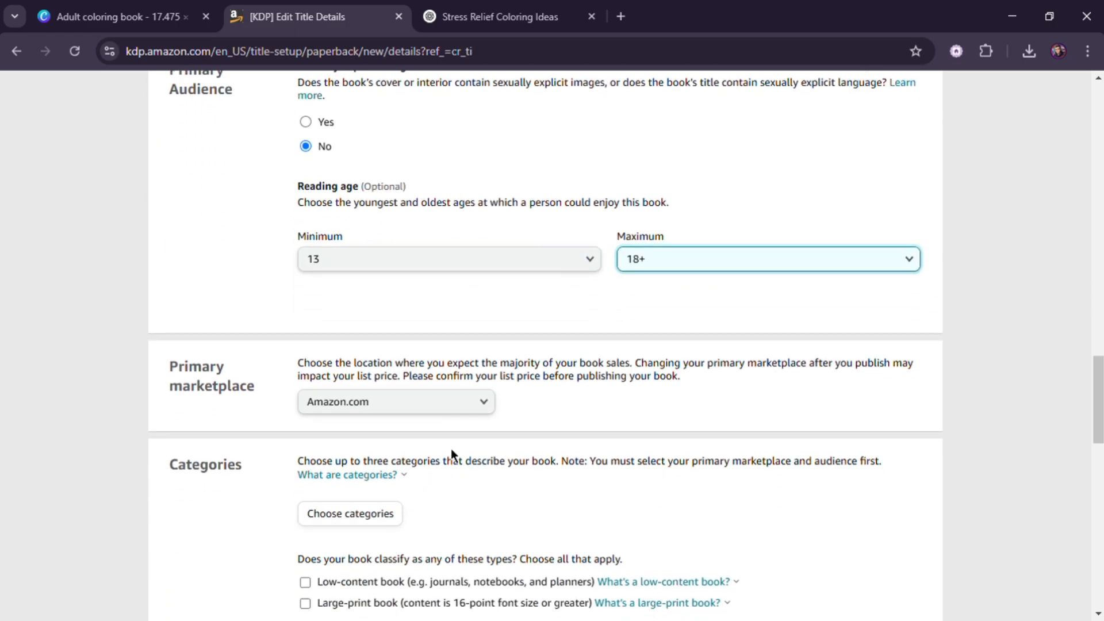
- Open category selection and choose Crafts, Hobbies & Home with the subcategory Coloring Books for Grown-Ups
scroll(475, 414, down, 3)
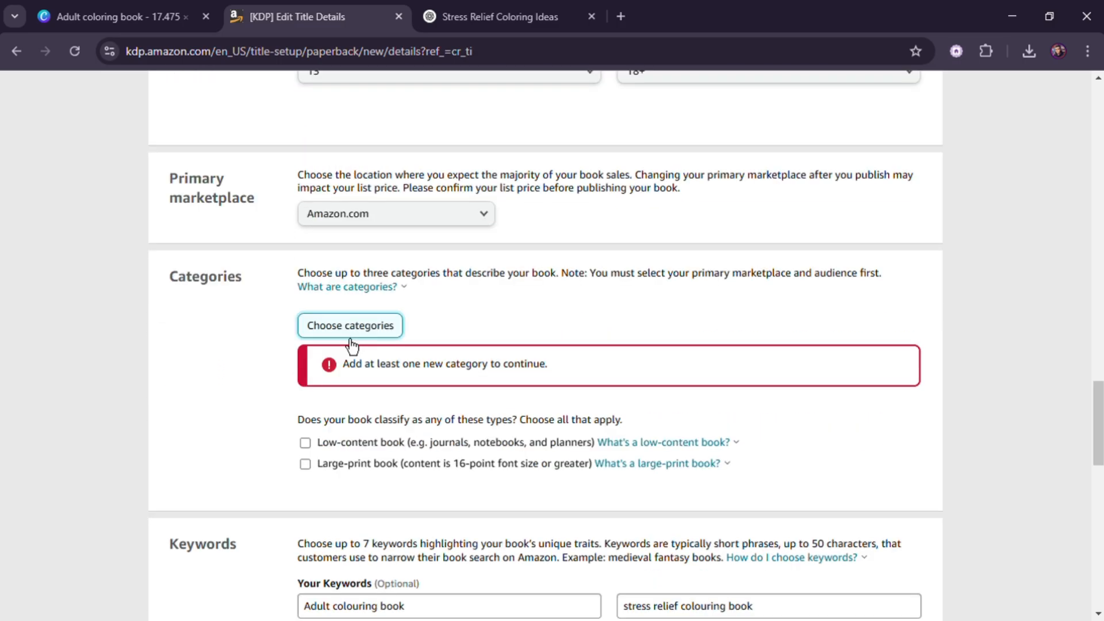
click(351, 326)
click(319, 342)
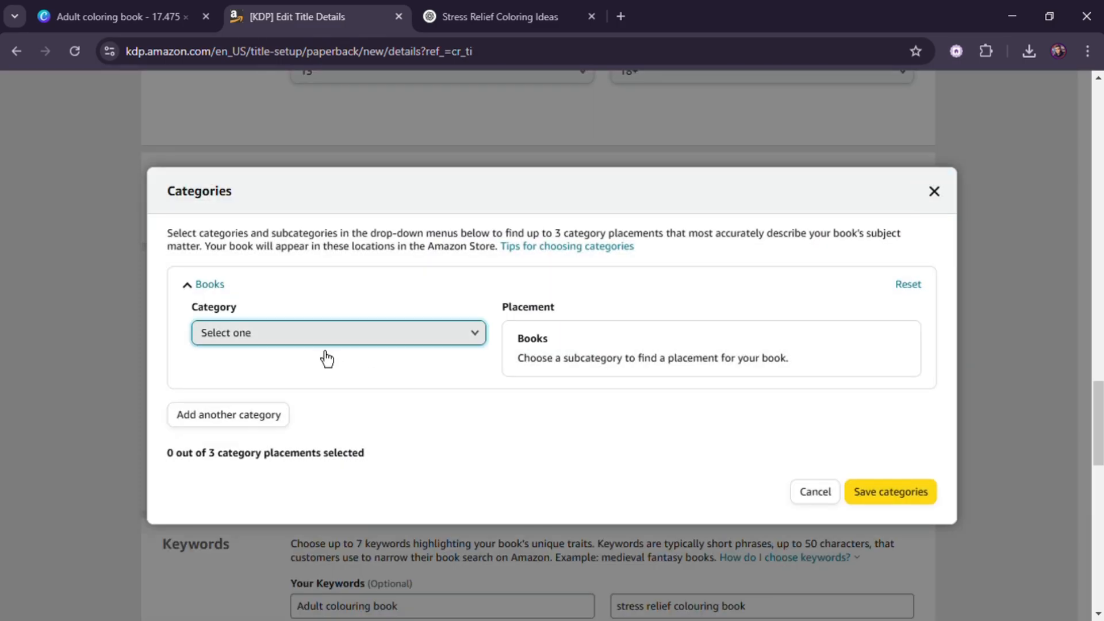
click(368, 455)
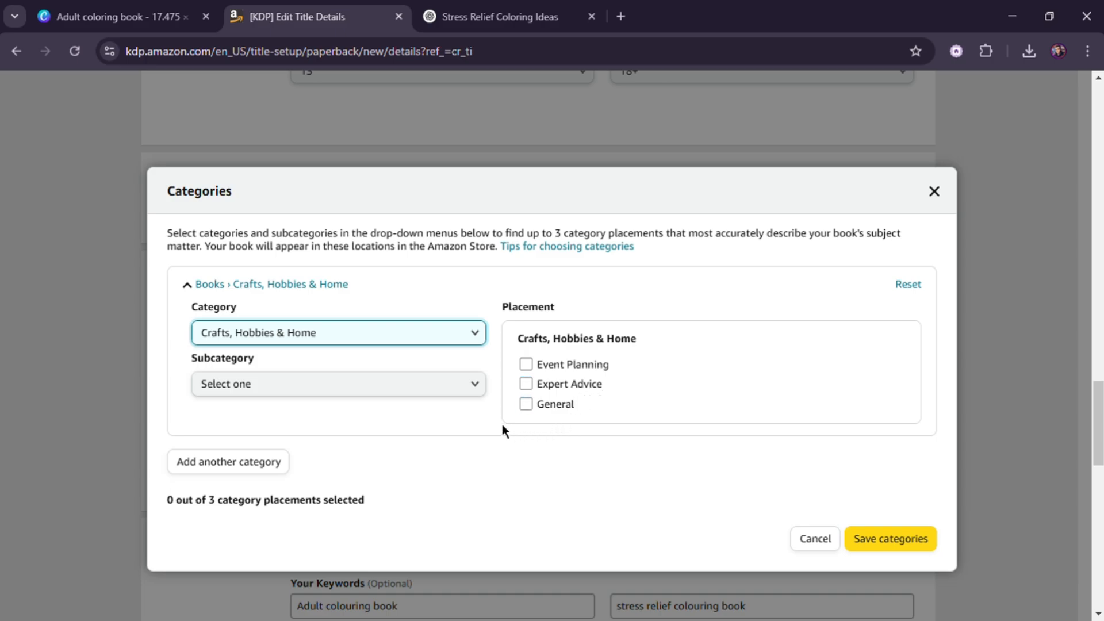
click(415, 400)
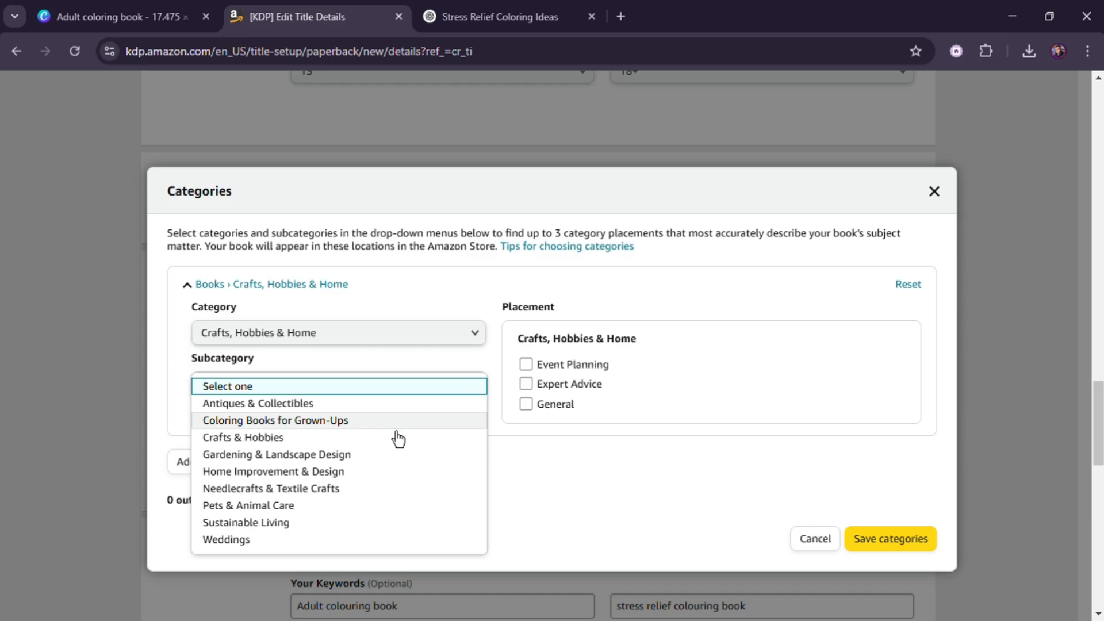
click(397, 429)
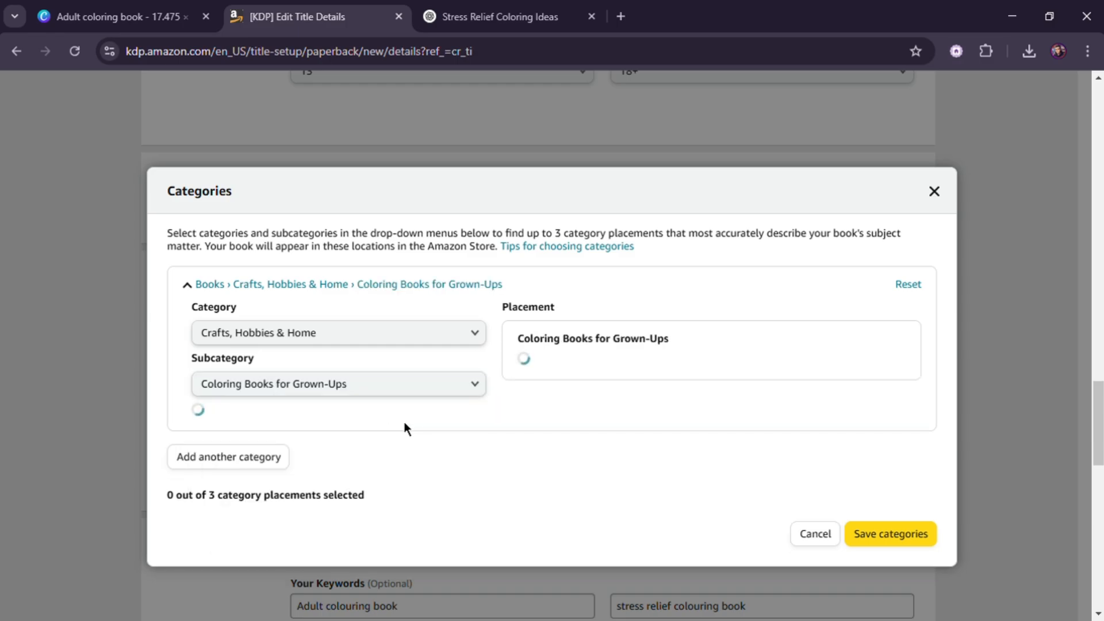
- Select the Animals, Mandalas & Patterns and Comics & Manga placements and save the categories
click(538, 371)
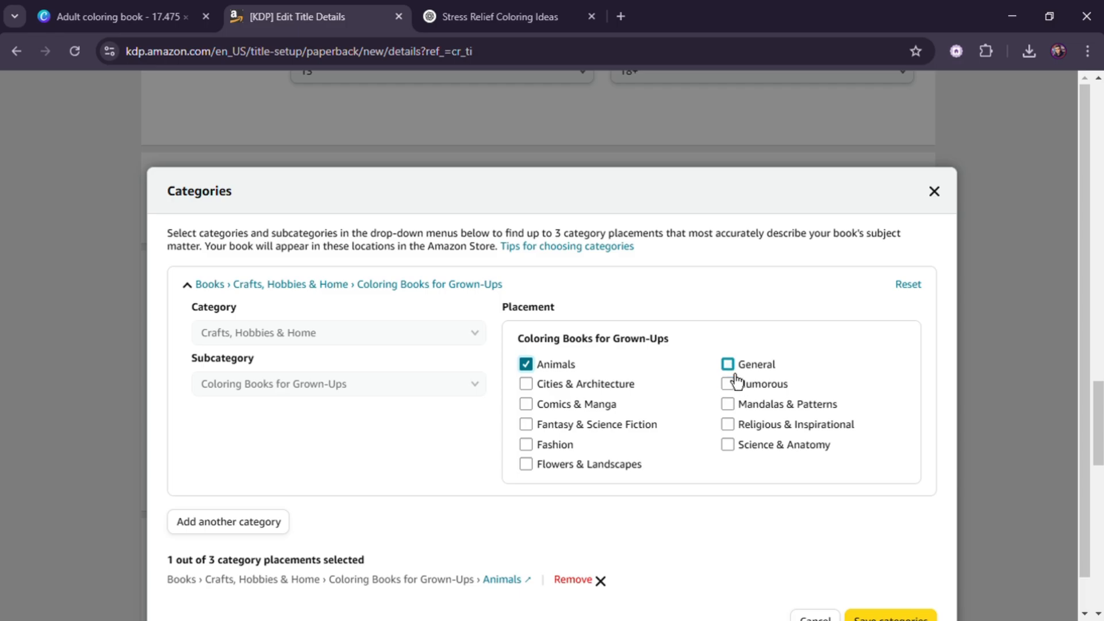
click(728, 364)
click(728, 404)
click(727, 364)
click(526, 404)
scroll(653, 467, down, 2)
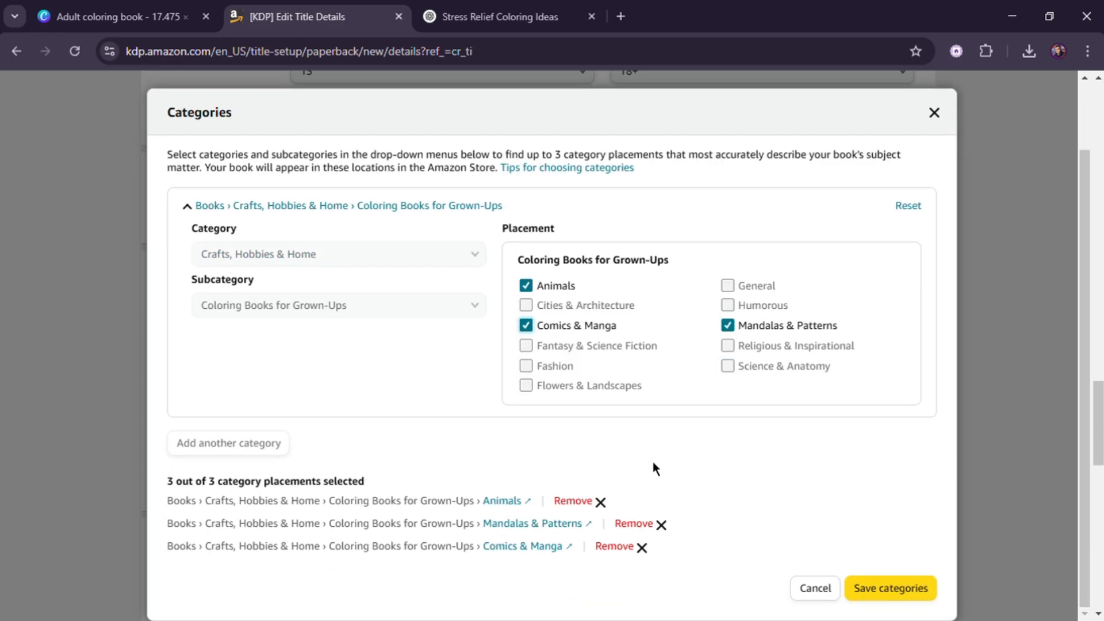
click(890, 587)
- Enter the keywords "Adult colouring book" and "stress relief colouring book"
scroll(448, 425, down, 3)
click(403, 432)
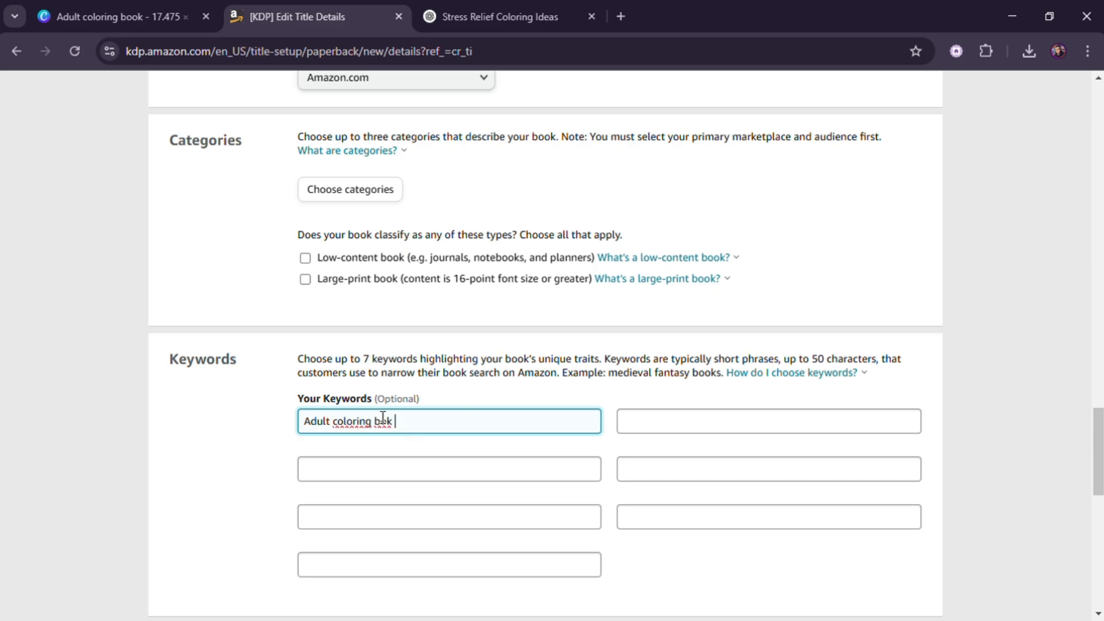
key(BackSpace)
key(BackSpace)
key(BackSpace)
key(BackSpace)
key(BackSpace)
key(BackSpace)
key(BackSpace)
key(BackSpace)
click(894, 440)
text(stress relief colo)
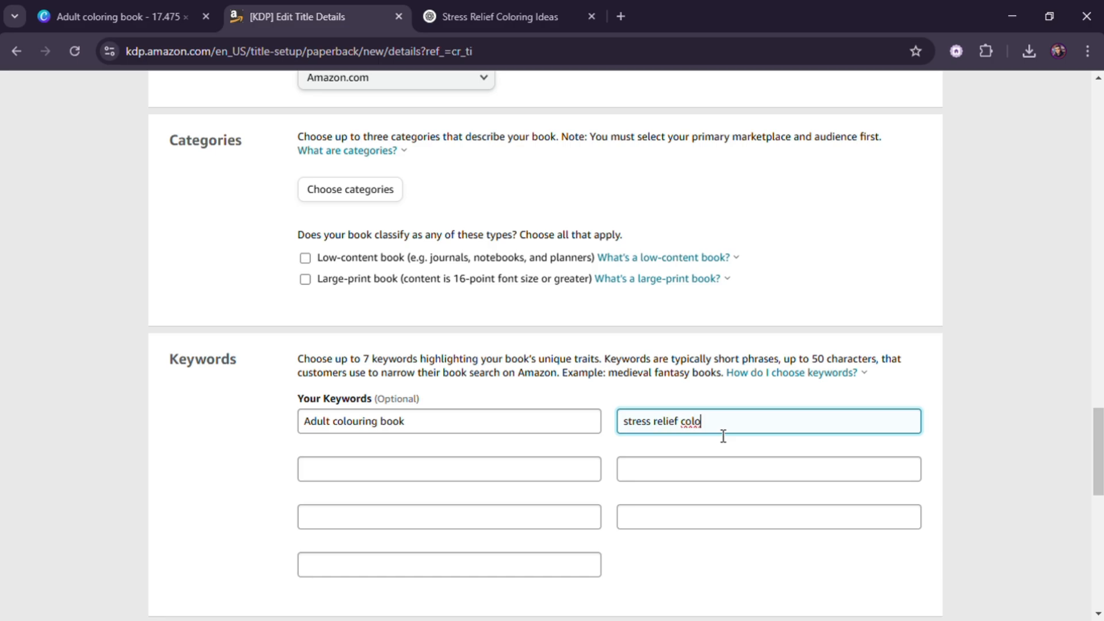
text(uring book)
- Add "Best gifts for adults" as the third keyword
click(572, 472)
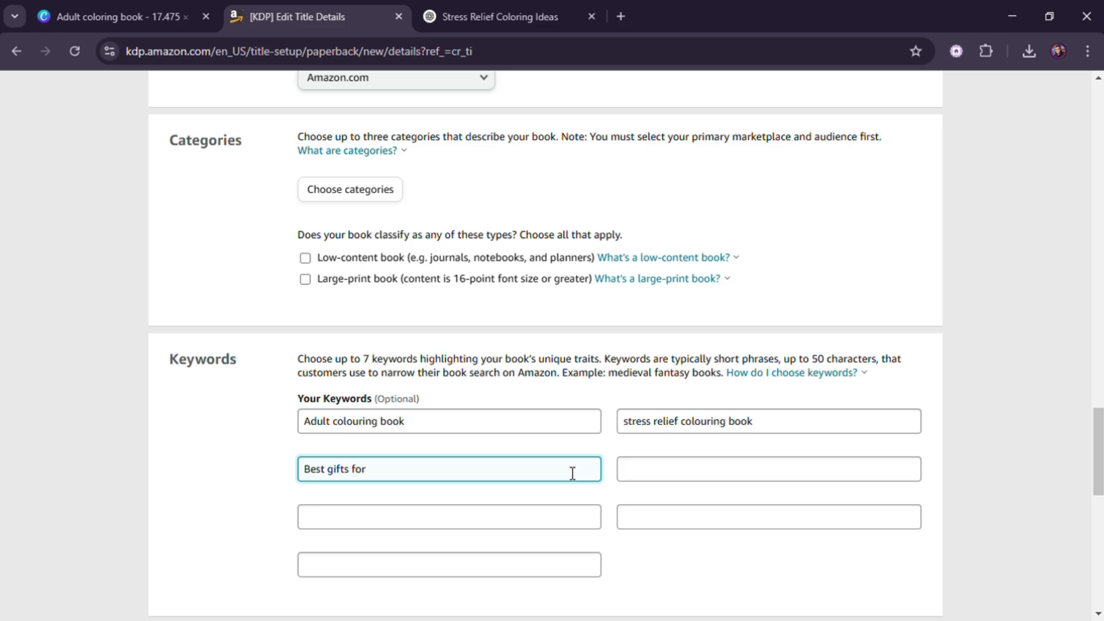
text(Best gifts for adults)
scroll(620, 461, down, 5)
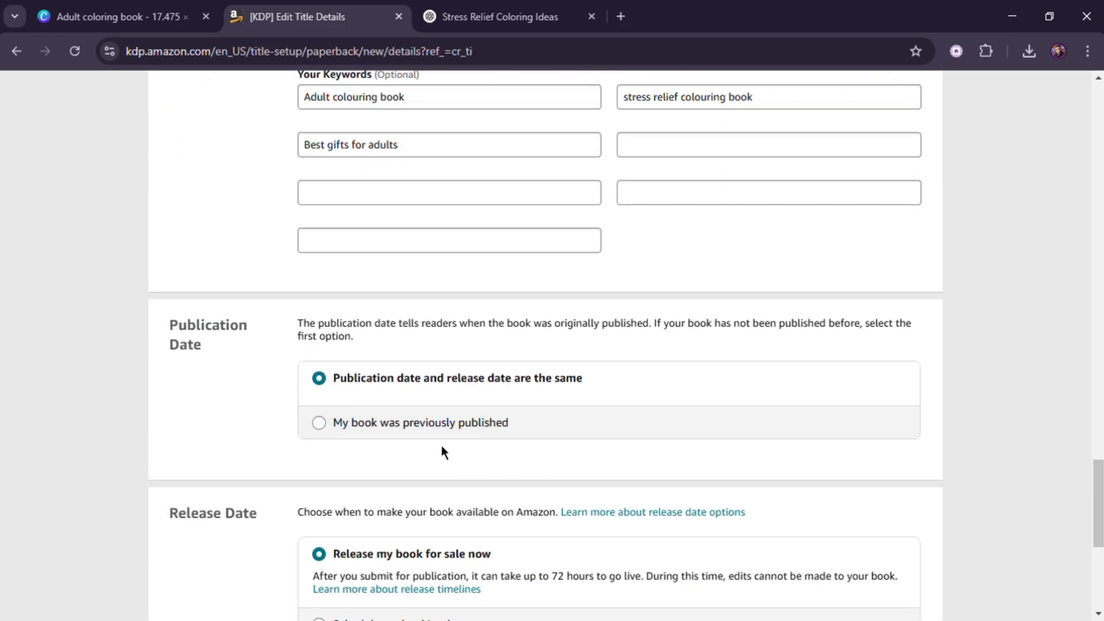
- Save the paperback details and continue to the Paperback Content page
scroll(446, 397, up, 10)
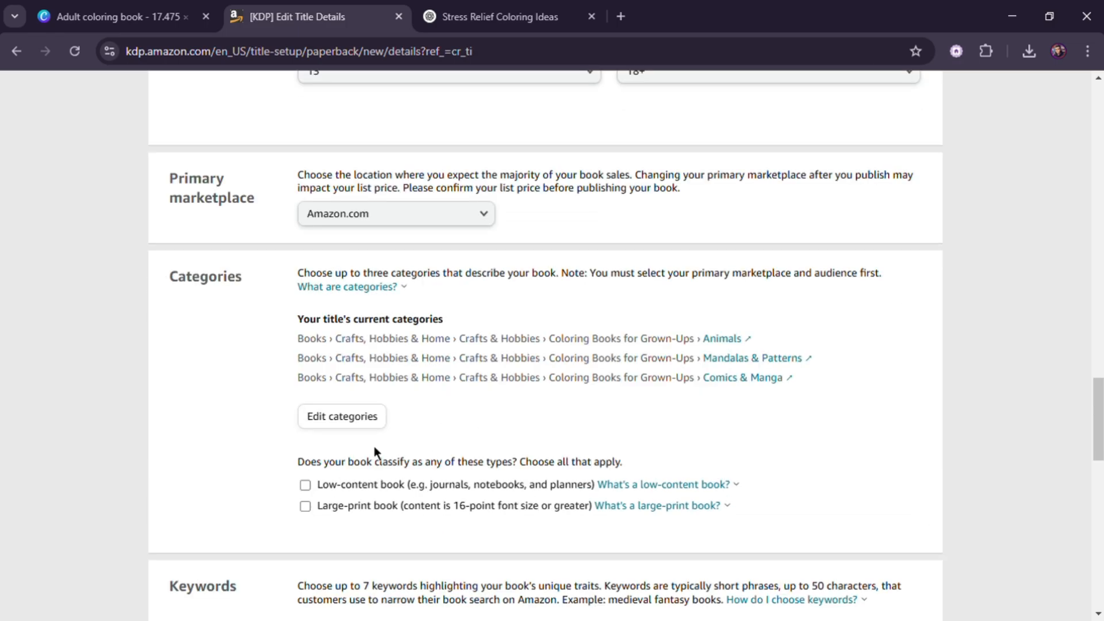
scroll(465, 437, down, 15)
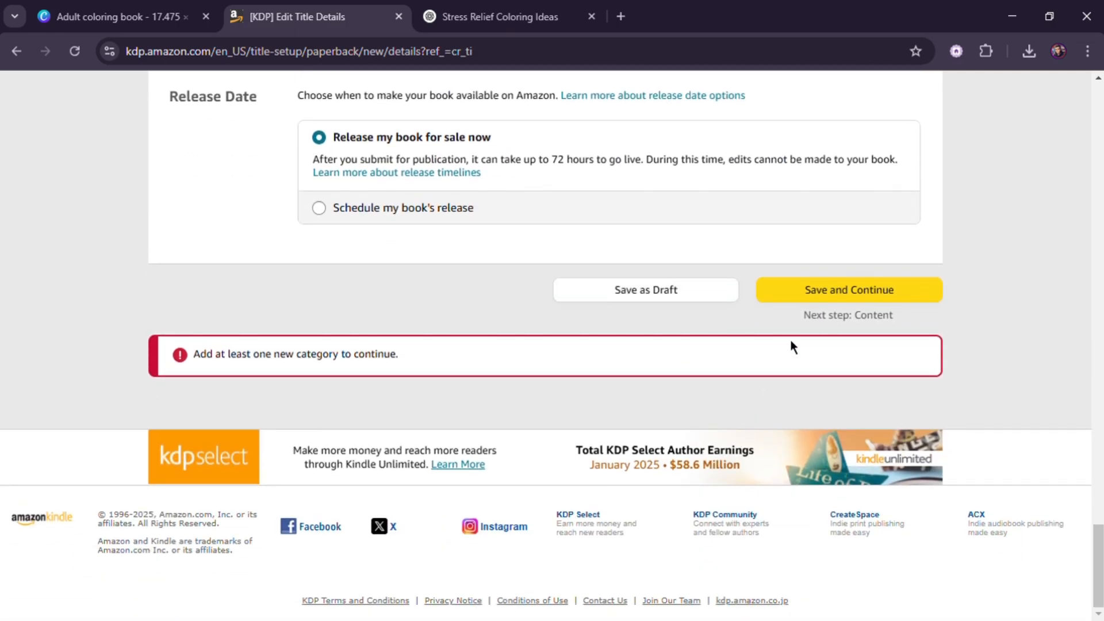
click(791, 299)
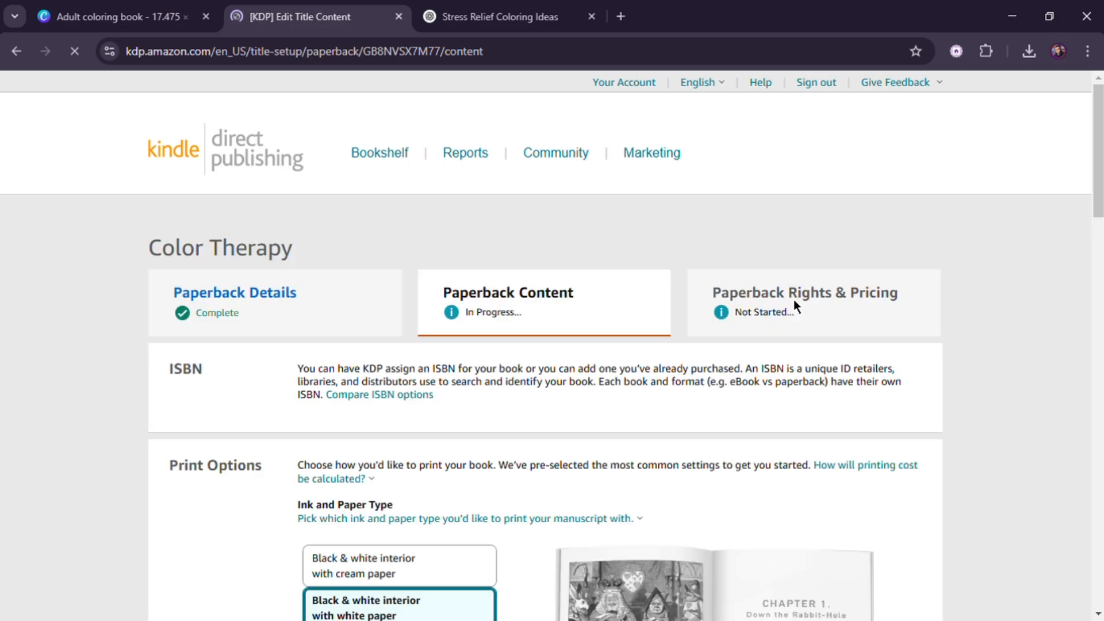
scroll(880, 377, down, 1)
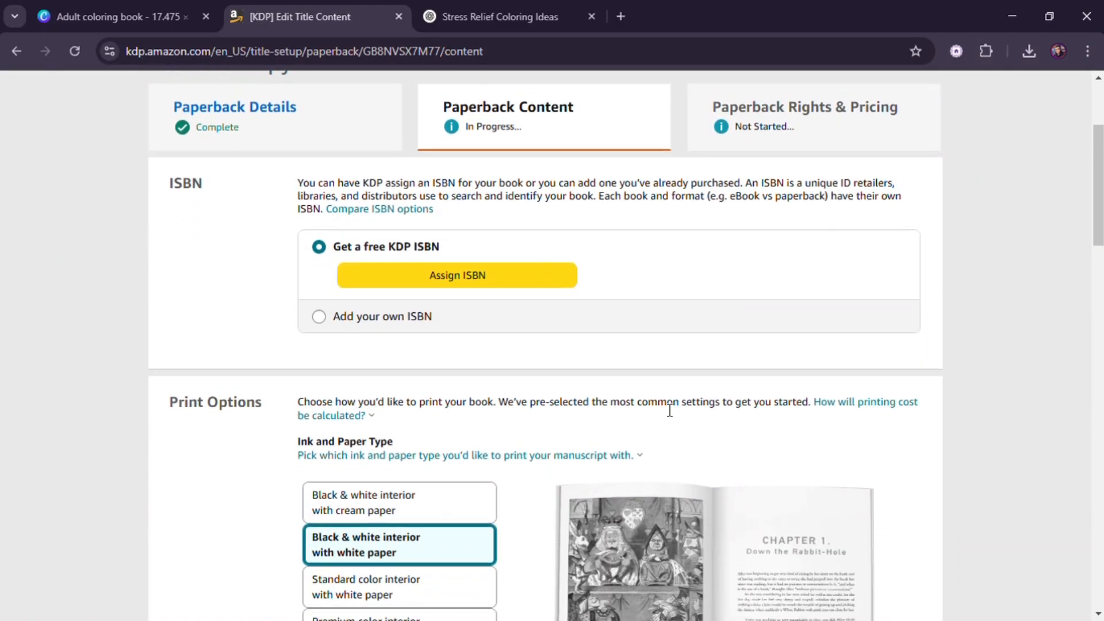
scroll(537, 263, down, 1)
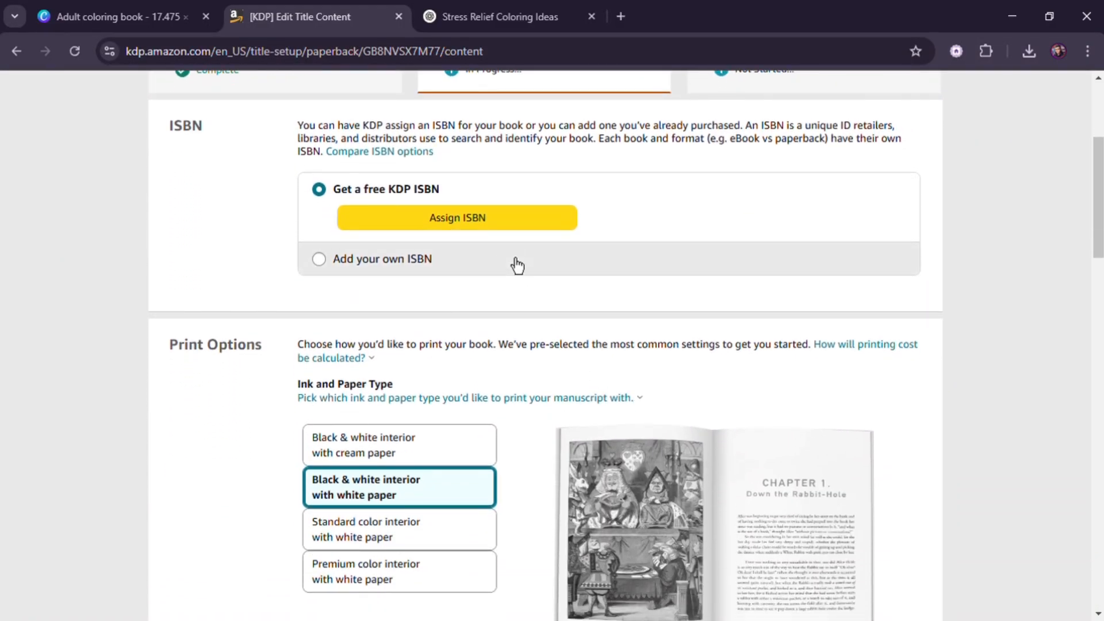
- Assign a free KDP ISBN to the book and select the assigned ISBN number
click(496, 226)
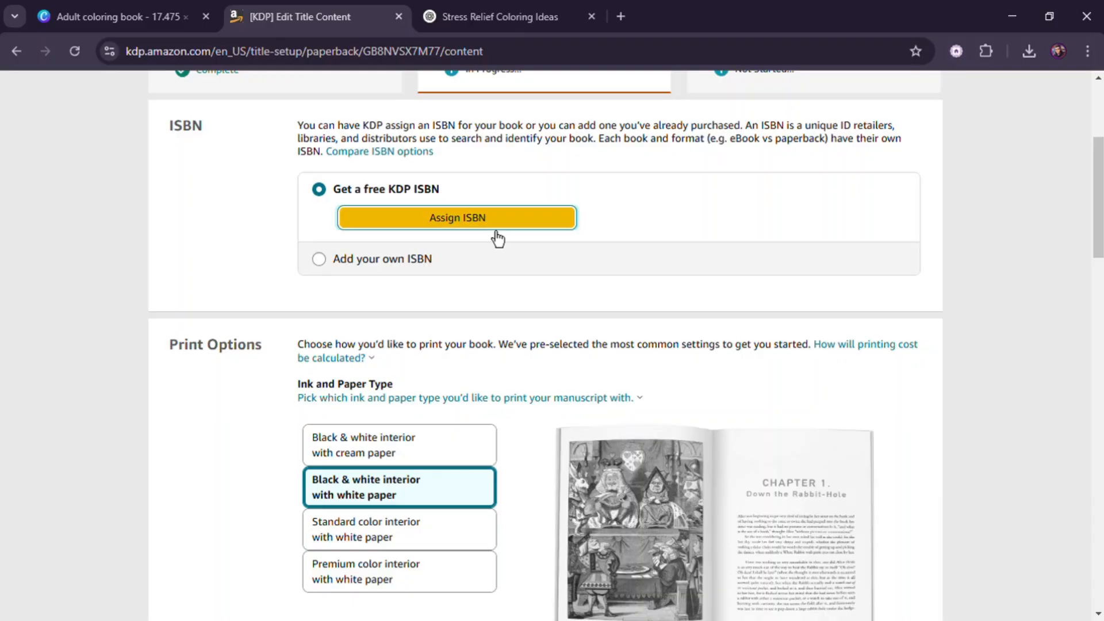
click(493, 227)
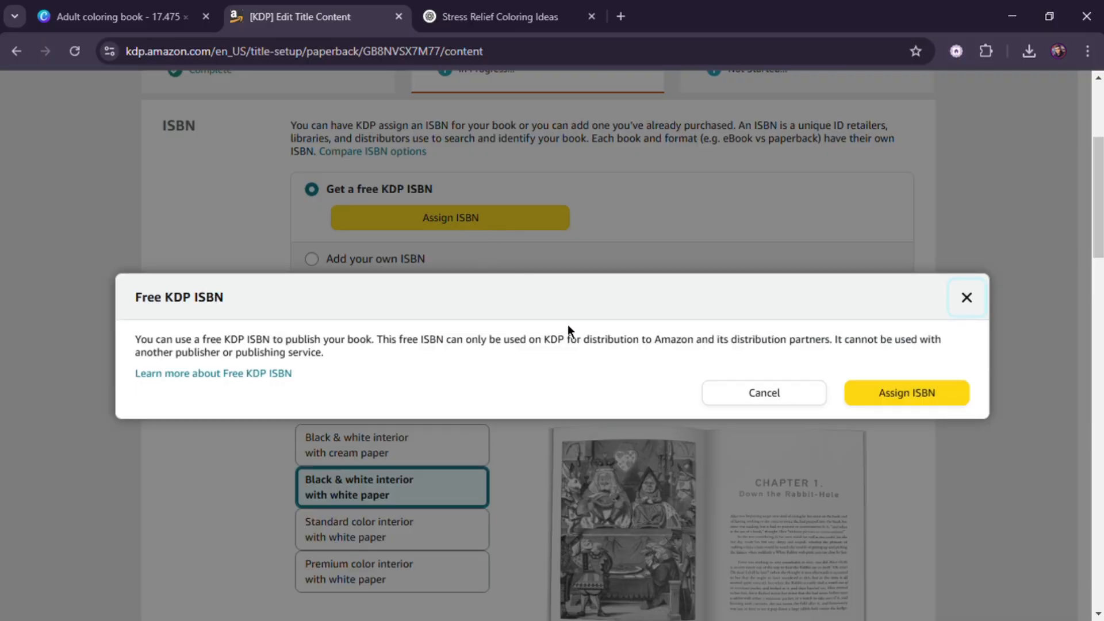
click(911, 403)
scroll(673, 356, up, 2)
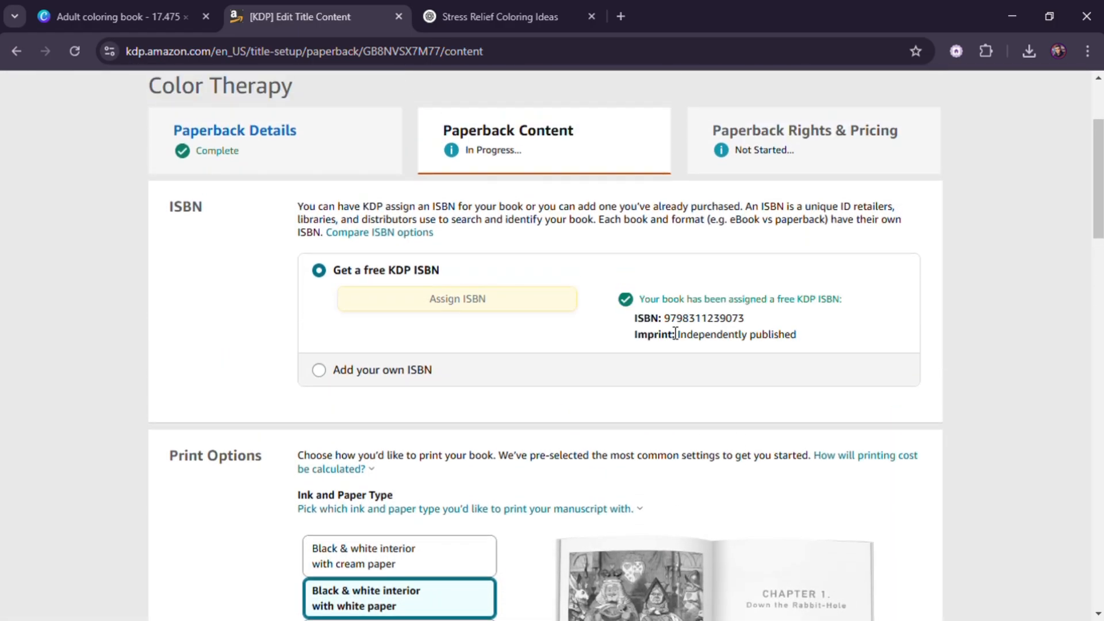
drag(664, 318, 748, 320)
click(748, 320)
- Keep black & white interior with white paper and change the trim size to 8.5 x 8.5 in
scroll(545, 399, down, 1)
scroll(633, 396, down, 3)
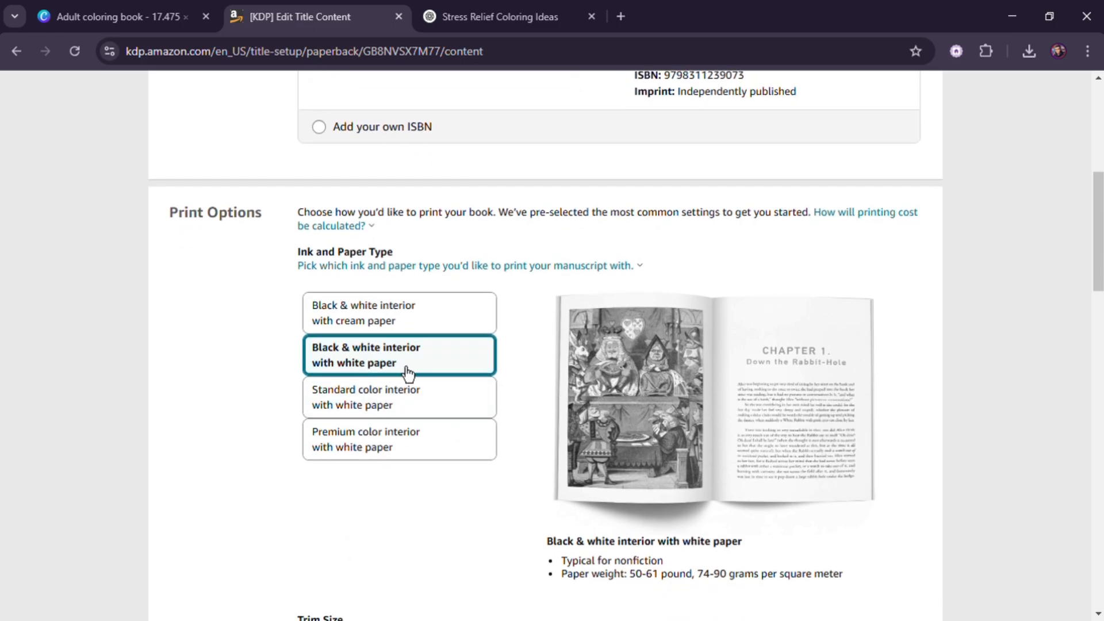
scroll(632, 383, up, 3)
scroll(636, 393, down, 3)
scroll(634, 375, down, 6)
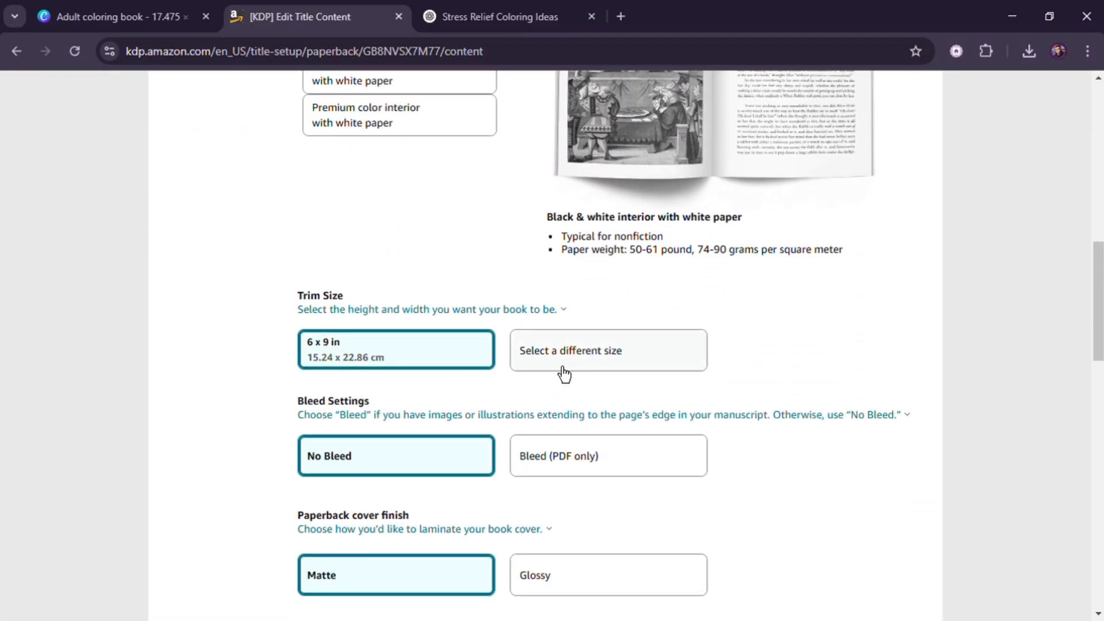
click(563, 373)
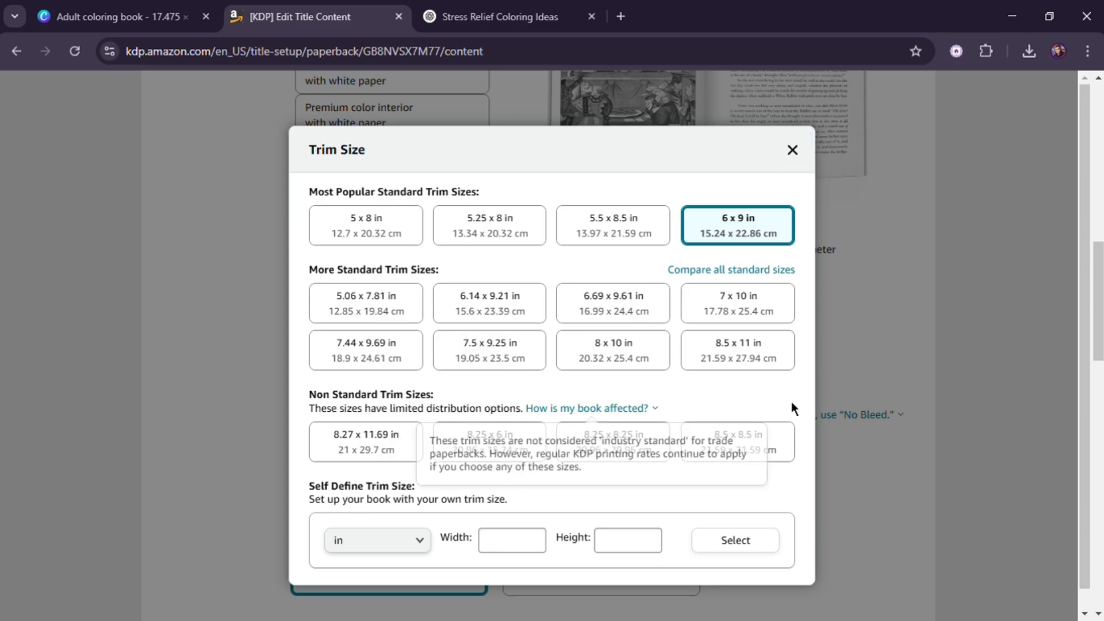
click(757, 453)
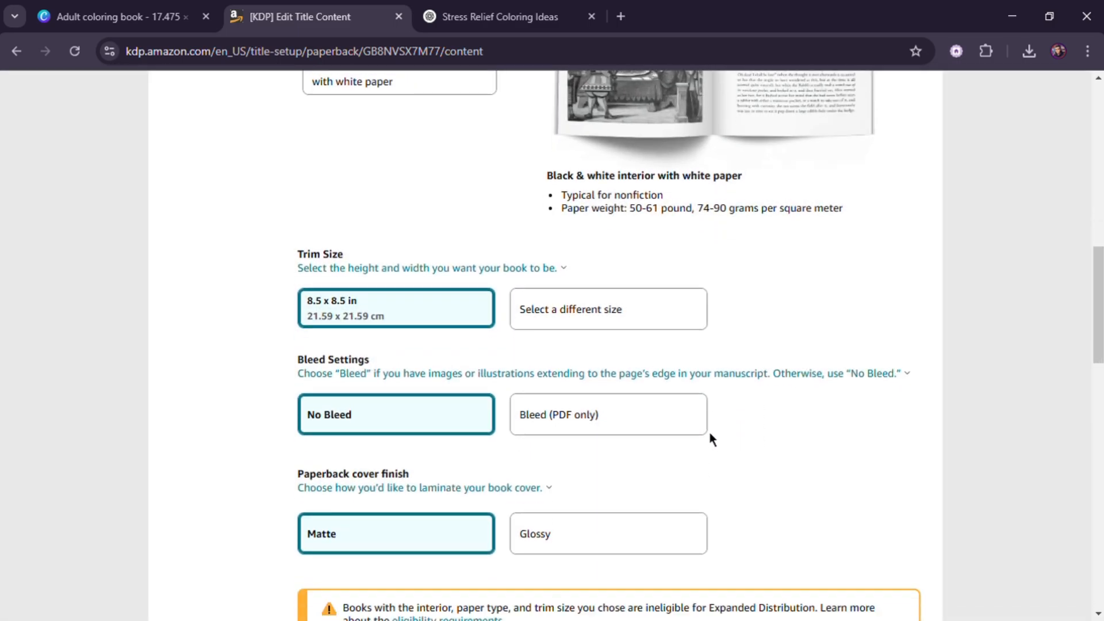
- Set the bleed setting to Bleed (PDF only), keeping the Matte cover finish
scroll(710, 432, down, 1)
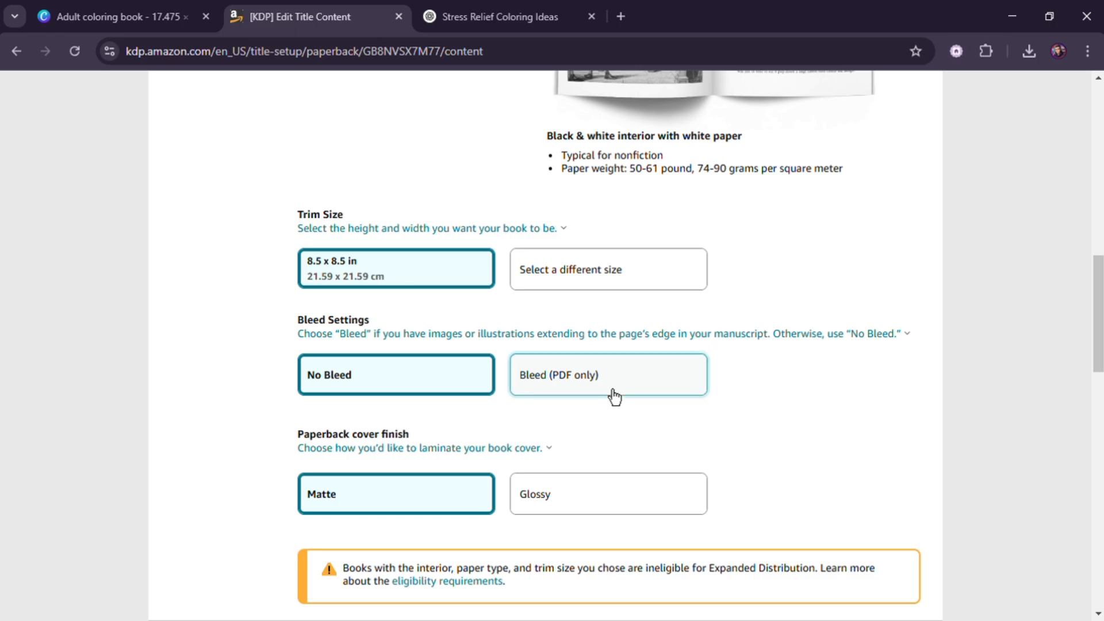
click(613, 396)
scroll(575, 429, down, 3)
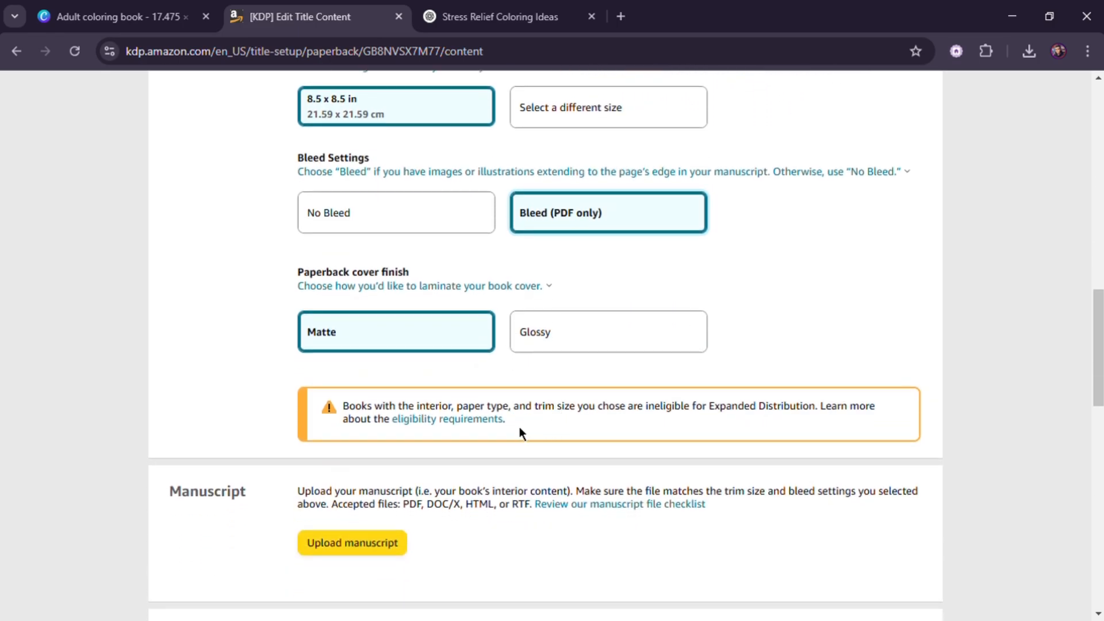
- Upload the interior manuscript file Adult coloring book.pdf
scroll(528, 451, down, 3)
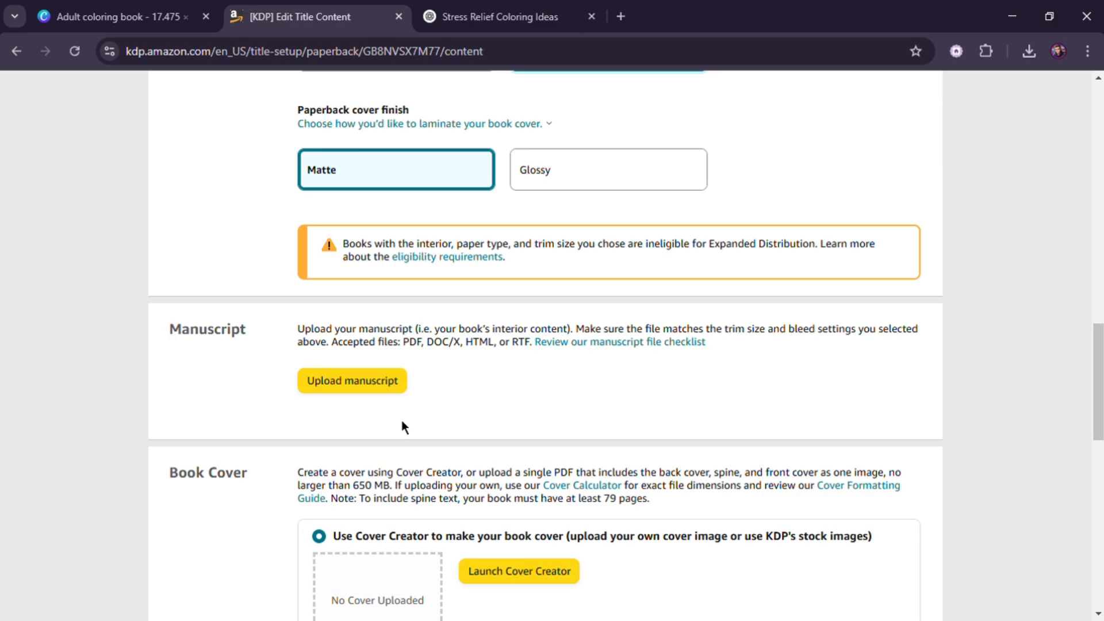
scroll(401, 425, down, 2)
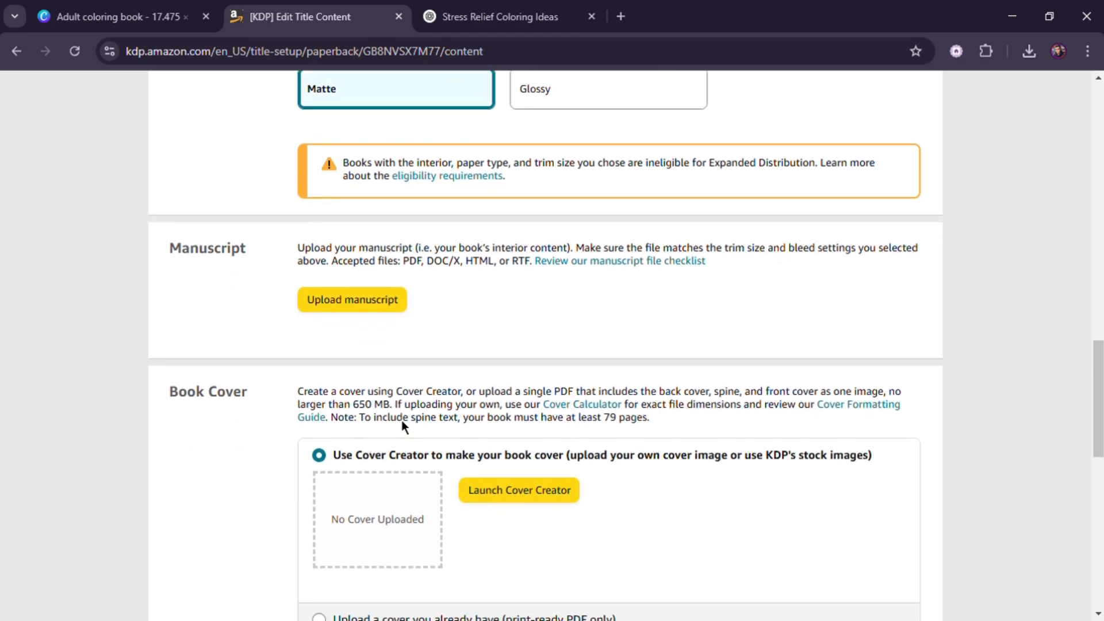
click(349, 300)
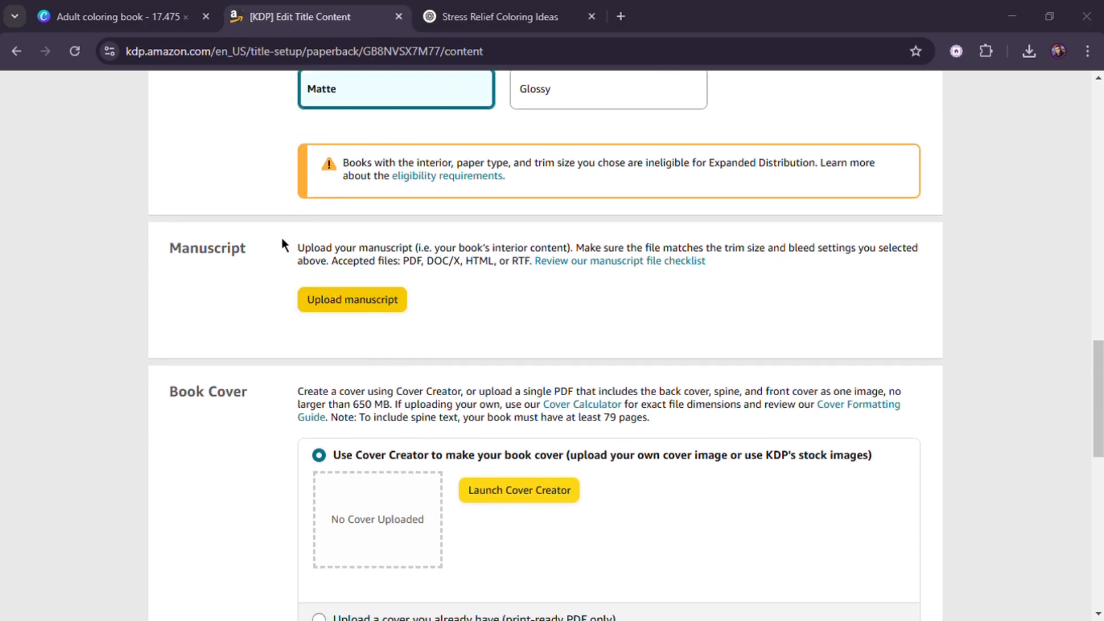
click(356, 249)
click(515, 411)
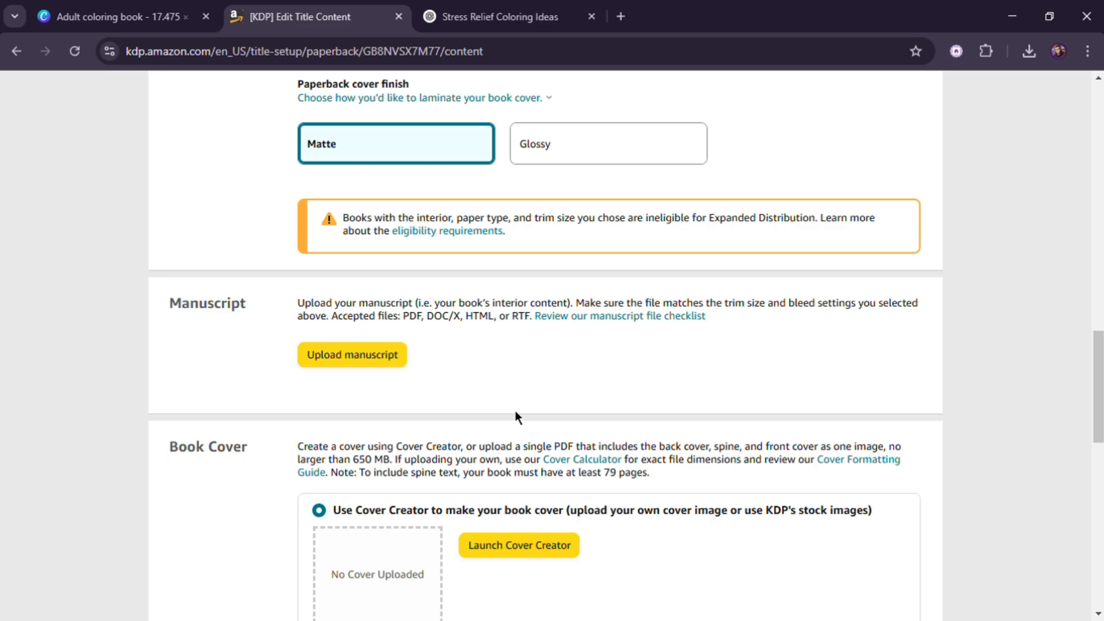
- Choose to upload an existing print-ready cover and upload the cover PDF file
scroll(517, 411, down, 4)
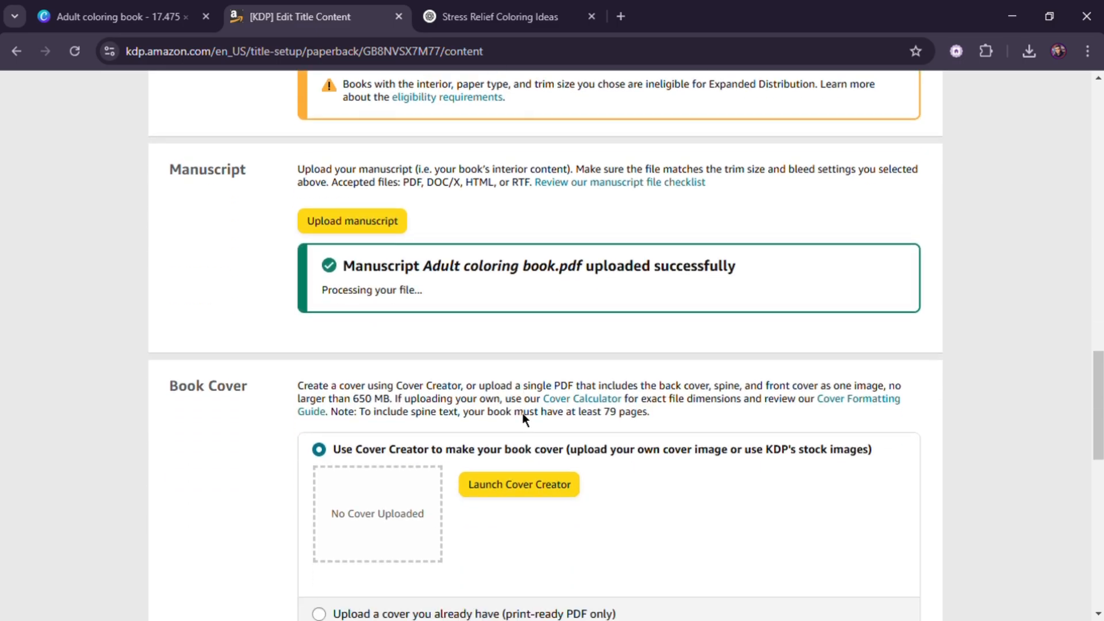
click(540, 384)
click(345, 507)
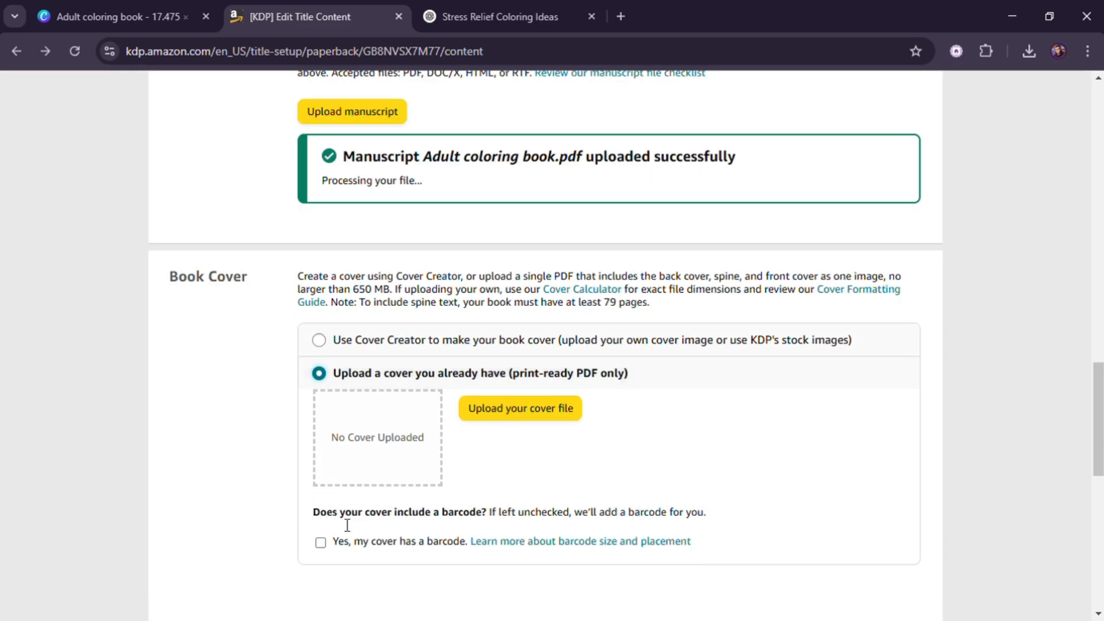
click(522, 416)
click(528, 420)
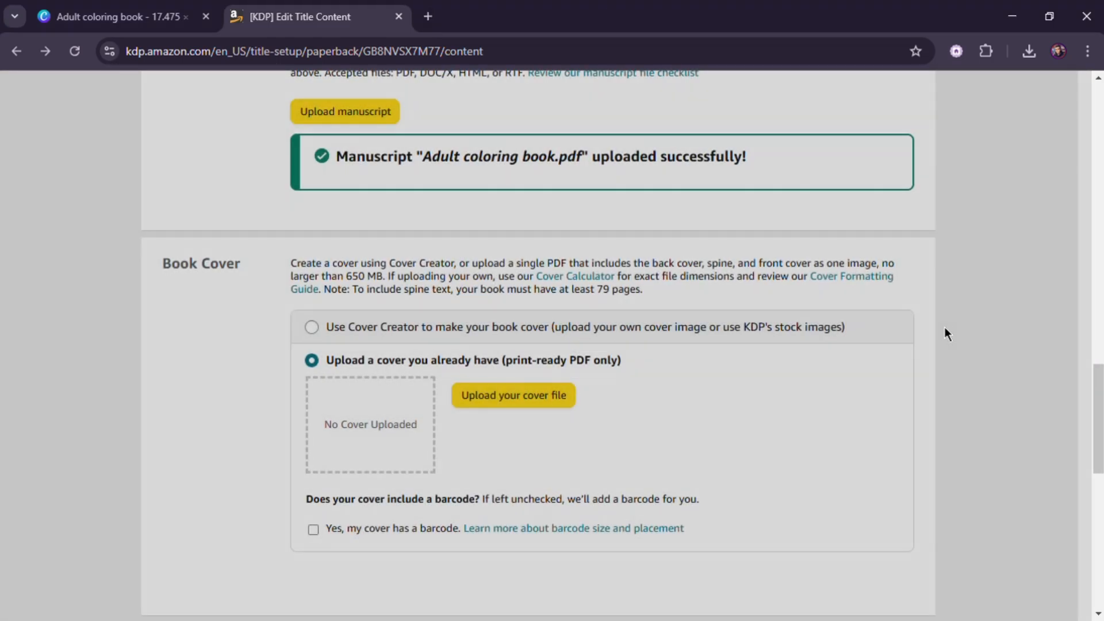
scroll(769, 410, down, 2)
scroll(690, 455, down, 2)
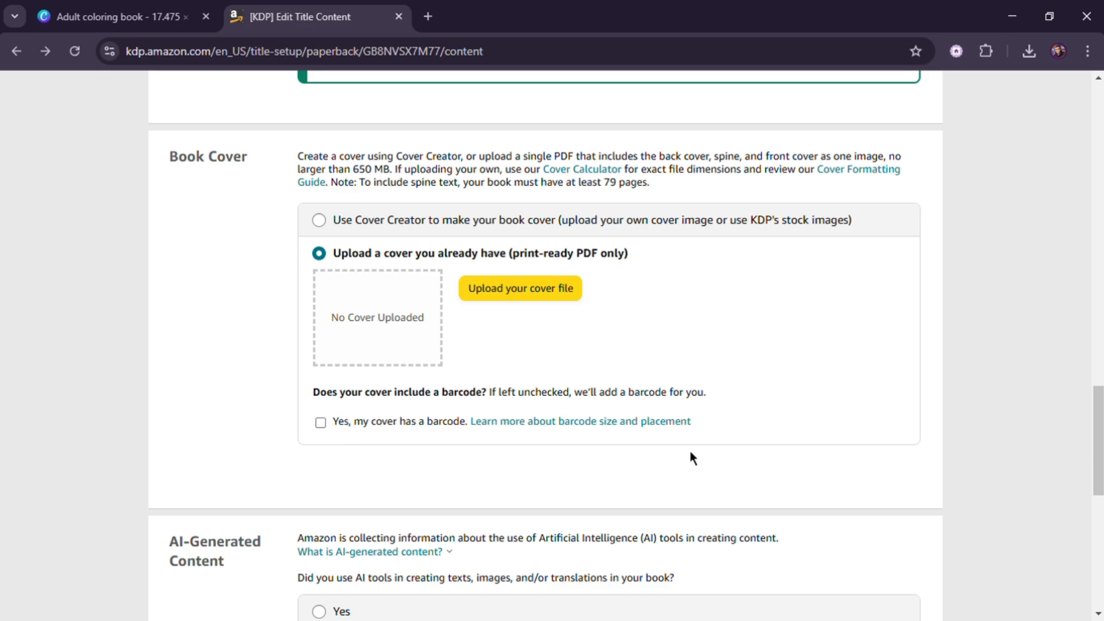
scroll(356, 380, down, 3)
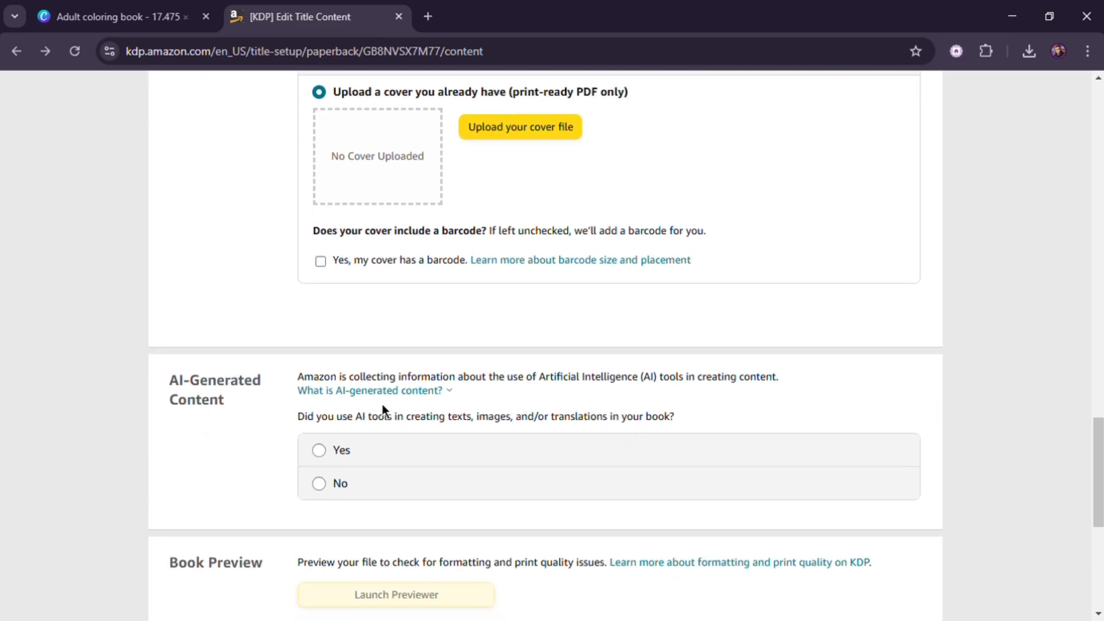
- Declare AI use: texts None, images "Many AI-generated images, with minimal or no editing"
click(333, 387)
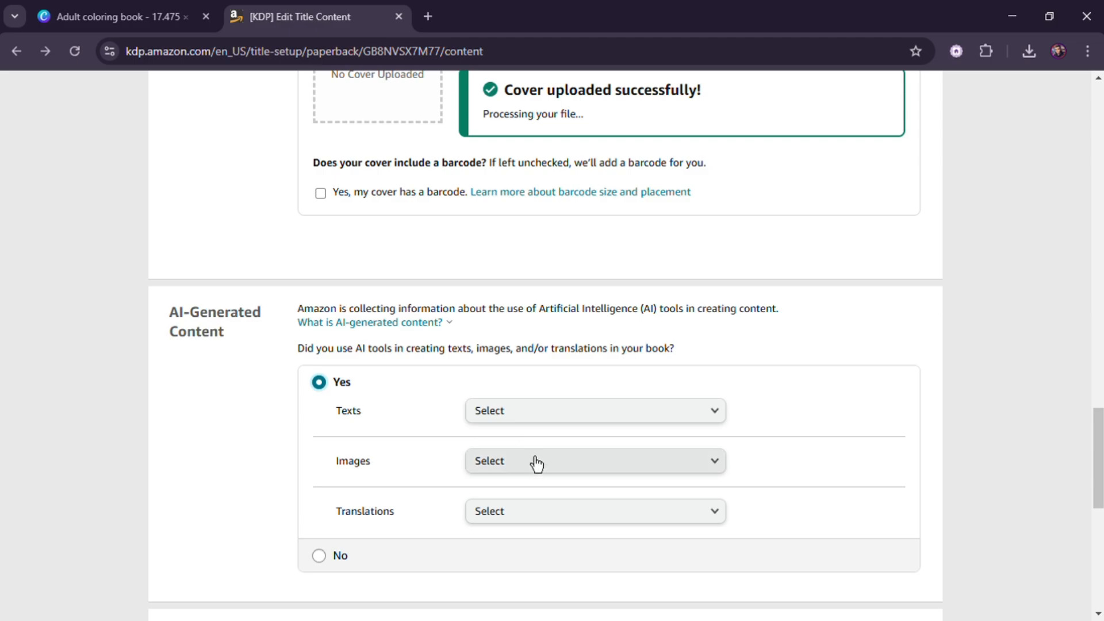
click(540, 421)
click(541, 418)
click(569, 470)
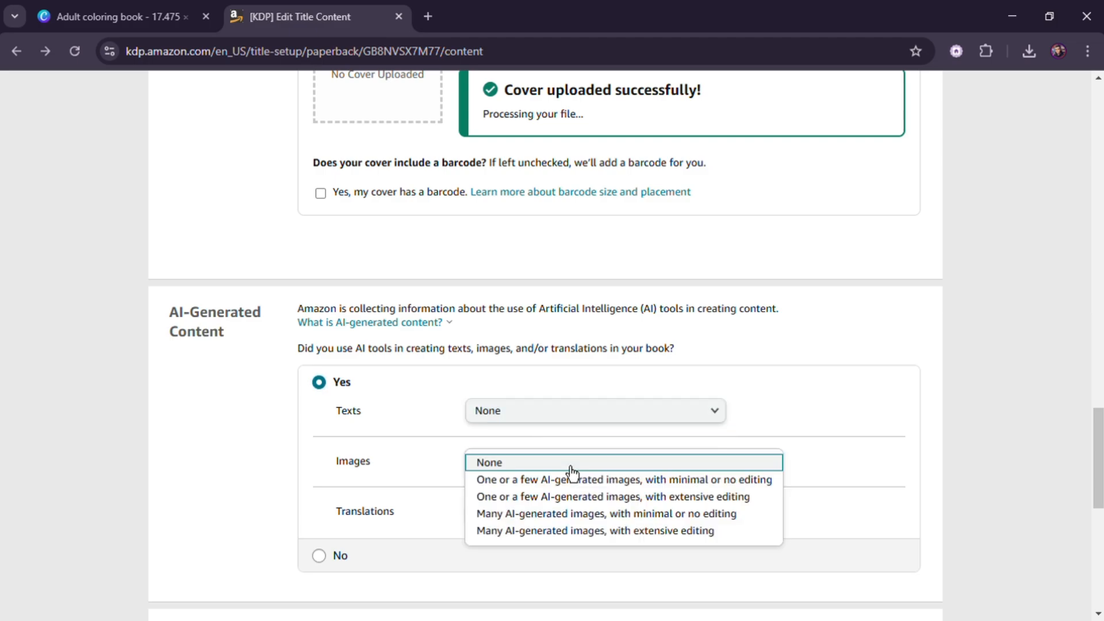
click(569, 517)
- Enter Canva and magiv as the tools used to create the AI-generated images
scroll(534, 518, down, 2)
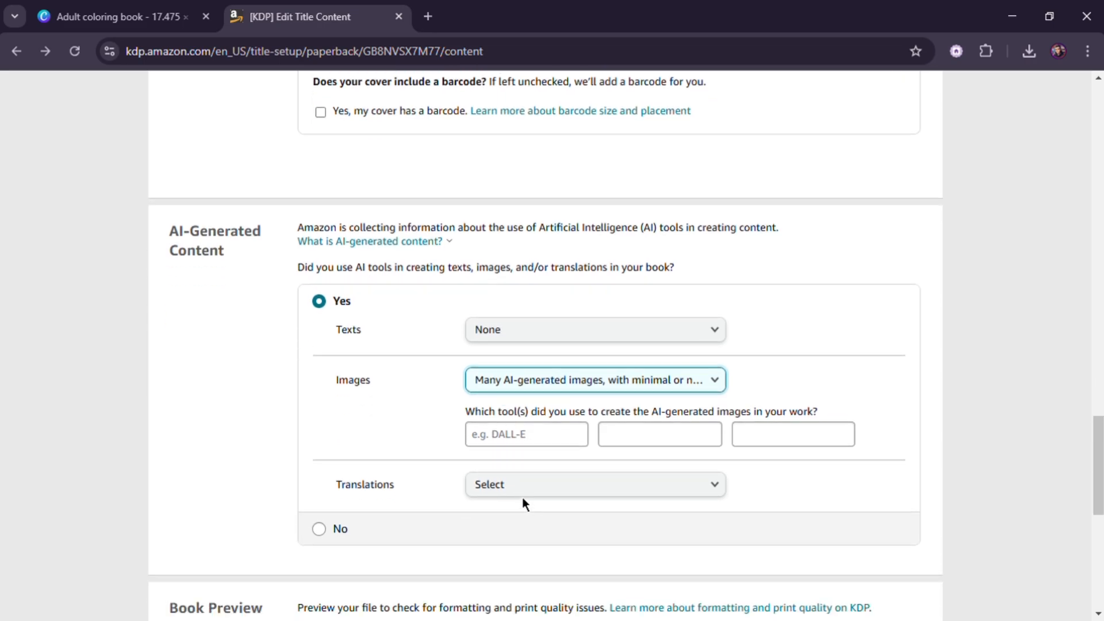
click(545, 448)
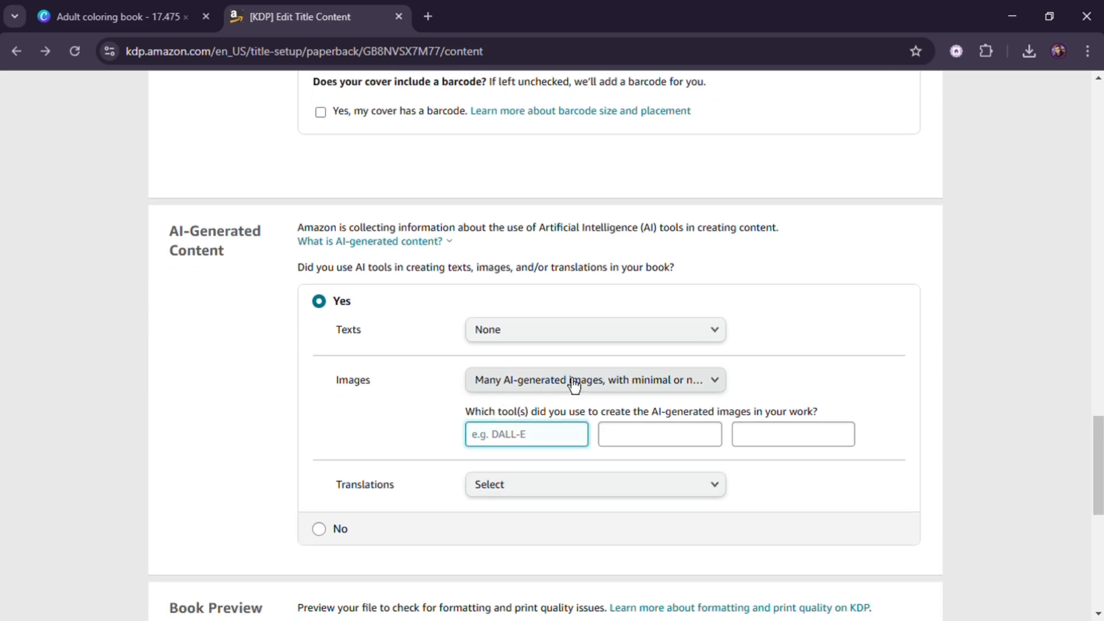
text(Canva)
click(657, 441)
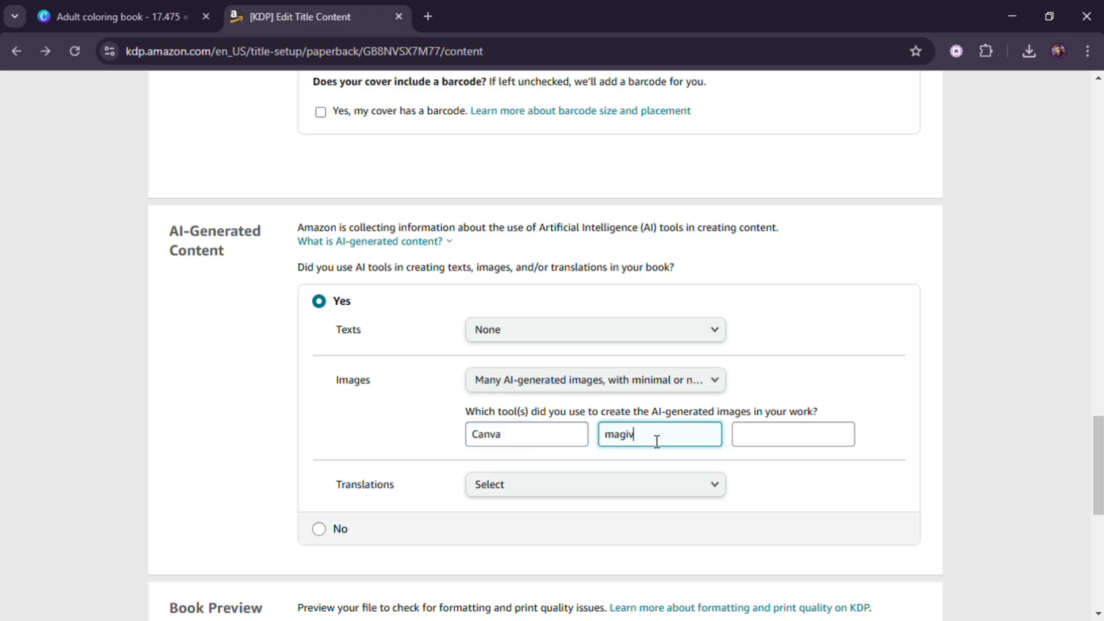
click(685, 493)
click(684, 493)
- Launch the Print Previewer and page through the cover and interior pages
scroll(673, 486, down, 3)
scroll(575, 454, down, 1)
click(448, 401)
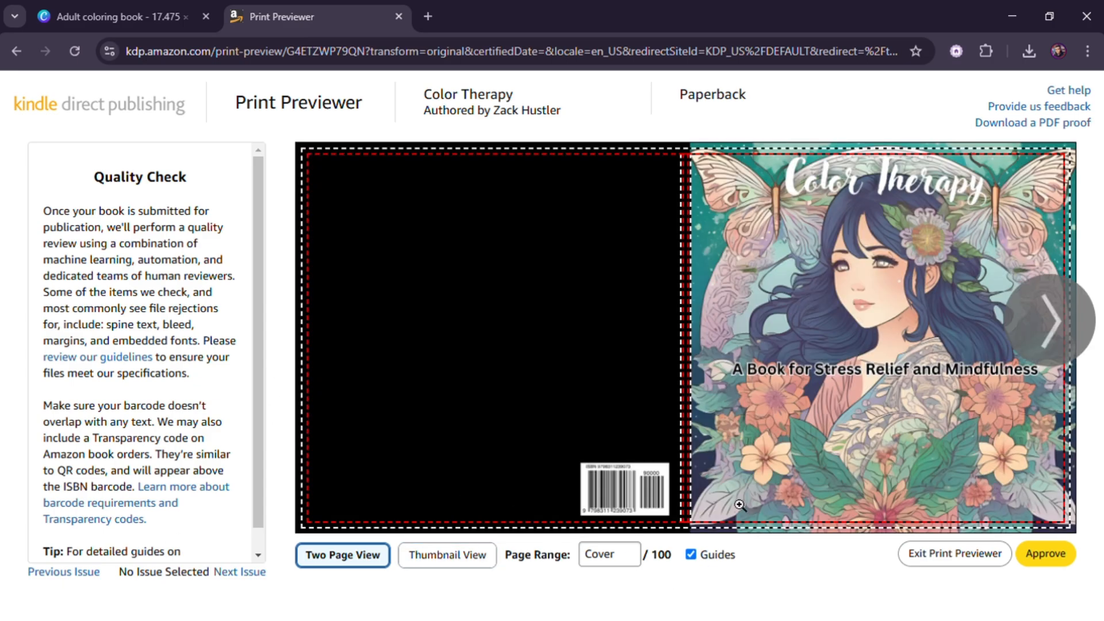
click(1063, 332)
click(1060, 331)
click(1060, 331)
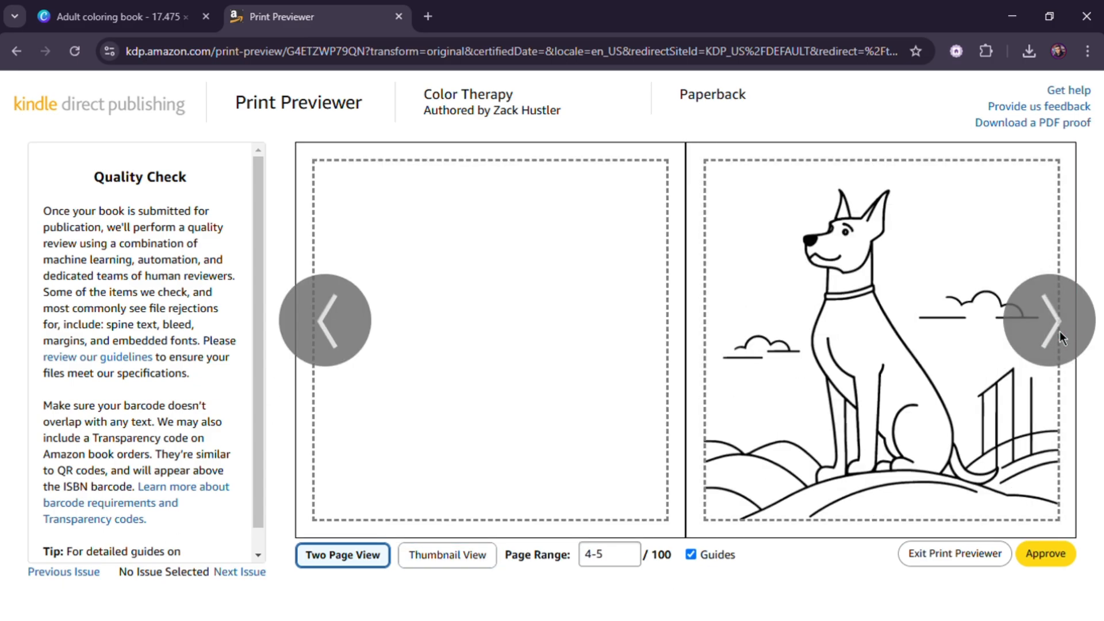
click(1061, 332)
click(1060, 331)
click(1061, 331)
- Exit the previewer, save the content and continue to Paperback Rights & Pricing
click(952, 561)
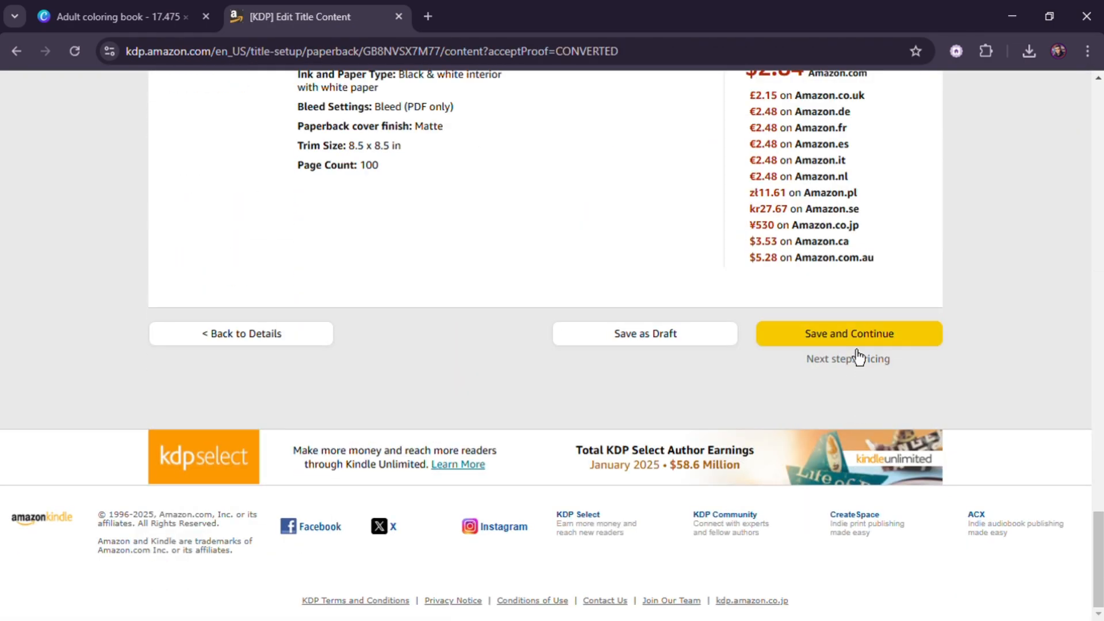
click(848, 339)
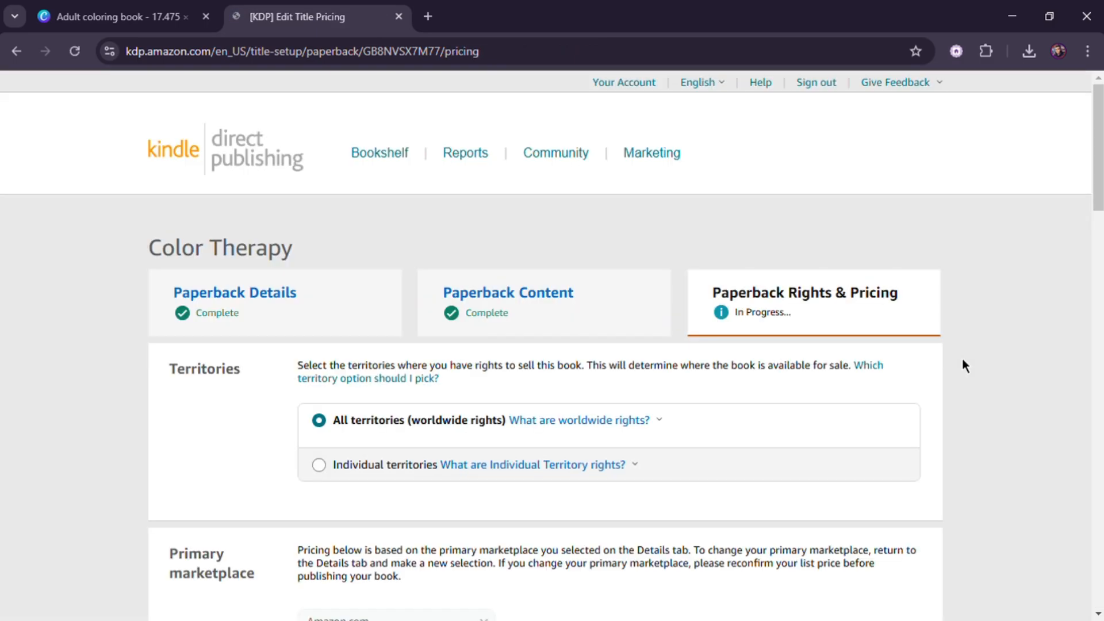
scroll(777, 363, down, 2)
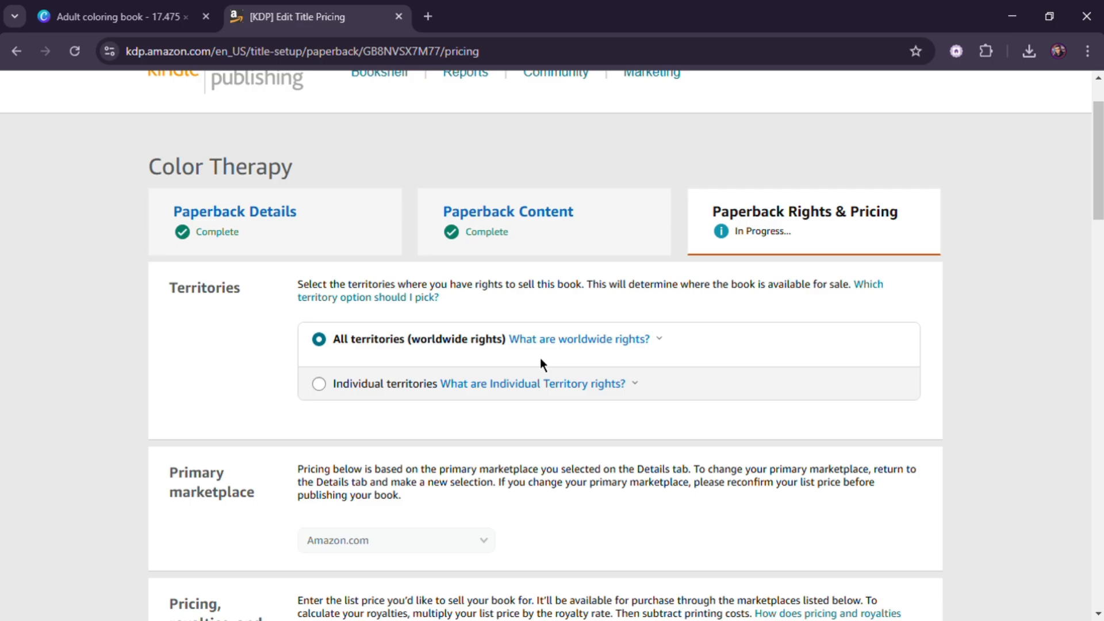
scroll(417, 406, down, 2)
scroll(427, 410, down, 10)
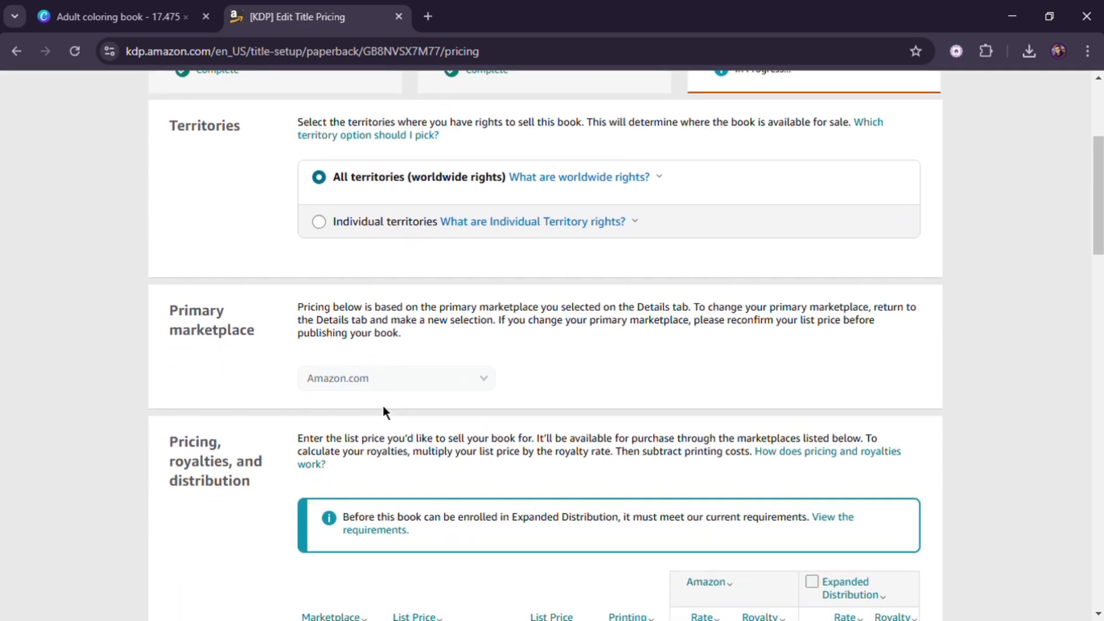
- Set the Amazon.com list price to $9.00 USD
click(454, 340)
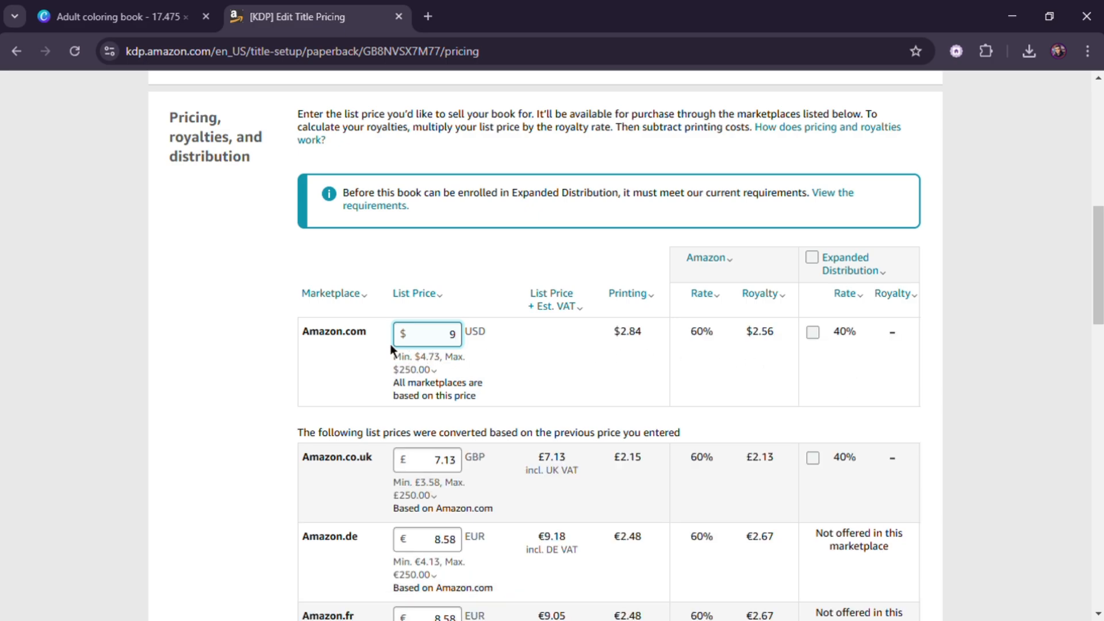
click(416, 350)
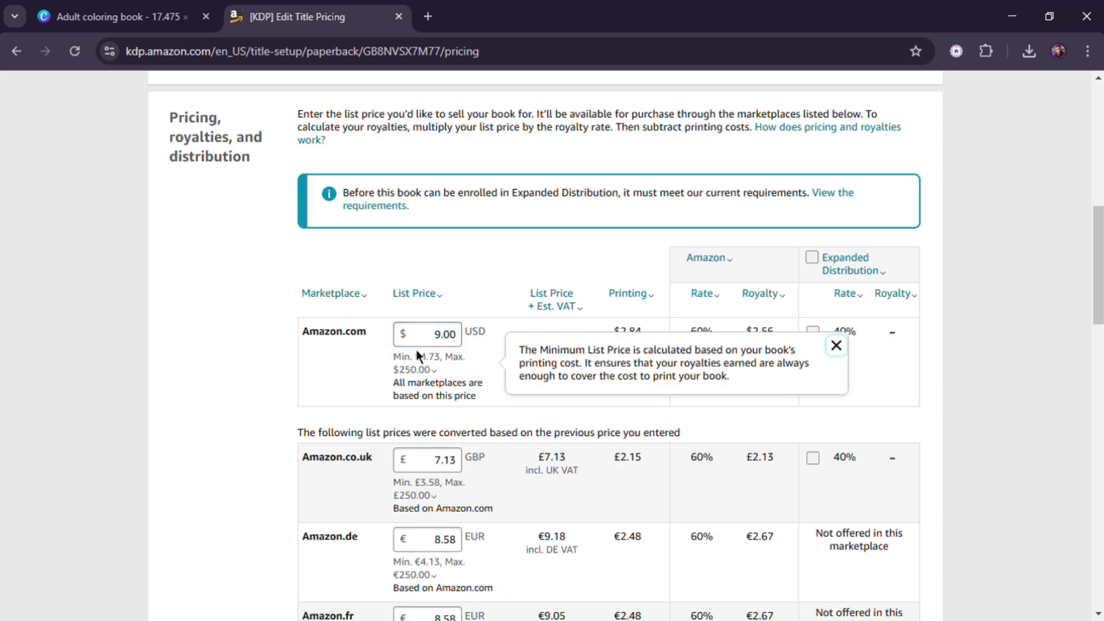
click(836, 346)
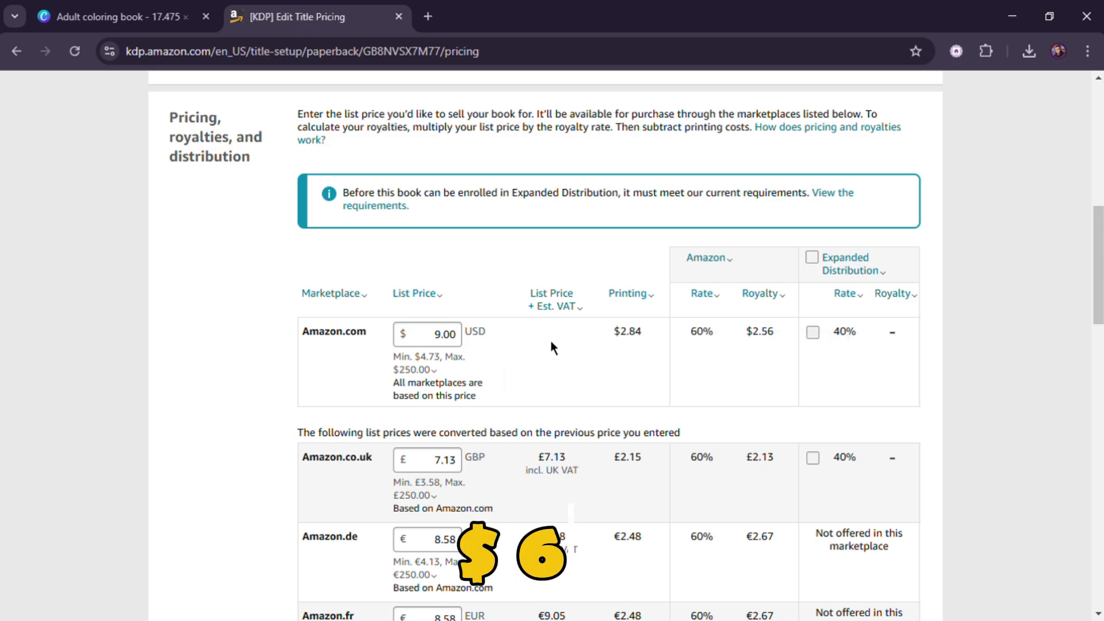
click(455, 343)
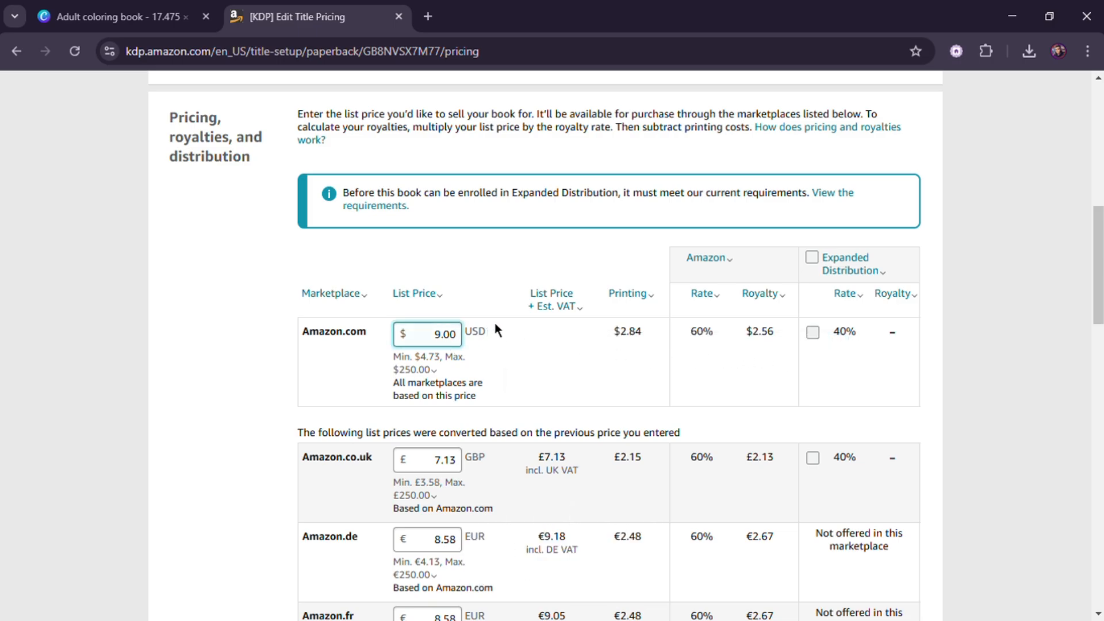
key(BackSpace)
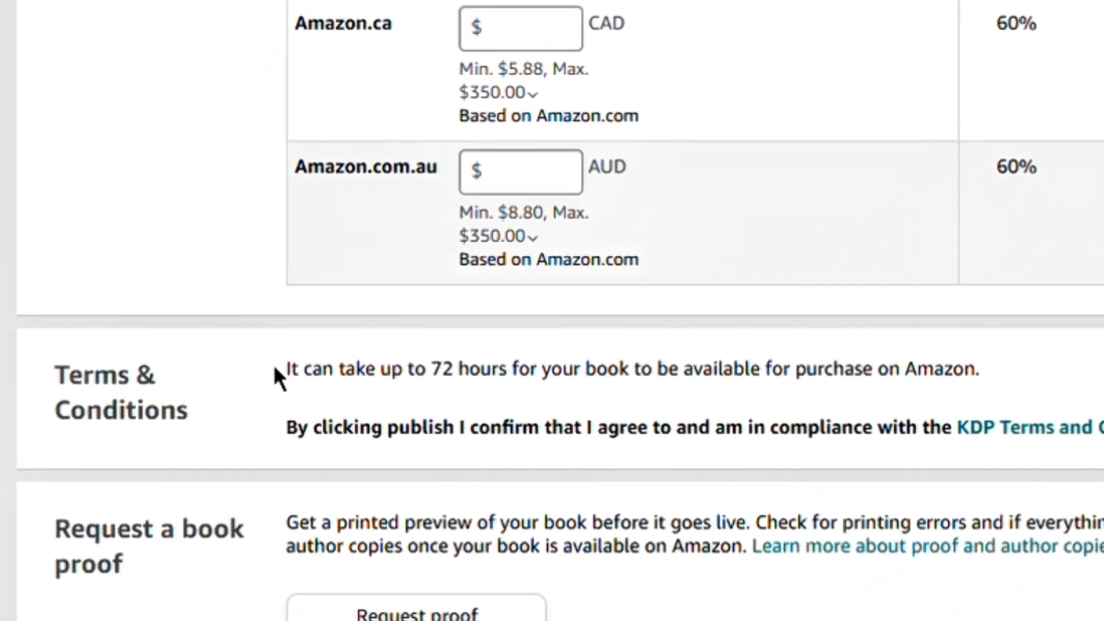
- Read the Terms & Conditions section and open the KDP Terms and Conditions link
drag(273, 368, 932, 377)
drag(614, 377, 627, 365)
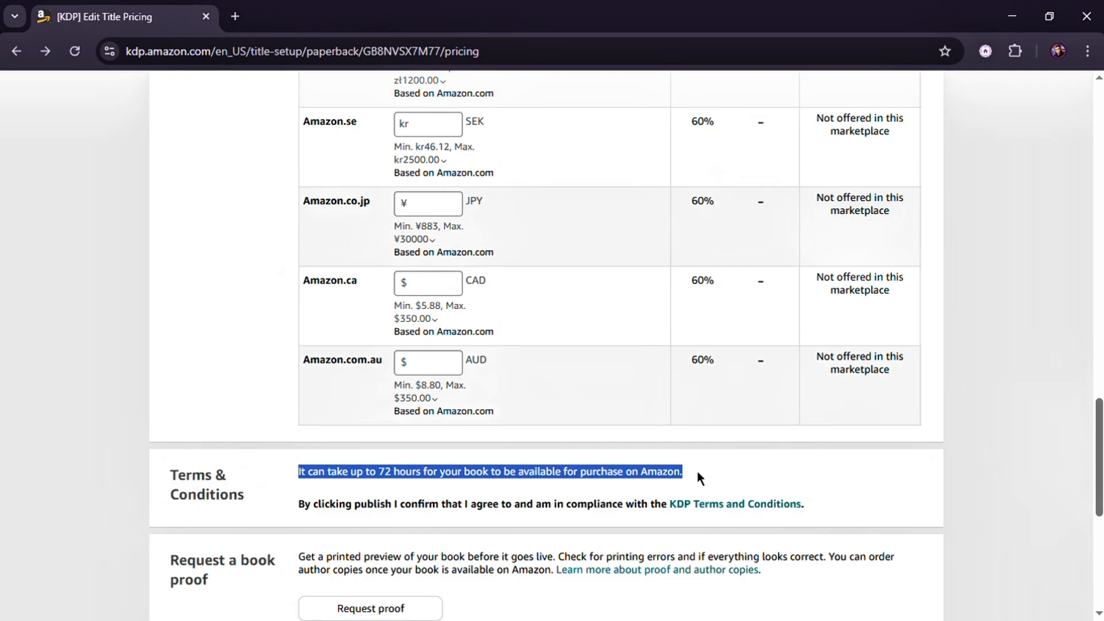
click(627, 355)
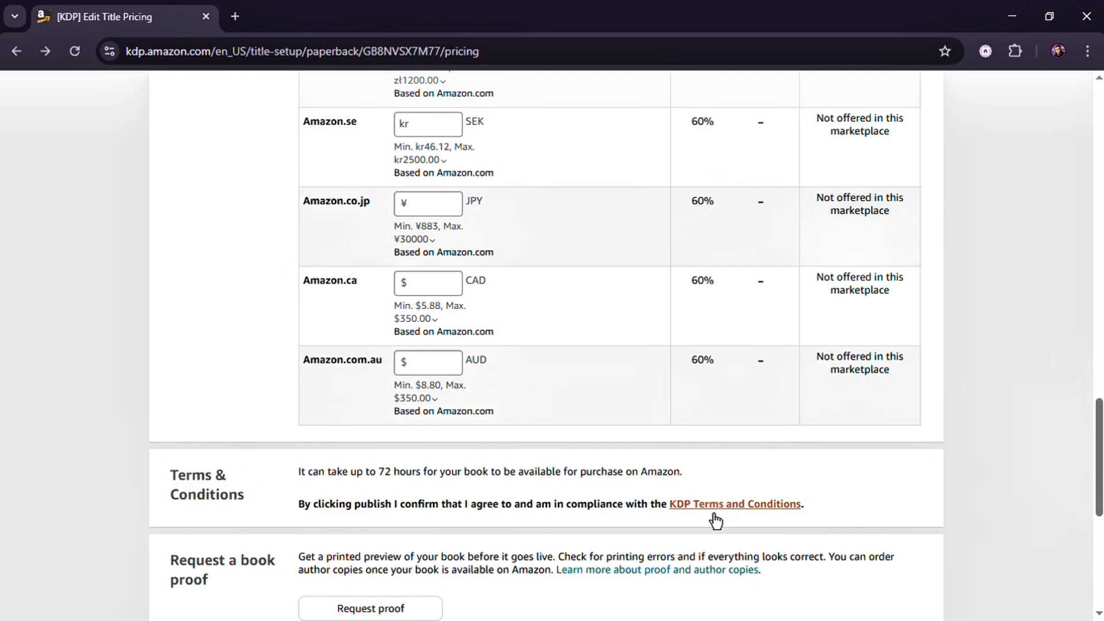